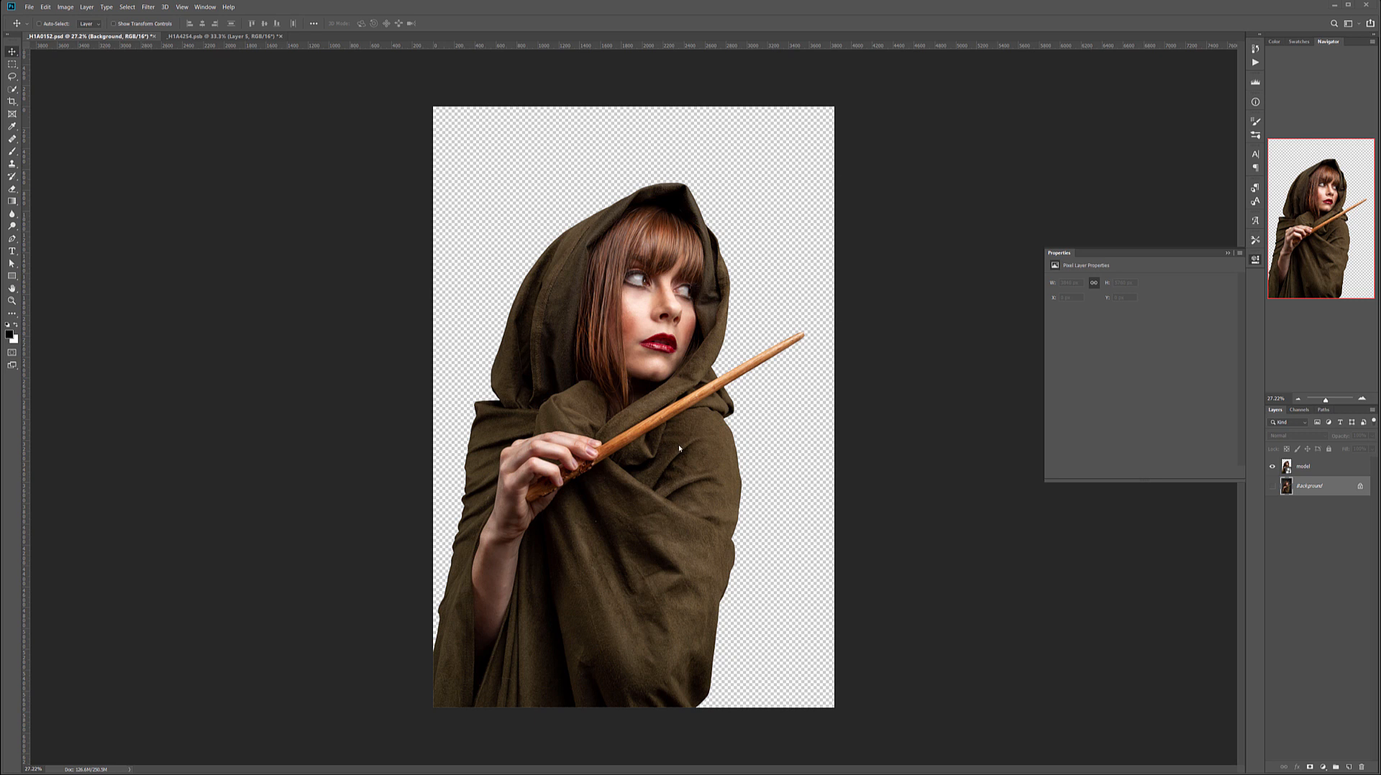
Set up a crop that extends the canvas beside the wand and trims the model's back and lower cloak.
{"action": "left_click", "coordinate": [10, 103]}
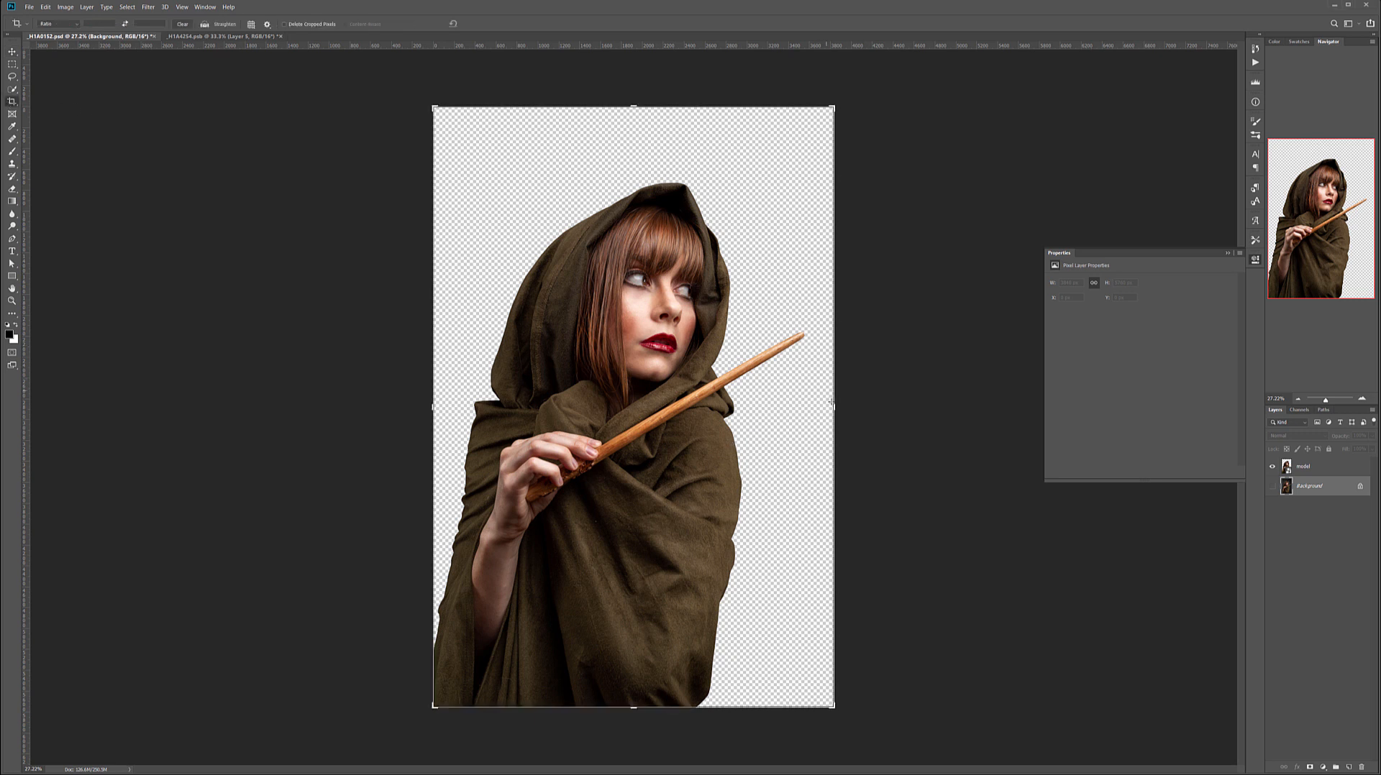
{"action": "left_click_drag", "start_coordinate": [833, 406], "coordinate": [899, 407]}
{"action": "left_click_drag", "start_coordinate": [364, 407], "coordinate": [378, 407]}
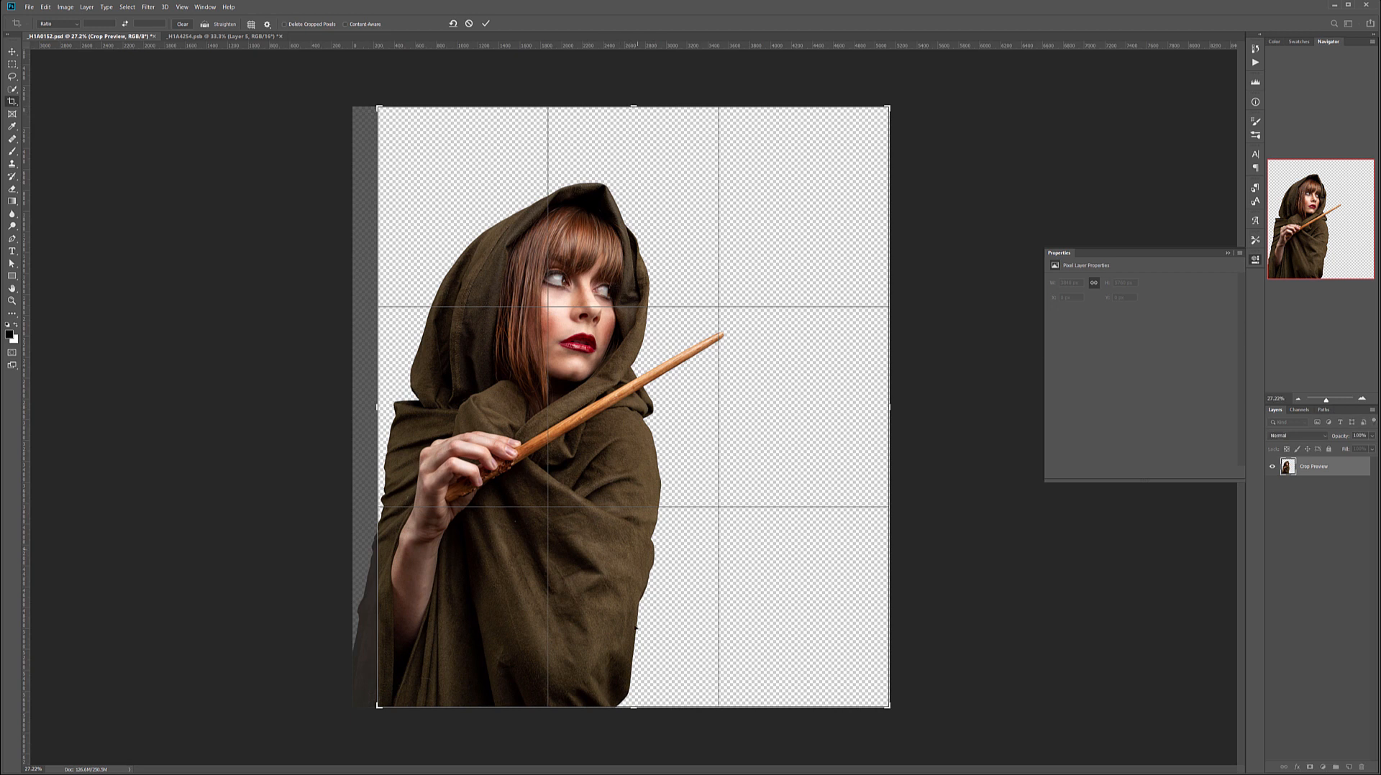
{"action": "left_click_drag", "start_coordinate": [633, 707], "coordinate": [640, 684]}
{"action": "left_click_drag", "start_coordinate": [634, 129], "coordinate": [634, 128]}
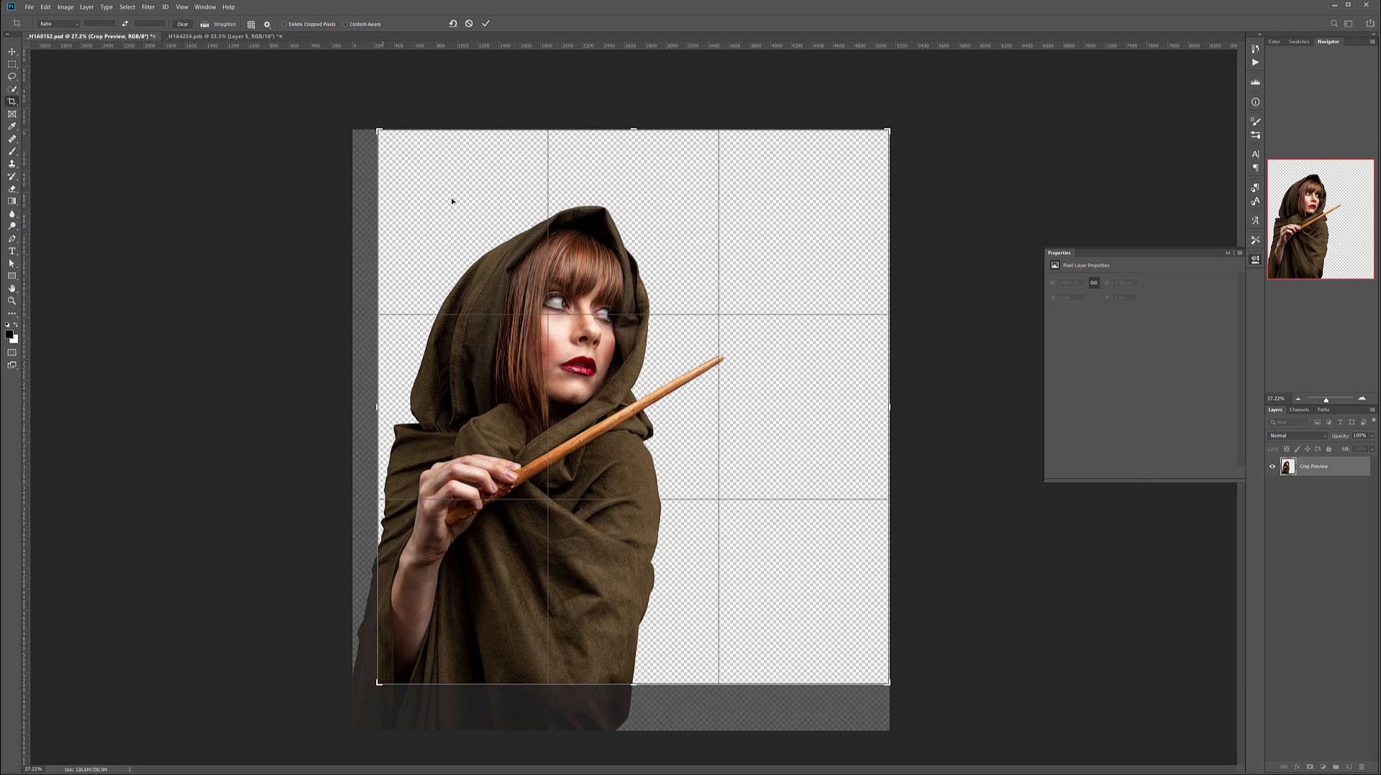
{"action": "left_click_drag", "start_coordinate": [889, 407], "coordinate": [895, 407]}
{"action": "key", "text": "ctrl+r"}
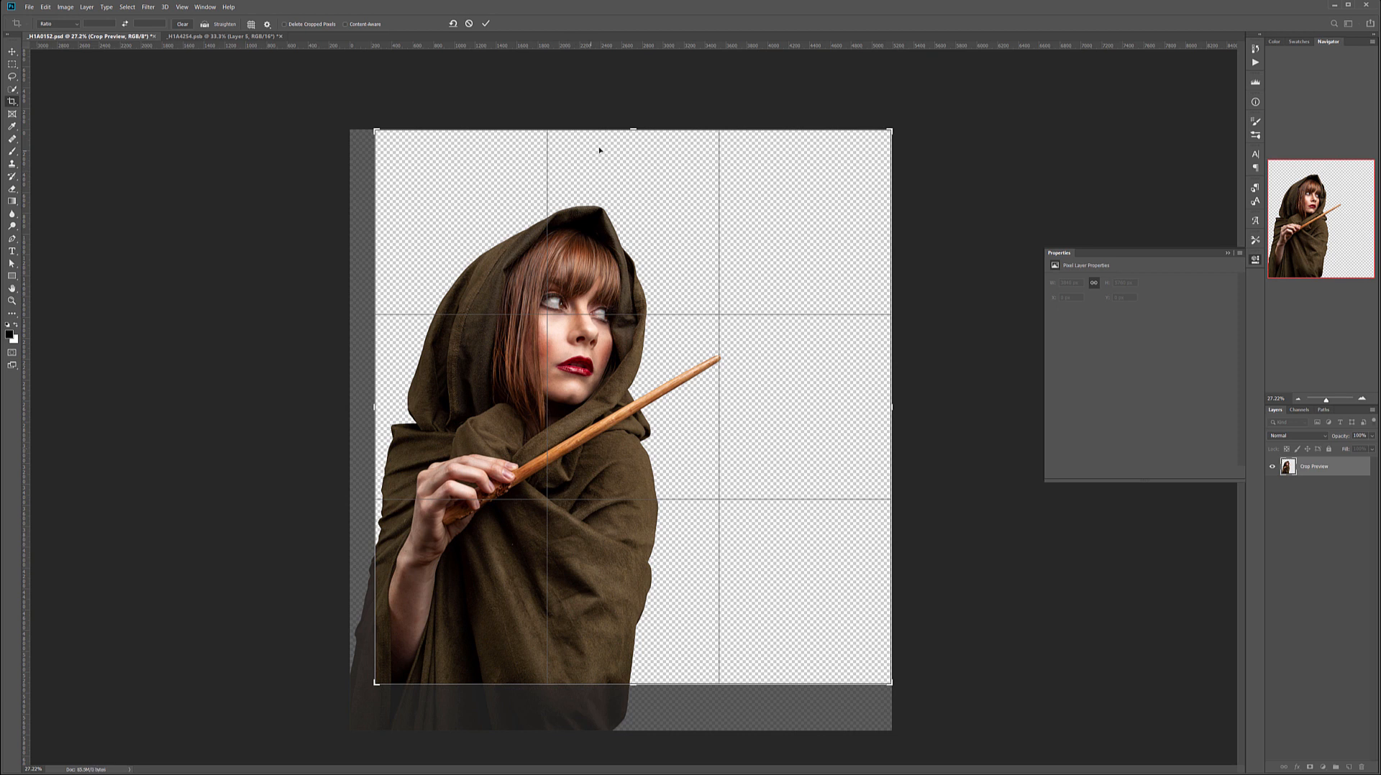
Fine-tune all crop edges, leaving more headroom above the hood and more of the lower cloak, and apply the crop.
{"action": "mouse_move", "coordinate": [631, 131]}
{"action": "left_mouse_down"}
{"action": "mouse_move", "coordinate": [631, 154]}
{"action": "mouse_move", "coordinate": [630, 107]}
{"action": "left_mouse_up"}
{"action": "mouse_move", "coordinate": [644, 685]}
{"action": "left_mouse_down"}
{"action": "mouse_move", "coordinate": [620, 626]}
{"action": "mouse_move", "coordinate": [624, 700]}
{"action": "left_mouse_up"}
{"action": "key", "text": "ctrl+r"}
{"action": "key", "text": "ctrl+r"}
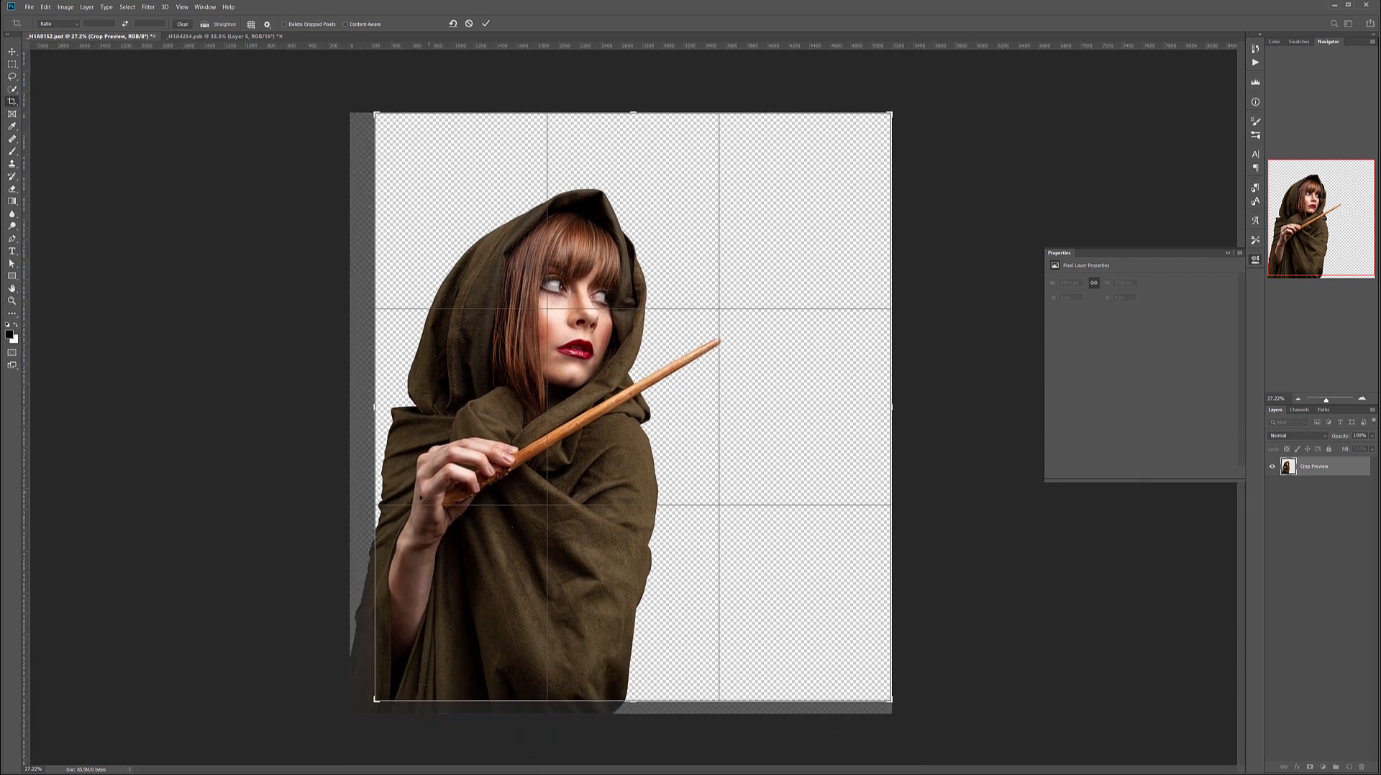
{"action": "left_click_drag", "start_coordinate": [366, 409], "coordinate": [374, 407]}
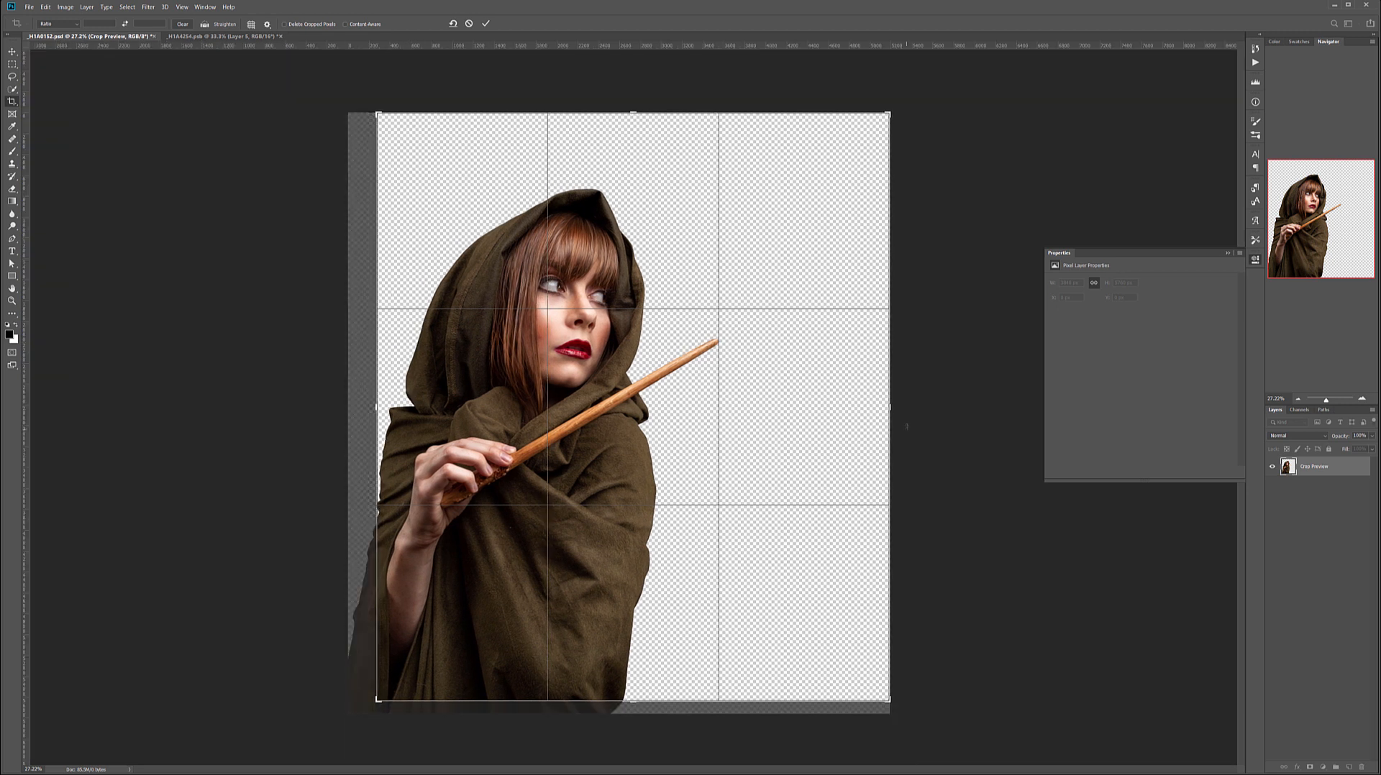
{"action": "left_click_drag", "start_coordinate": [893, 408], "coordinate": [892, 408]}
{"action": "left_click_drag", "start_coordinate": [631, 110], "coordinate": [633, 106]}
{"action": "key", "text": "ctrl+r"}
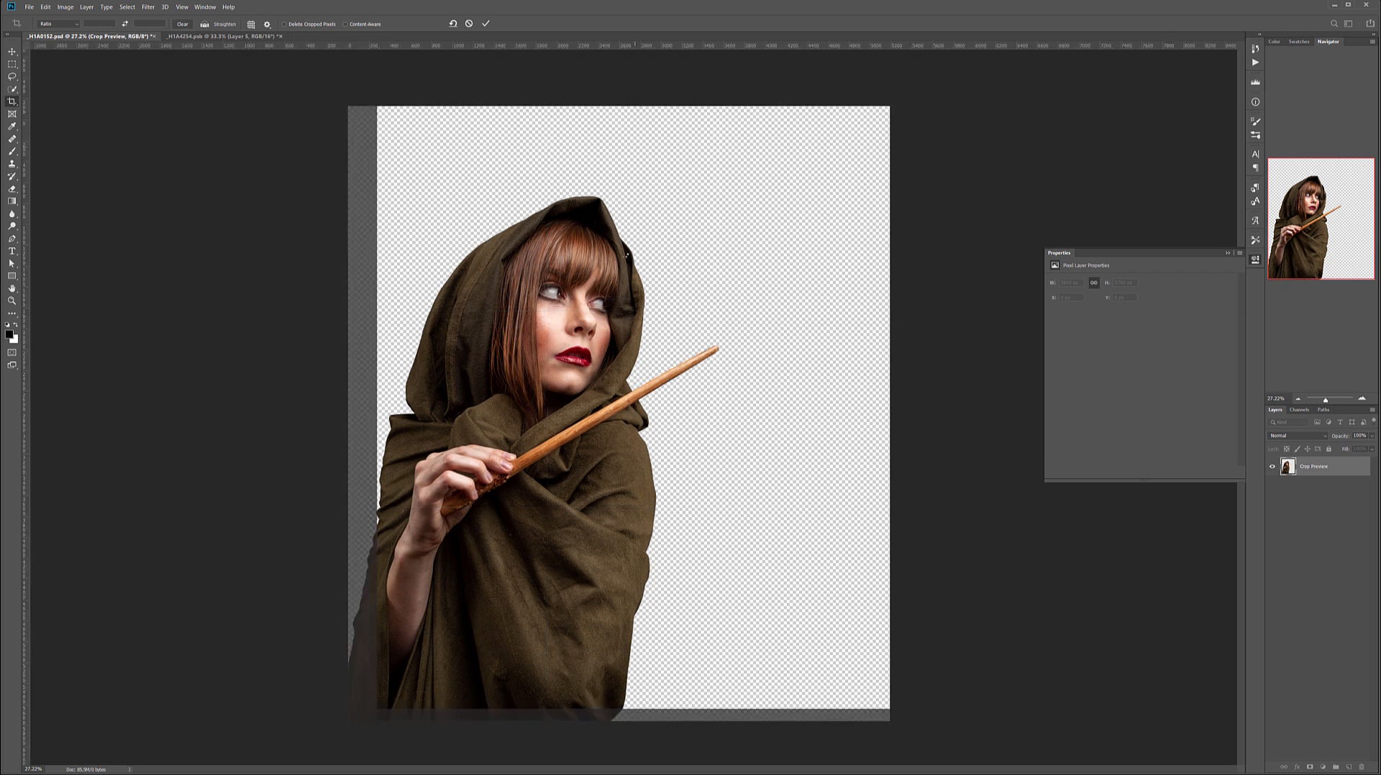
{"action": "key", "text": "Return"}
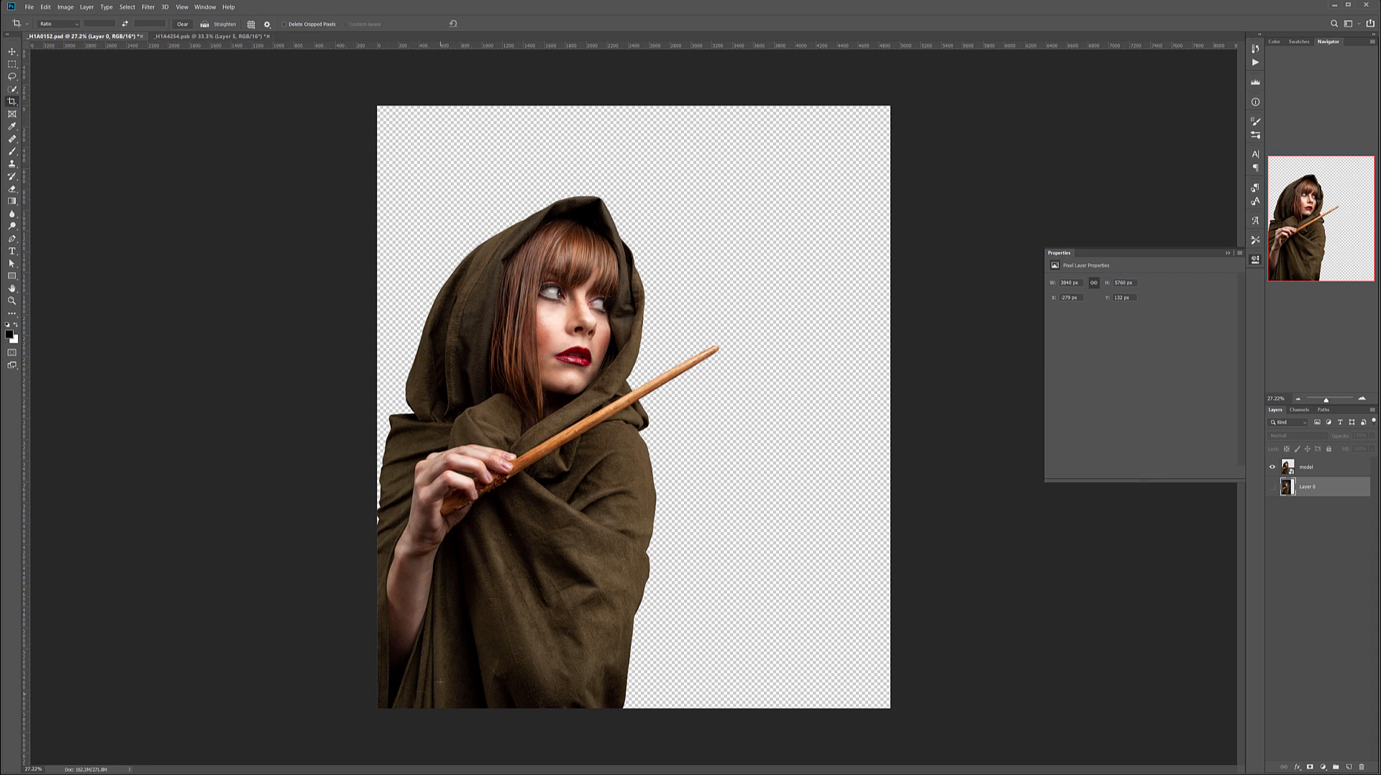
Switch to Adobe Bridge, widen the thumbnail area and browse the church photos for a background.
{"action": "key", "text": "alt+Tab"}
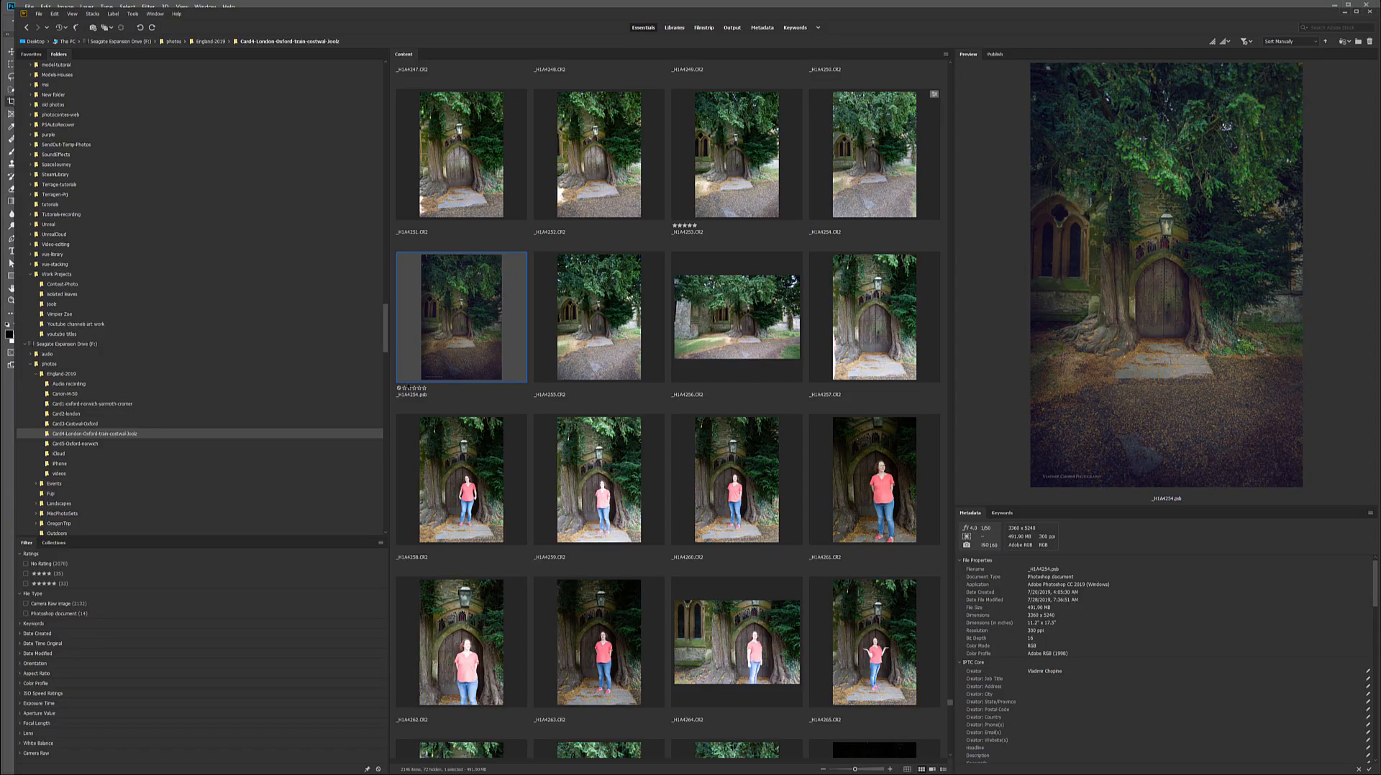
{"action": "left_click_drag", "start_coordinate": [389, 398], "coordinate": [57, 389]}
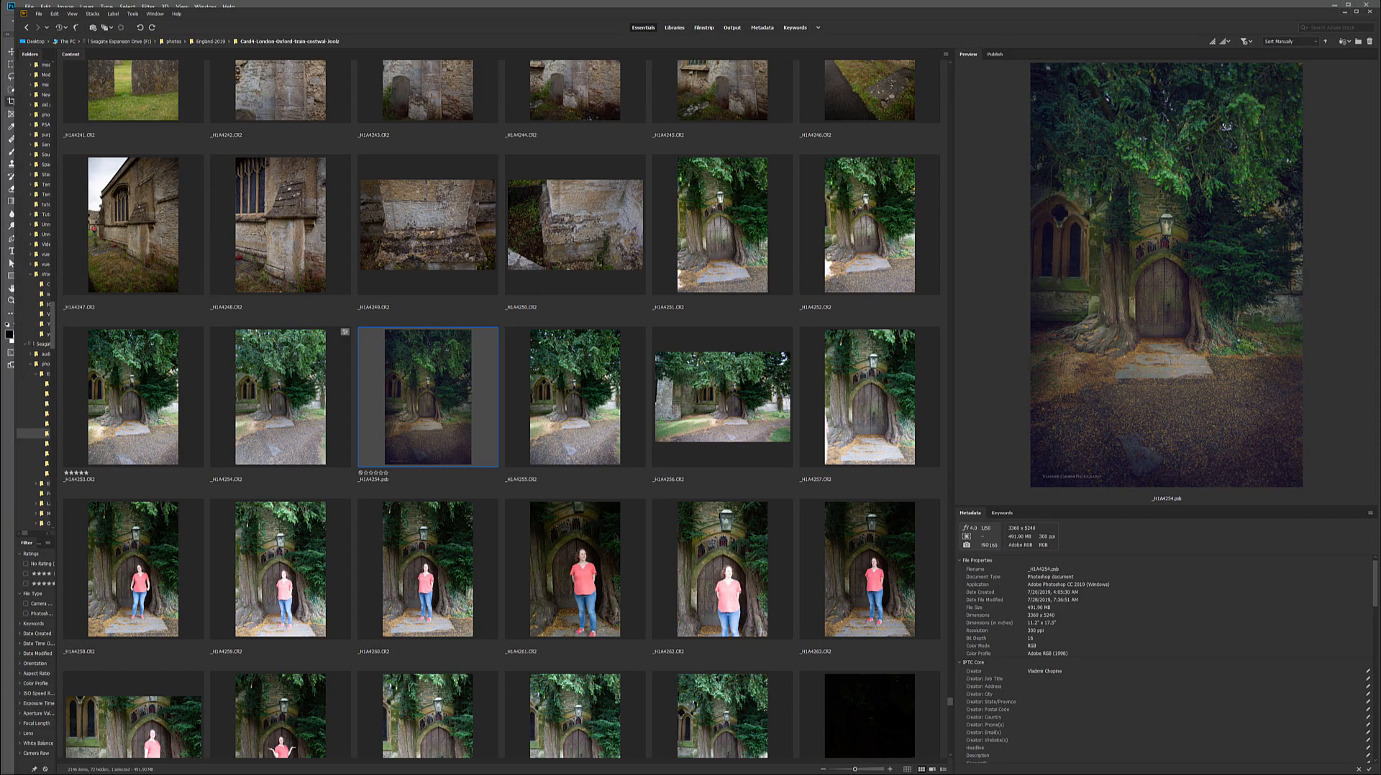
{"action": "scroll", "coordinate": [634, 483], "scroll_direction": "up", "scroll_amount": 5}
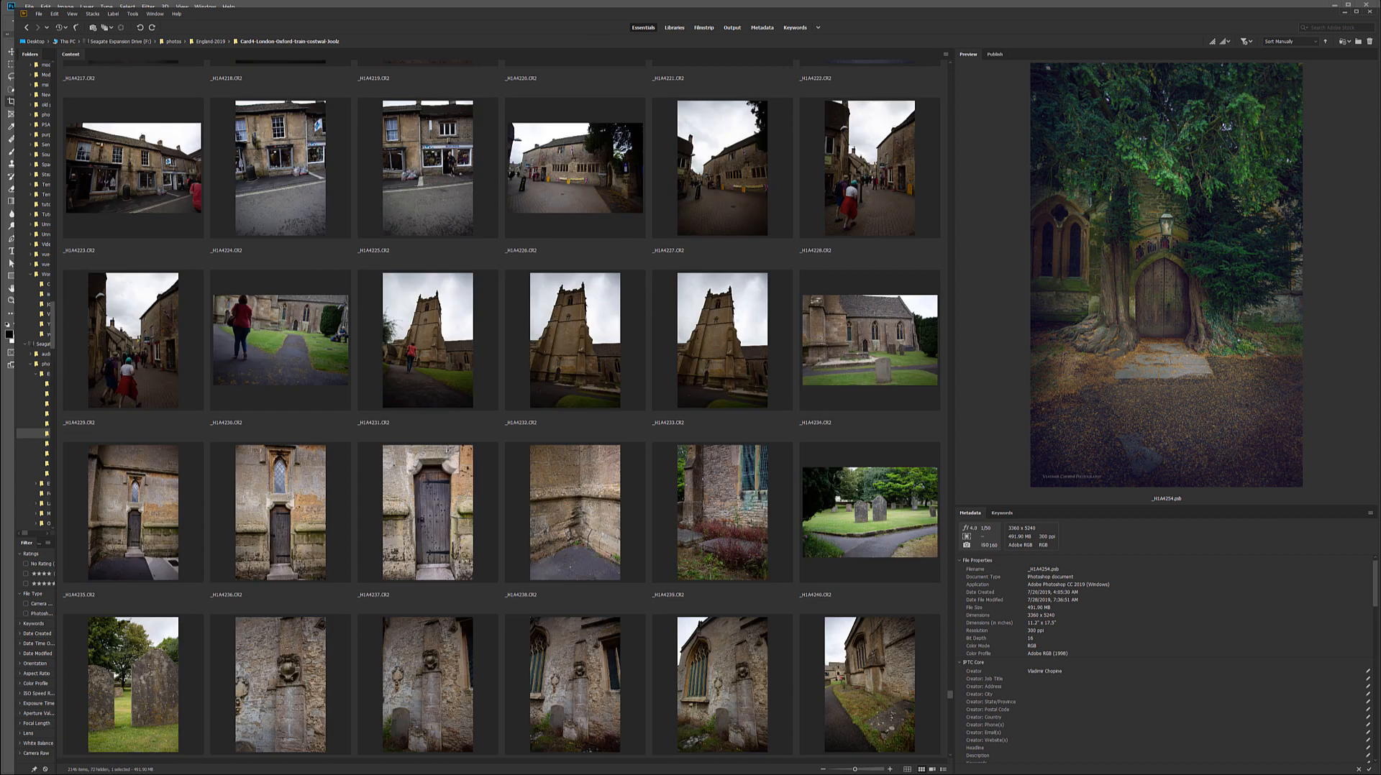
{"action": "left_click", "coordinate": [1343, 13]}
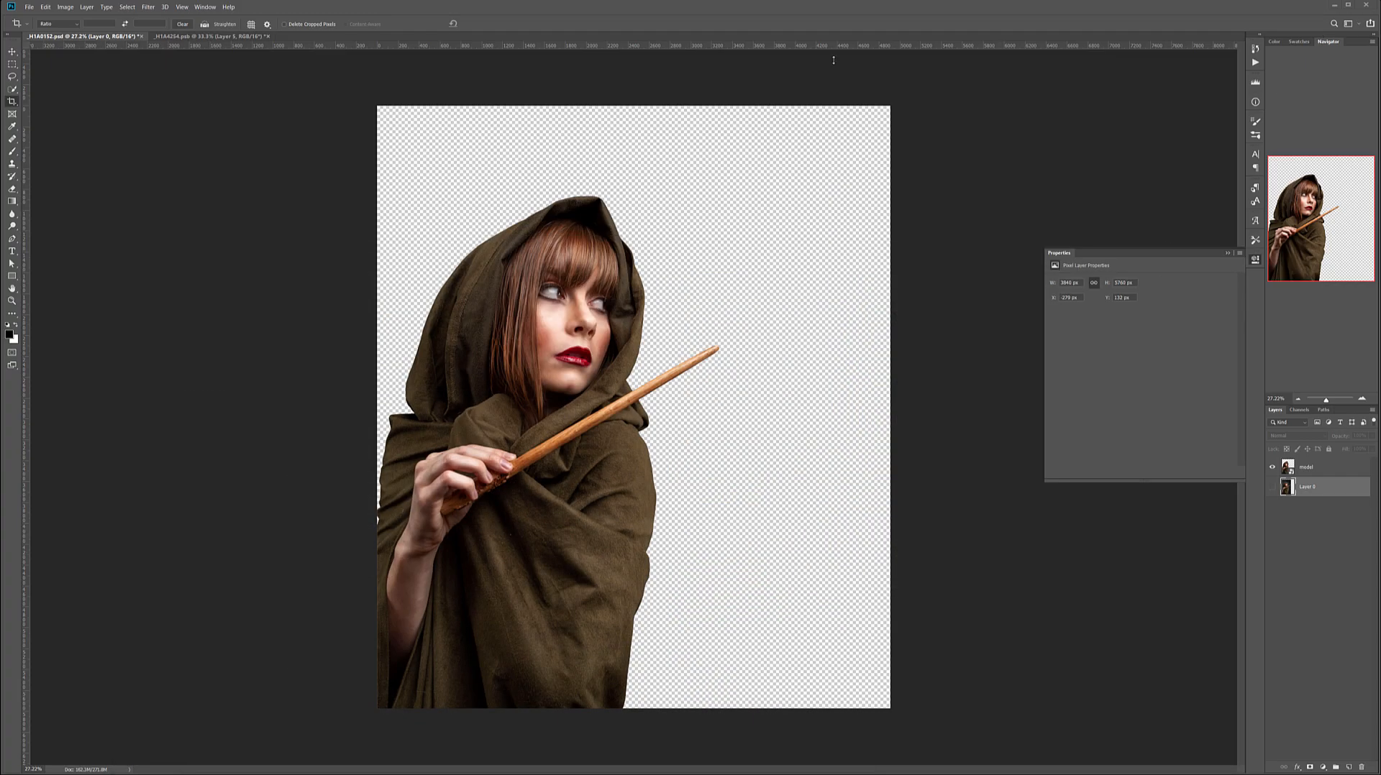
Copy the church doorway image layer into the model document, placed beneath the model and aligned to the canvas's upper corner.
{"action": "left_click", "coordinate": [230, 36]}
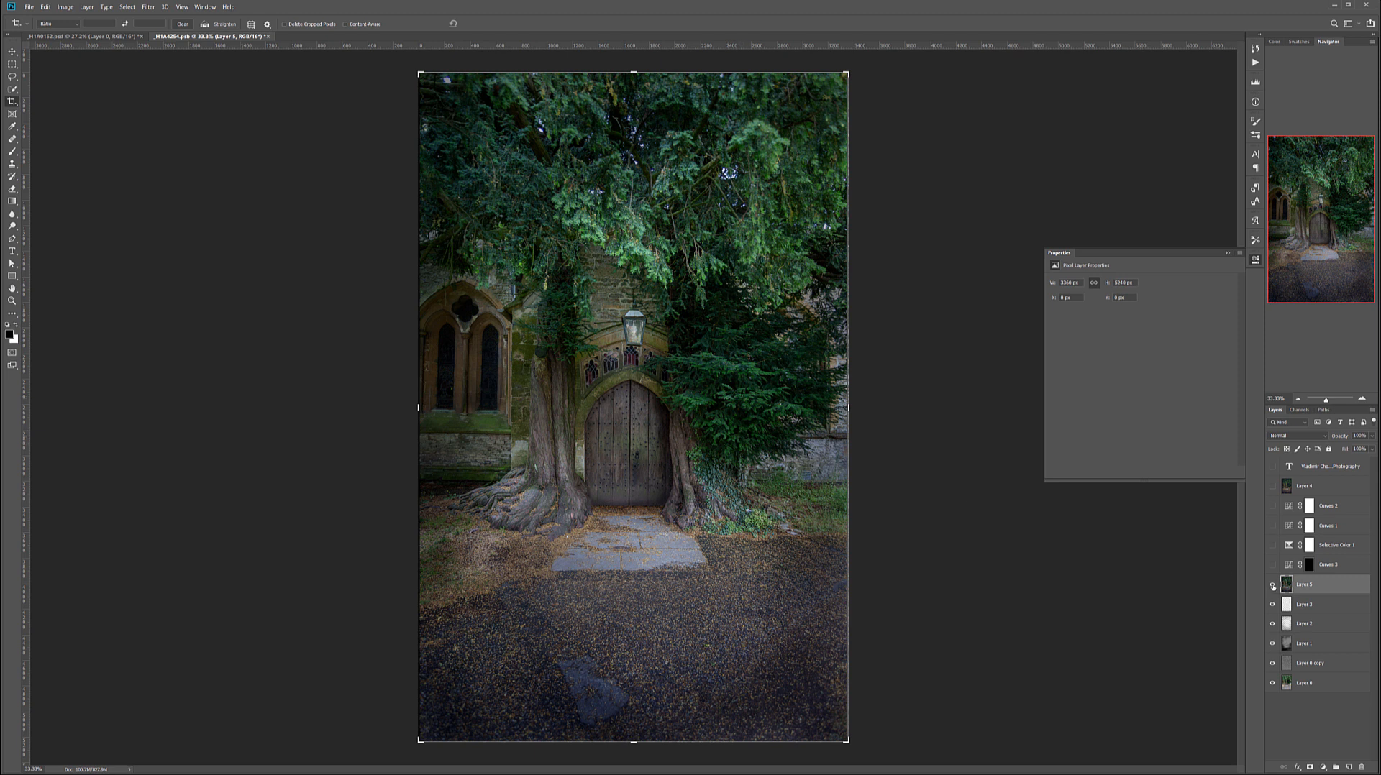
{"action": "left_click", "coordinate": [13, 51]}
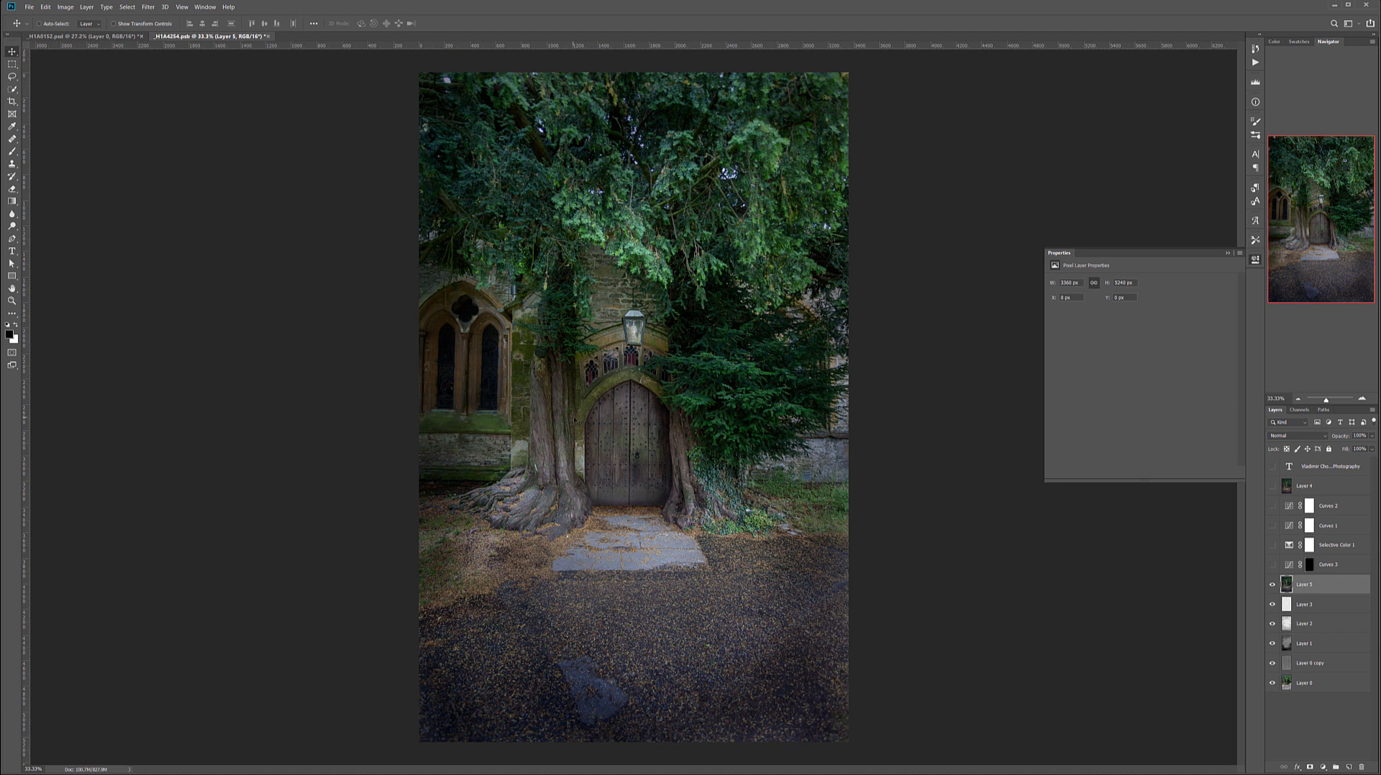
{"action": "left_click_drag", "start_coordinate": [74, 37], "coordinate": [635, 398]}
{"action": "left_click_drag", "start_coordinate": [706, 224], "coordinate": [625, 210]}
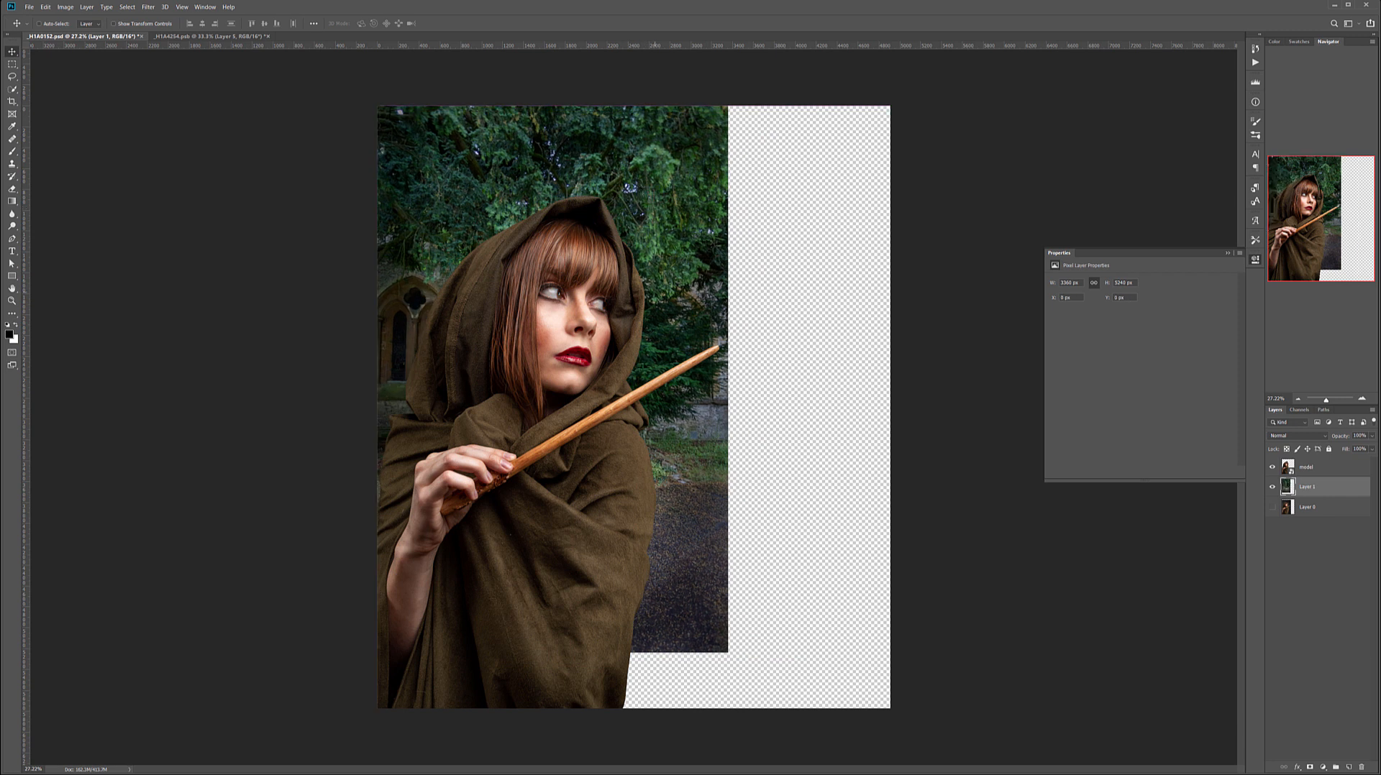
Scale the doorway layer to about 190% and position it so it fills the canvas with the door beside the model.
{"action": "key", "text": "ctrl+t"}
{"action": "left_click_drag", "start_coordinate": [727, 654], "coordinate": [932, 774]}
{"action": "left_click_drag", "start_coordinate": [780, 495], "coordinate": [783, 396]}
{"action": "key", "text": "ctrl+0"}
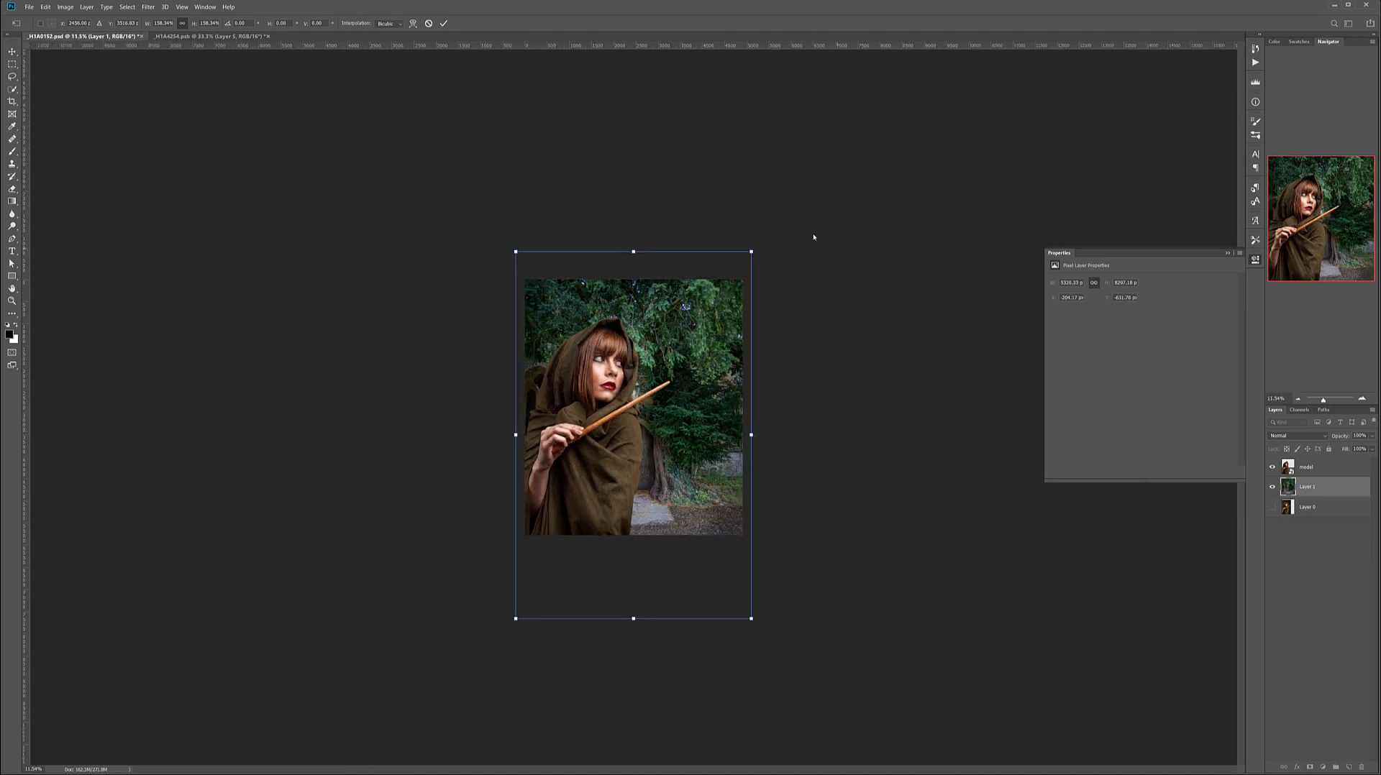
{"action": "left_click_drag", "start_coordinate": [752, 251], "coordinate": [800, 176]}
{"action": "left_click_drag", "start_coordinate": [757, 310], "coordinate": [749, 351]}
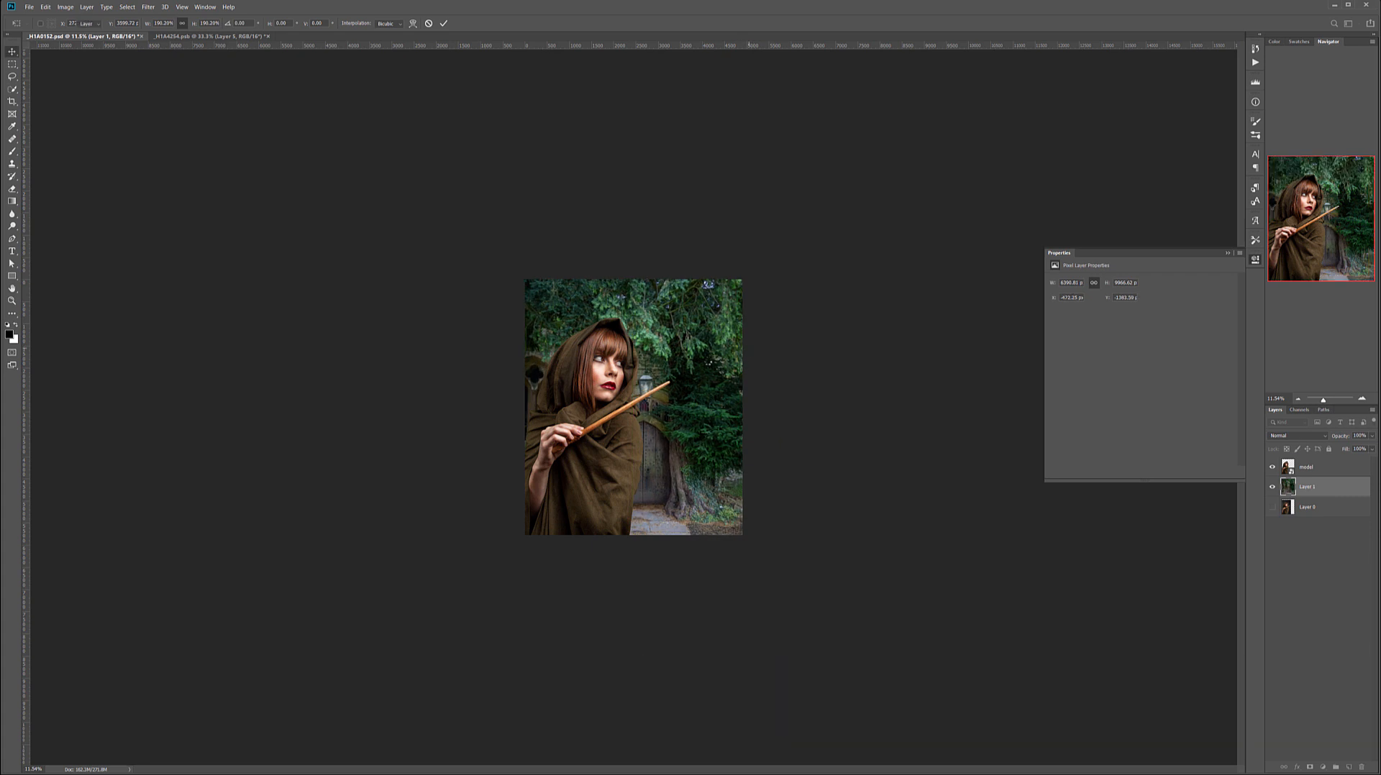
{"action": "key", "text": "Return"}
{"action": "key", "text": "ctrl+0"}
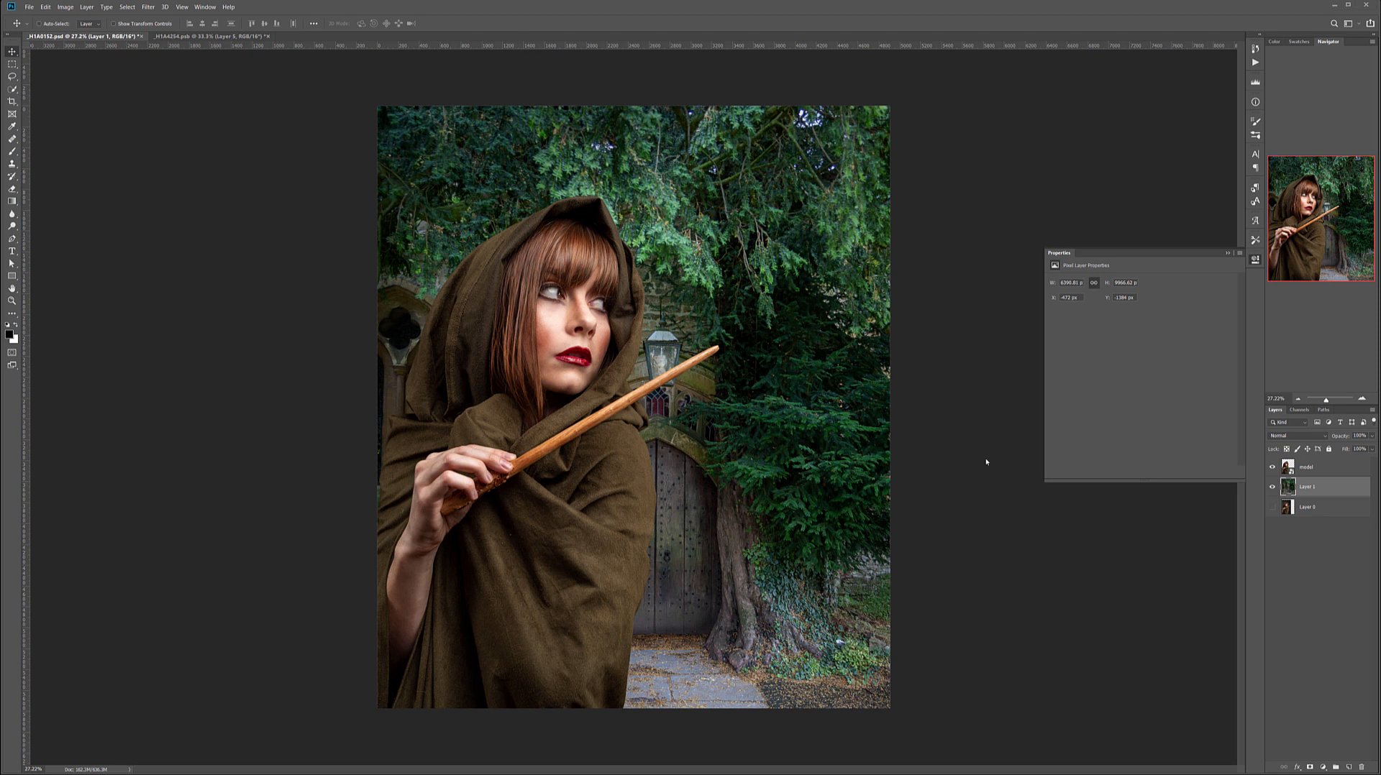
Add a Curves adjustment clipped to the doorway layer and set its blend mode to Color.
{"action": "left_click", "coordinate": [1323, 768]}
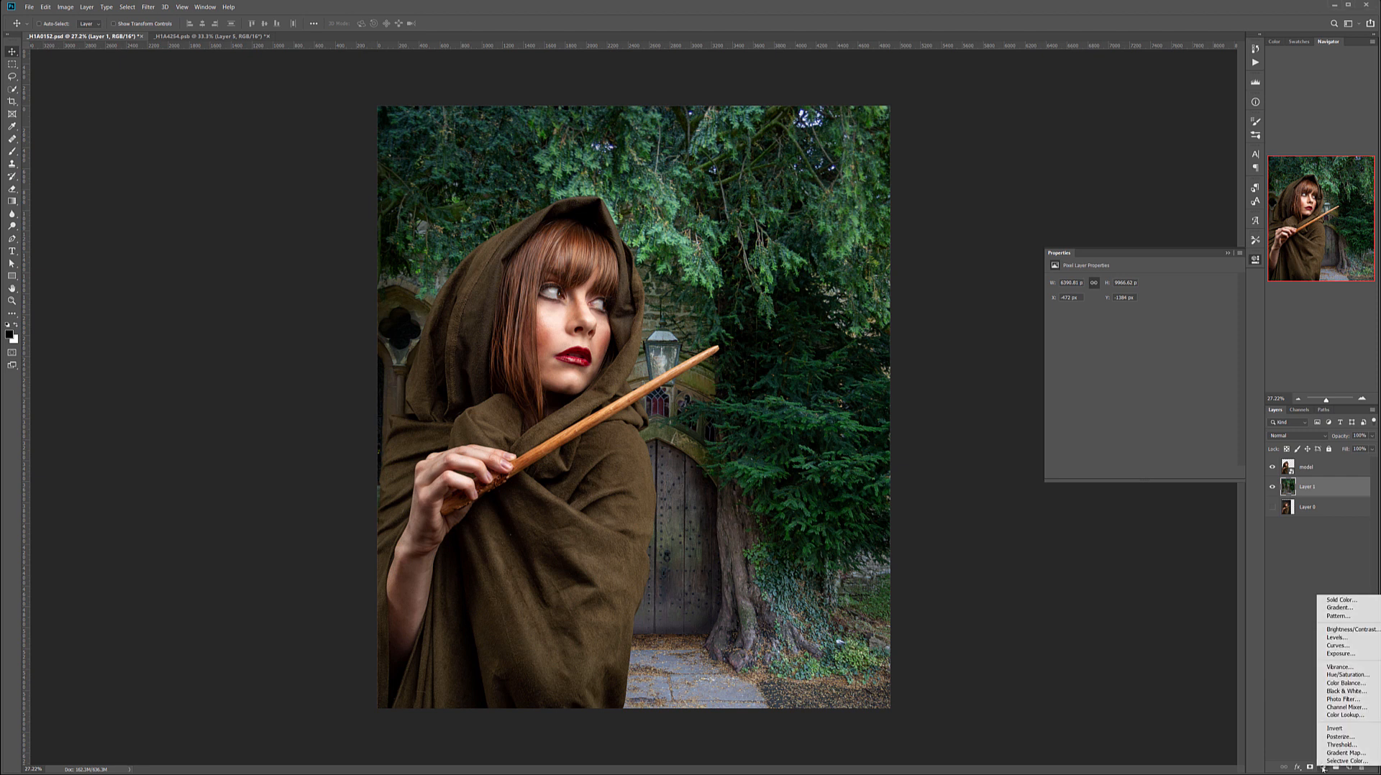
{"action": "left_click", "coordinate": [1337, 645]}
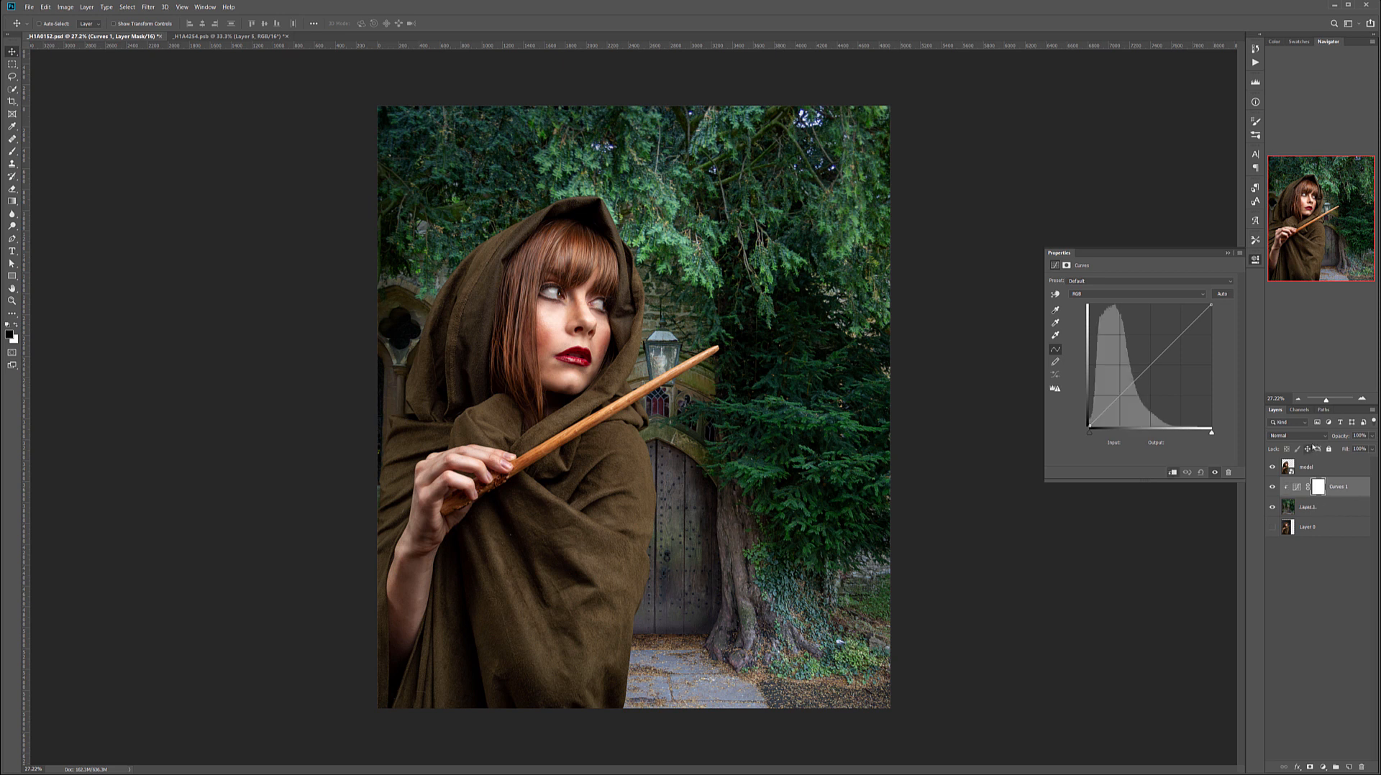
{"action": "left_click", "coordinate": [1316, 437]}
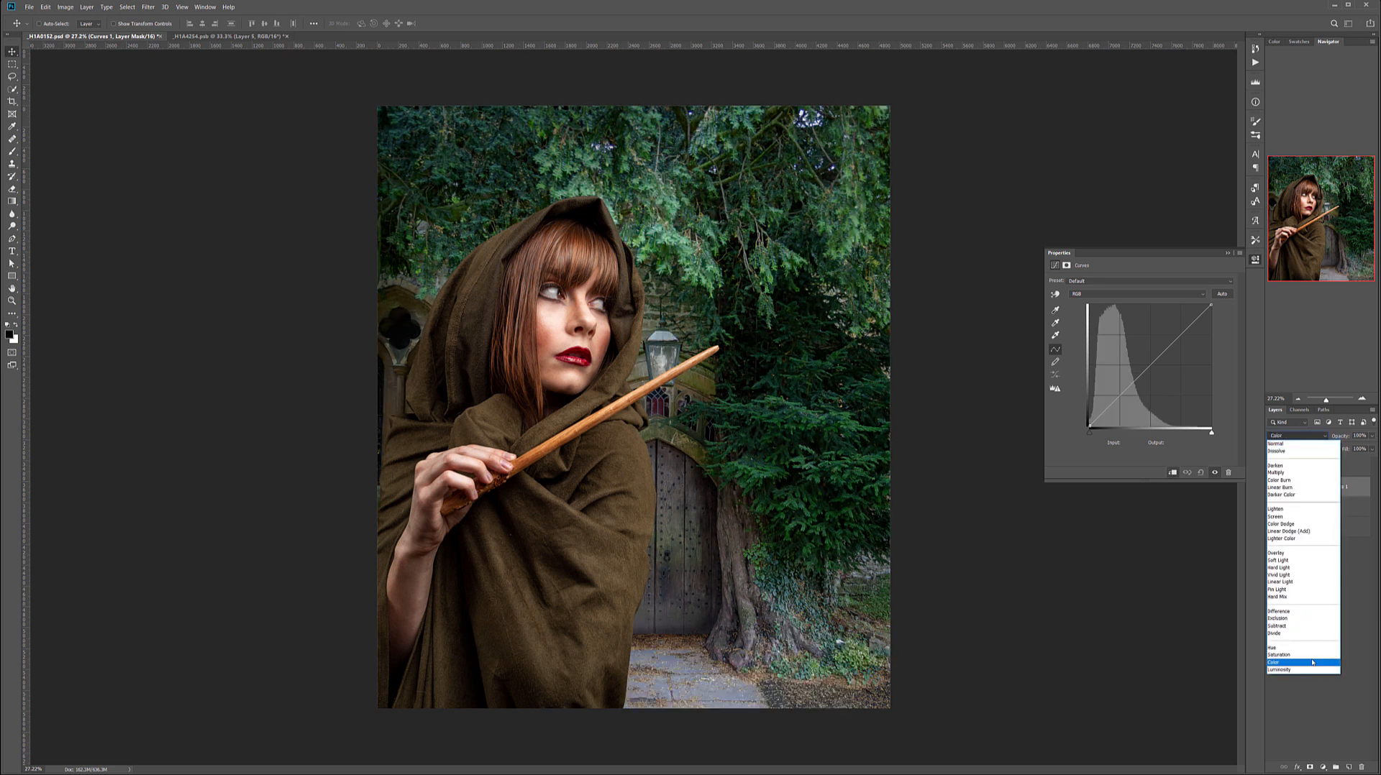
{"action": "left_click", "coordinate": [1276, 651]}
Lower the curve's blue midtones slightly, raise the red from input 118 to output 125, and compare the background with and without it.
{"action": "left_click", "coordinate": [1115, 295]}
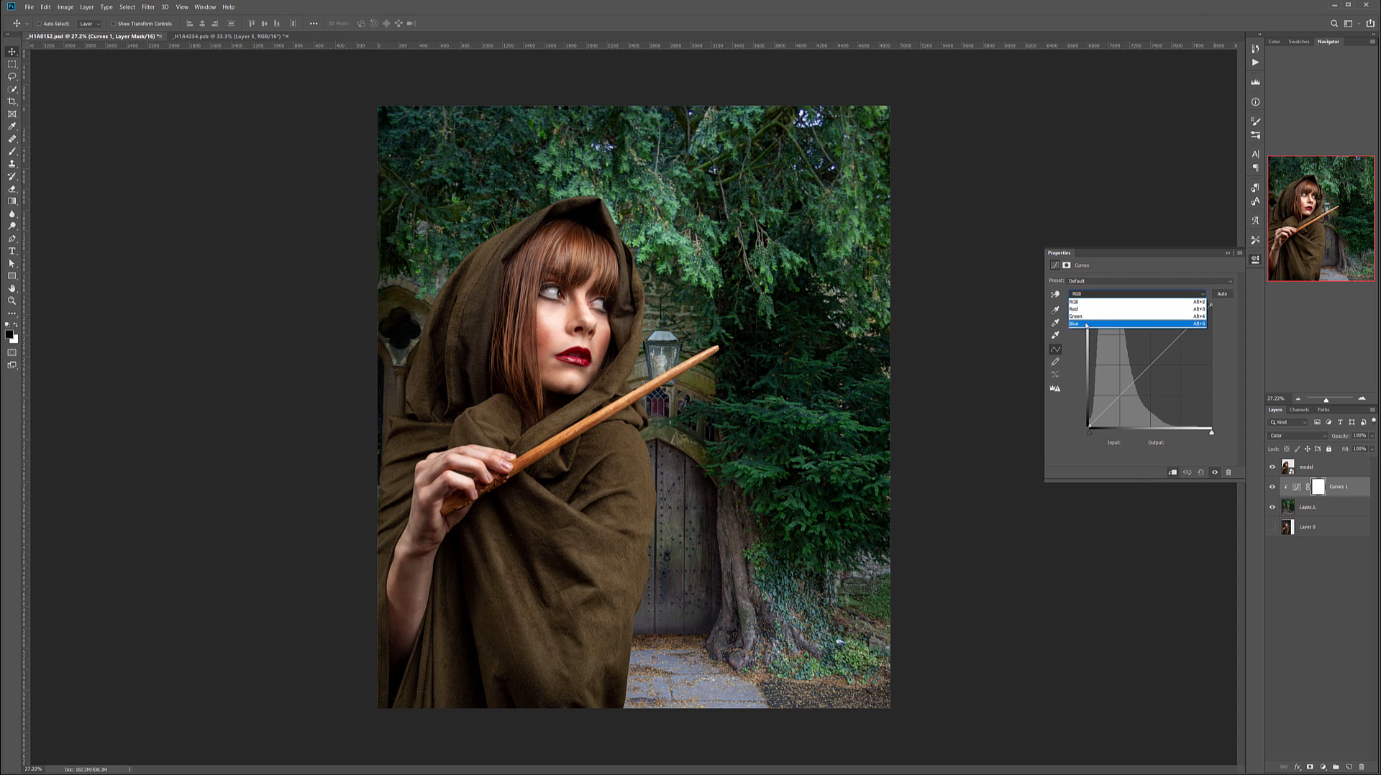
{"action": "left_click", "coordinate": [1088, 323]}
{"action": "left_click_drag", "start_coordinate": [1151, 369], "coordinate": [1153, 370]}
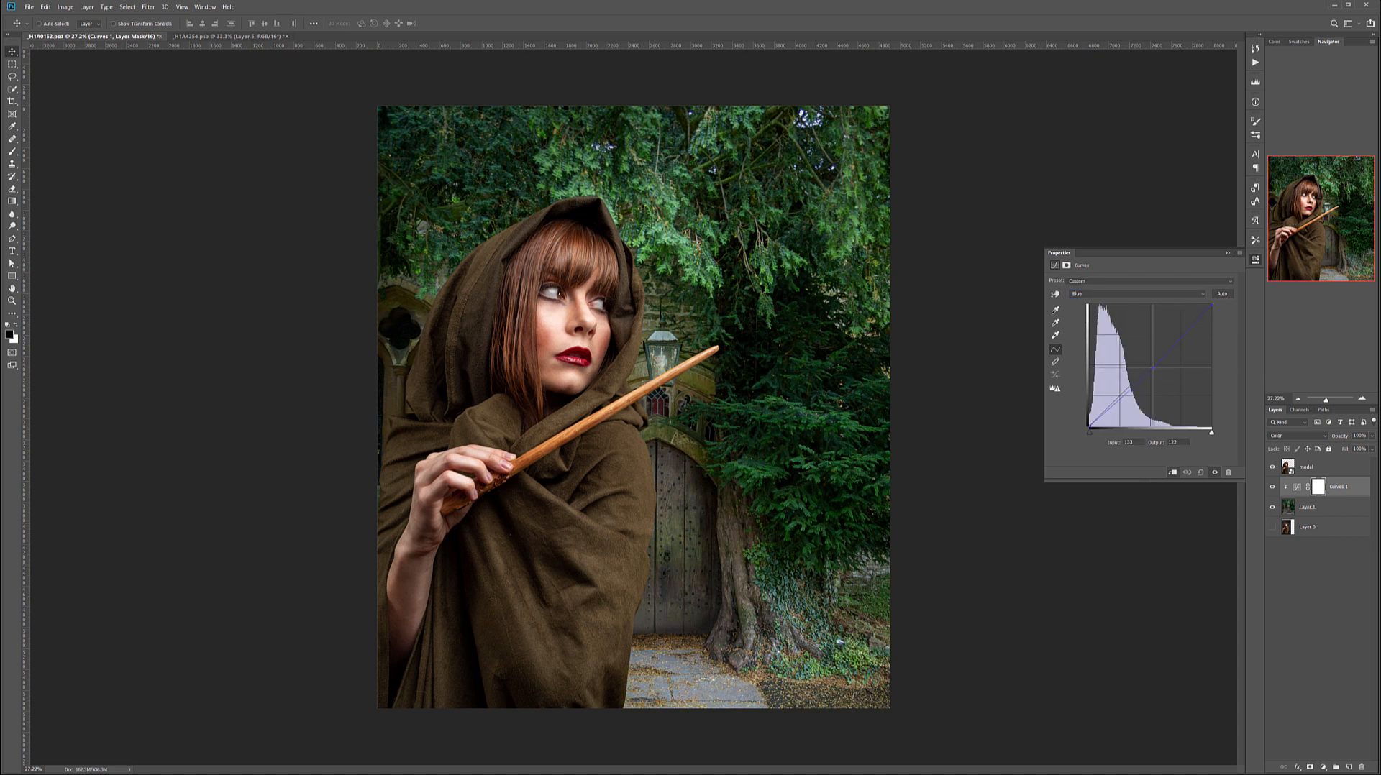
{"action": "left_click", "coordinate": [1100, 294]}
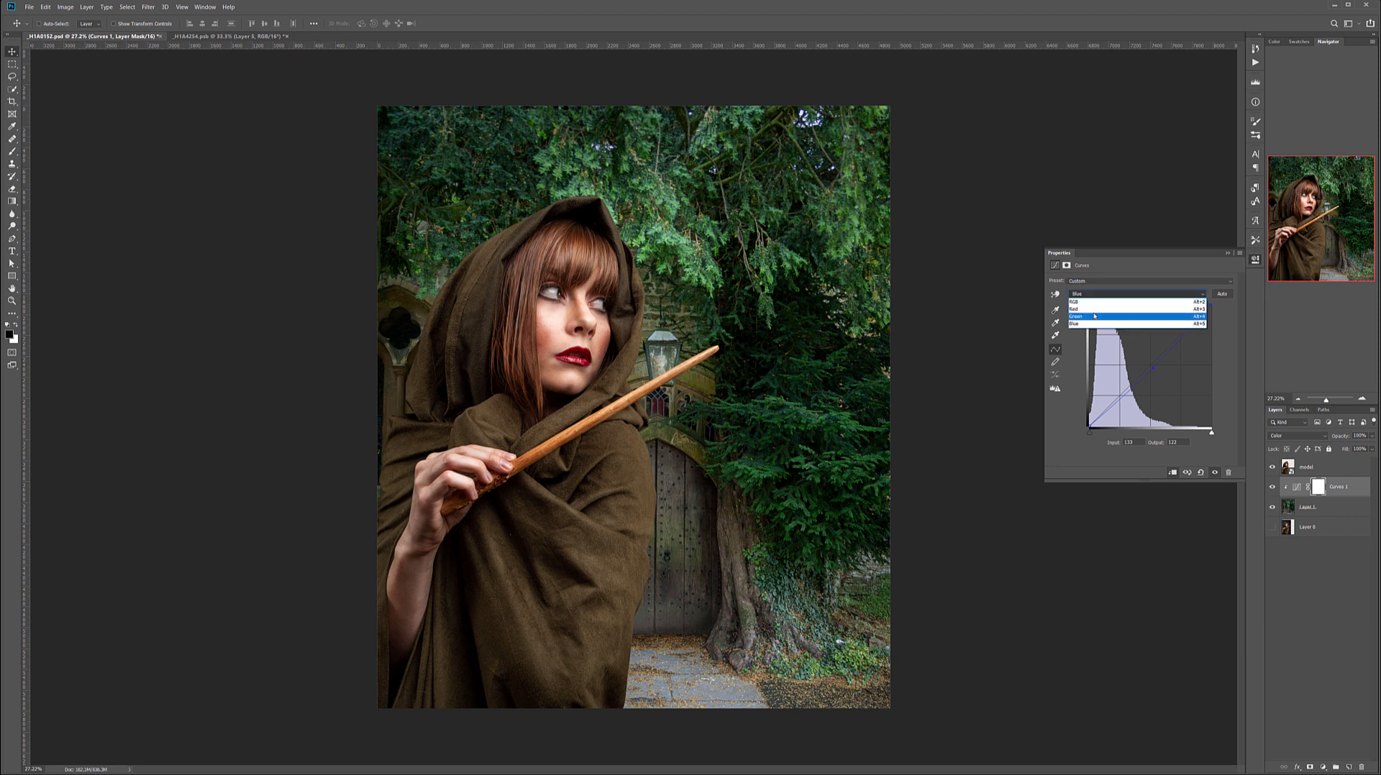
{"action": "left_click", "coordinate": [1093, 309]}
{"action": "left_click", "coordinate": [1145, 366]}
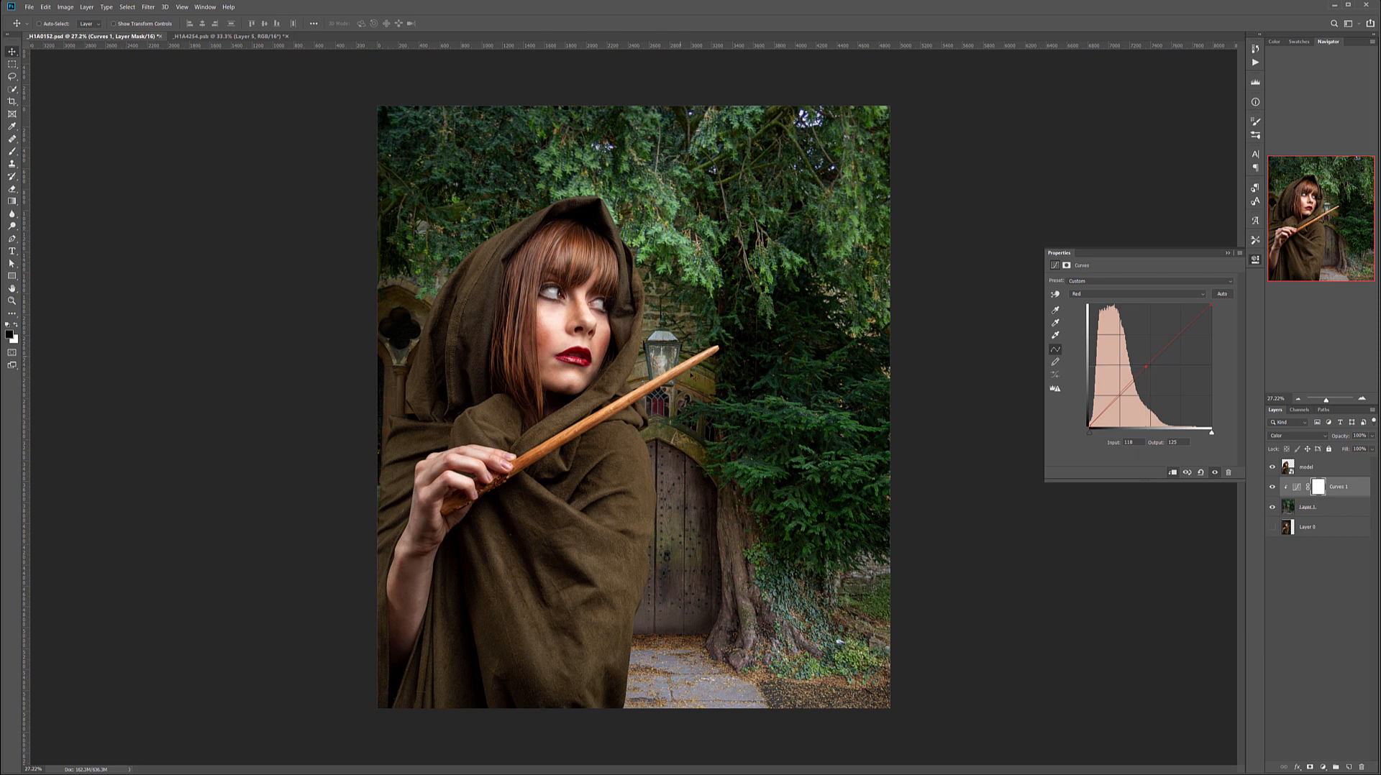
{"action": "scroll", "coordinate": [702, 387], "scroll_direction": "down", "scroll_amount": 8}
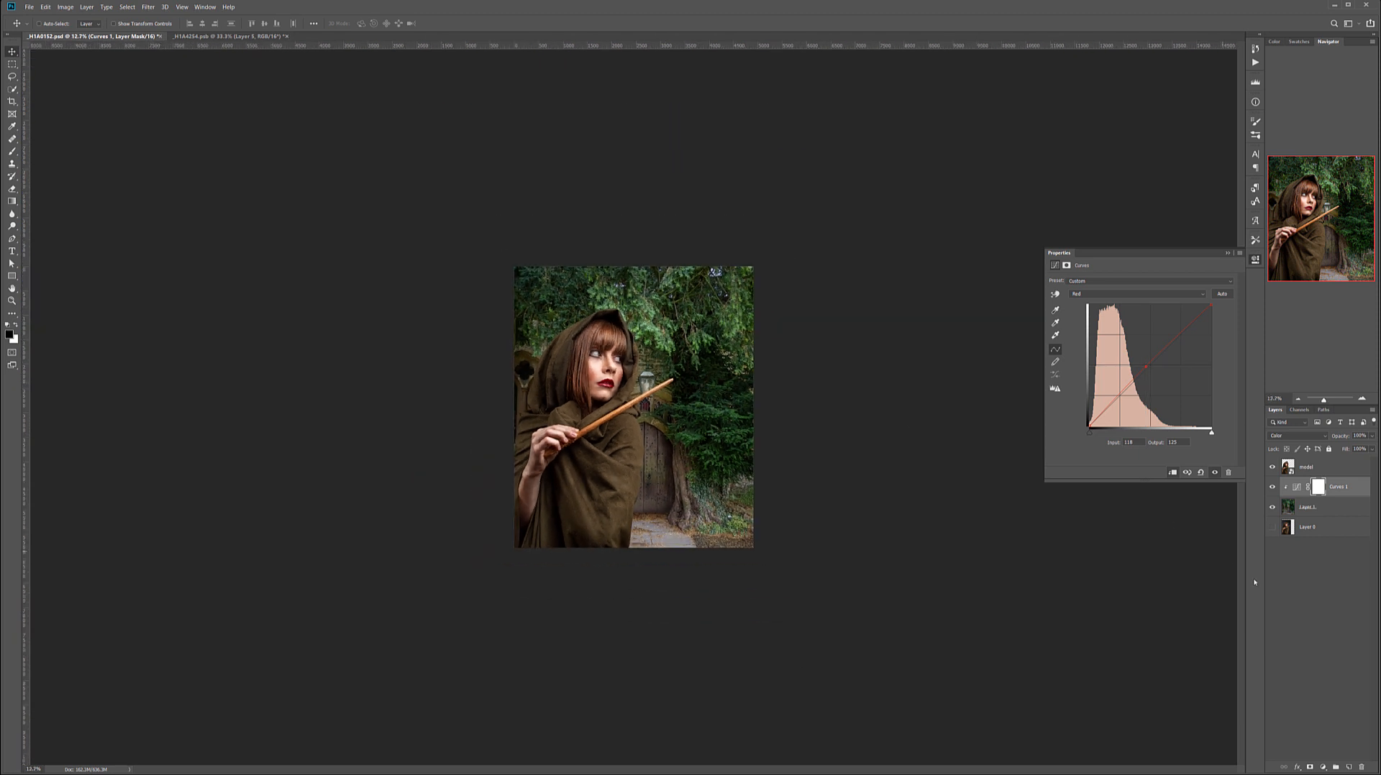
{"action": "left_click", "coordinate": [1273, 489]}
{"action": "scroll", "coordinate": [660, 429], "scroll_direction": "up", "scroll_amount": 8}
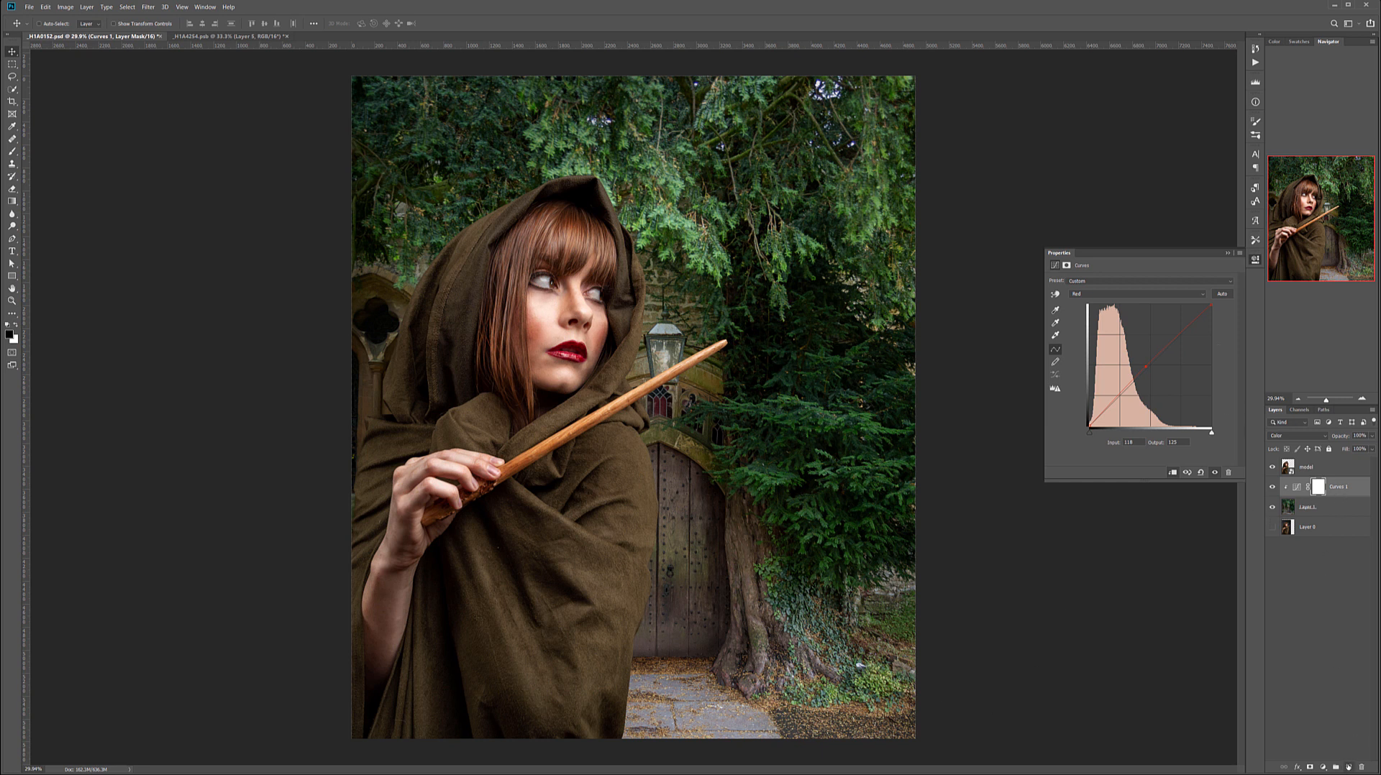
Add a new layer named db above the Curves adjustment and fill it with 50% gray.
{"action": "left_click", "coordinate": [1349, 768]}
{"action": "double_click", "coordinate": [1310, 487]}
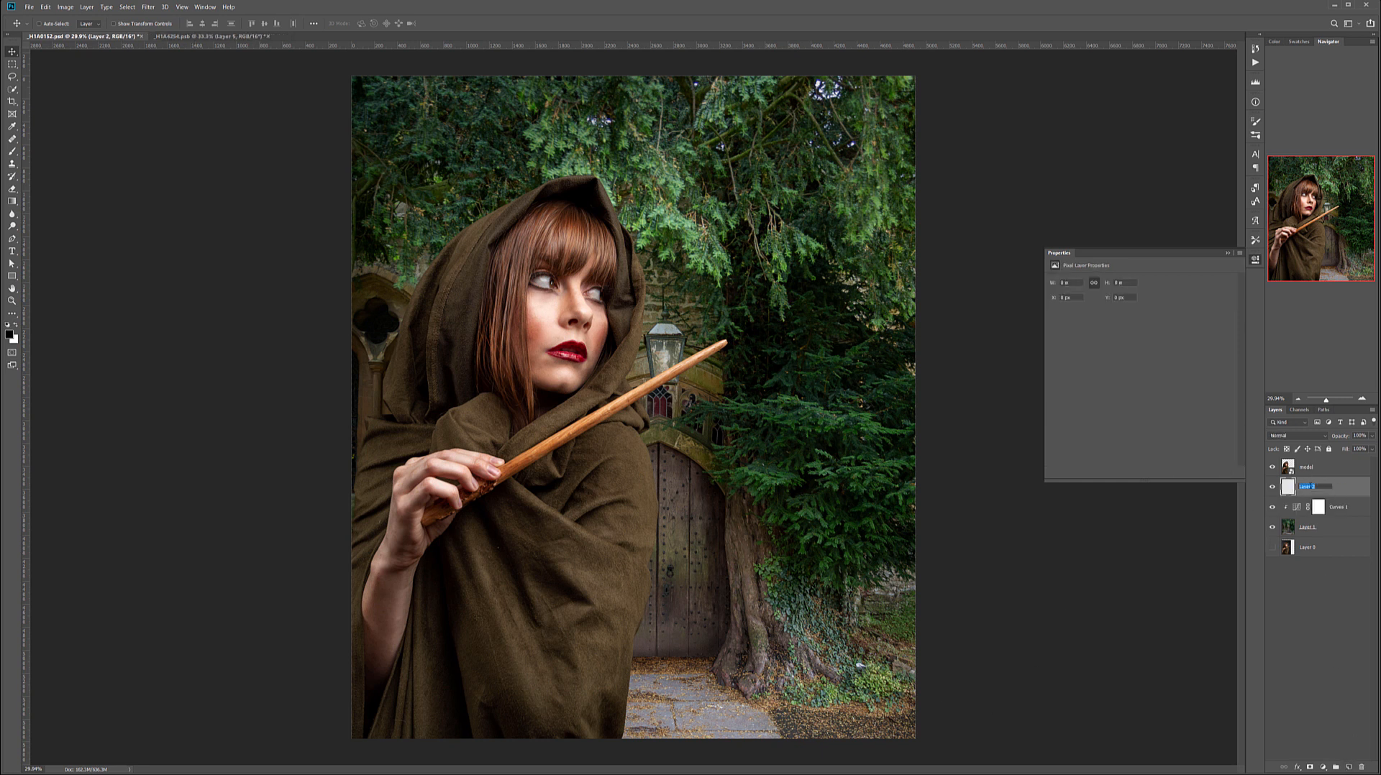
{"action": "type", "text": "db"}
{"action": "key", "text": "Return"}
{"action": "key", "text": "shift+BackSpace"}
{"action": "key", "text": "Return"}
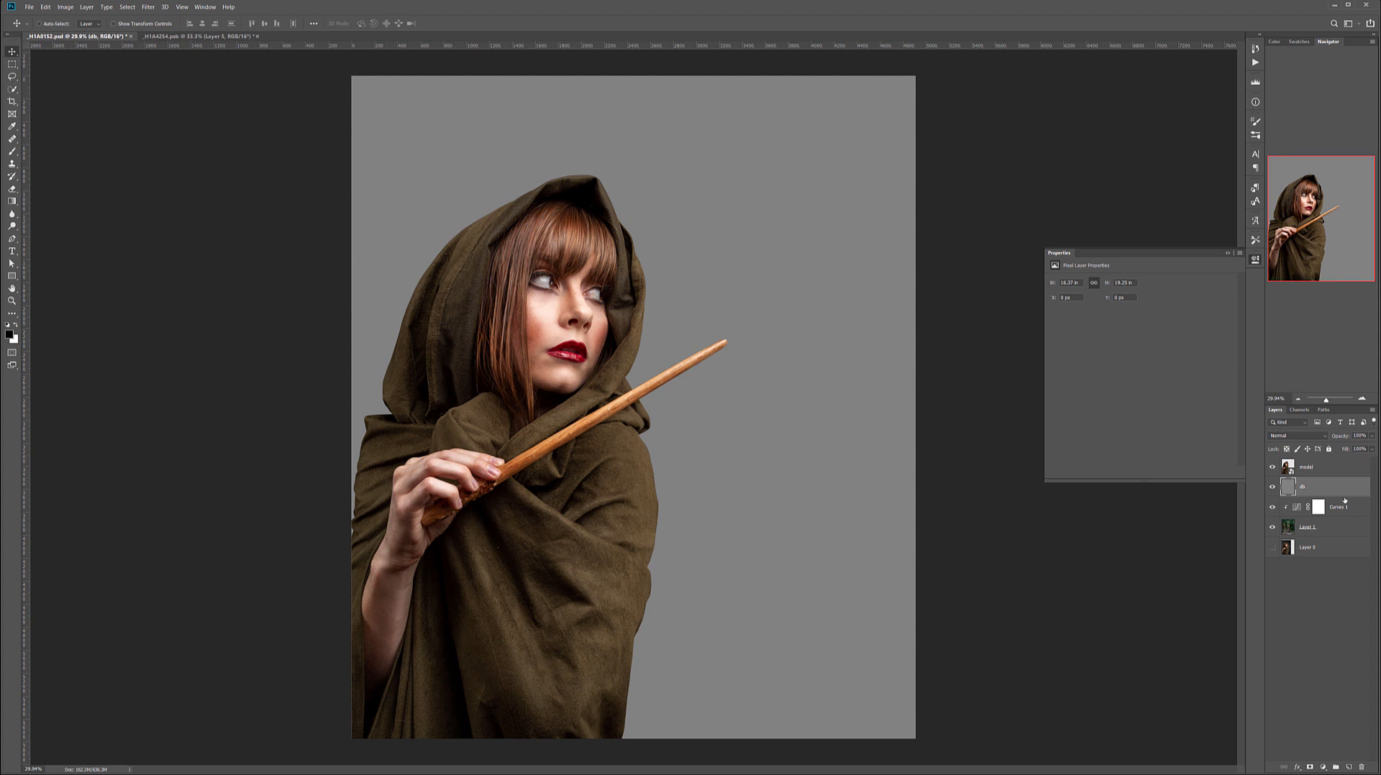
Clip the db layer to the doorway layer and rename the Curves adjustment as color.
{"action": "left_click", "coordinate": [1346, 496], "text": "alt"}
{"action": "left_click", "coordinate": [1336, 507]}
{"action": "double_click", "coordinate": [1337, 507]}
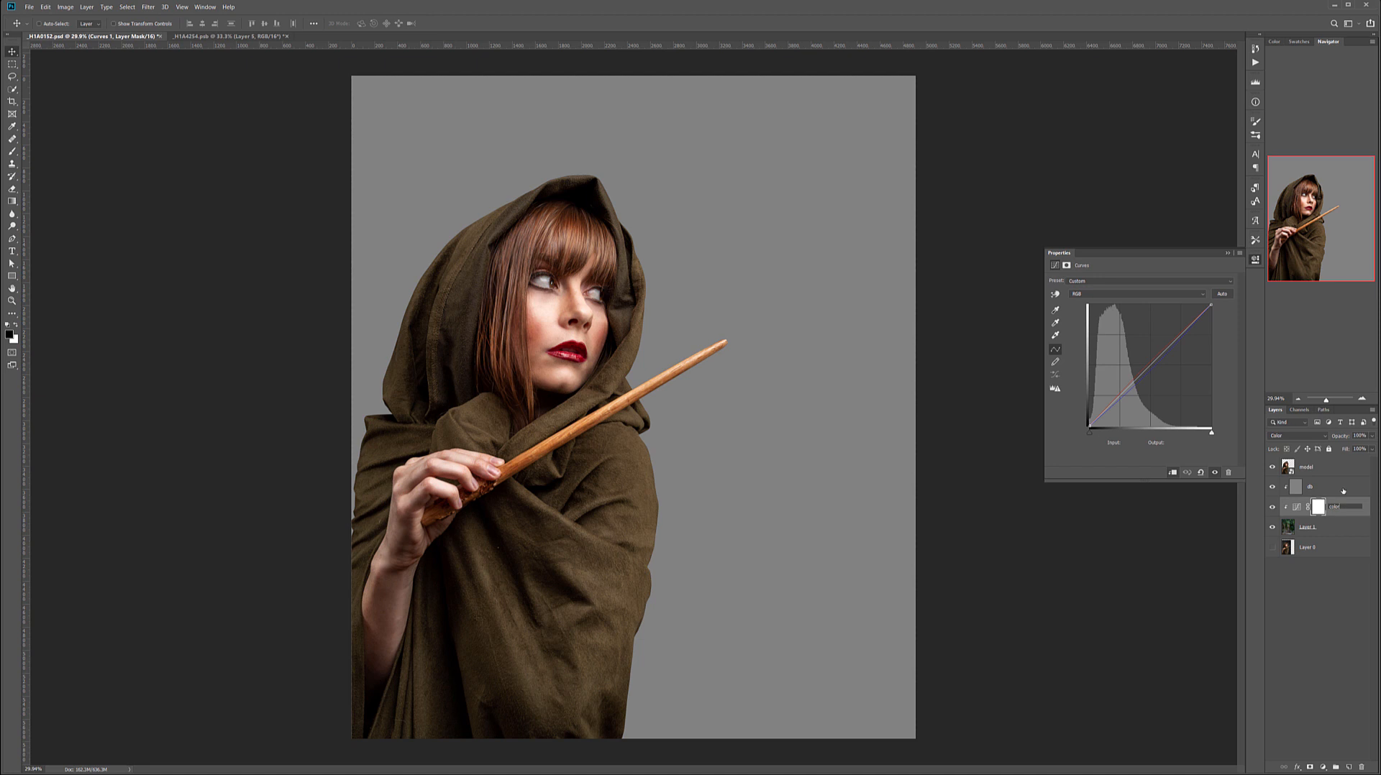
{"action": "type", "text": "color"}
Set the db layer to Soft Light and darken the background's ground, door and edges with an enlarged soft black brush.
{"action": "left_click", "coordinate": [1315, 487]}
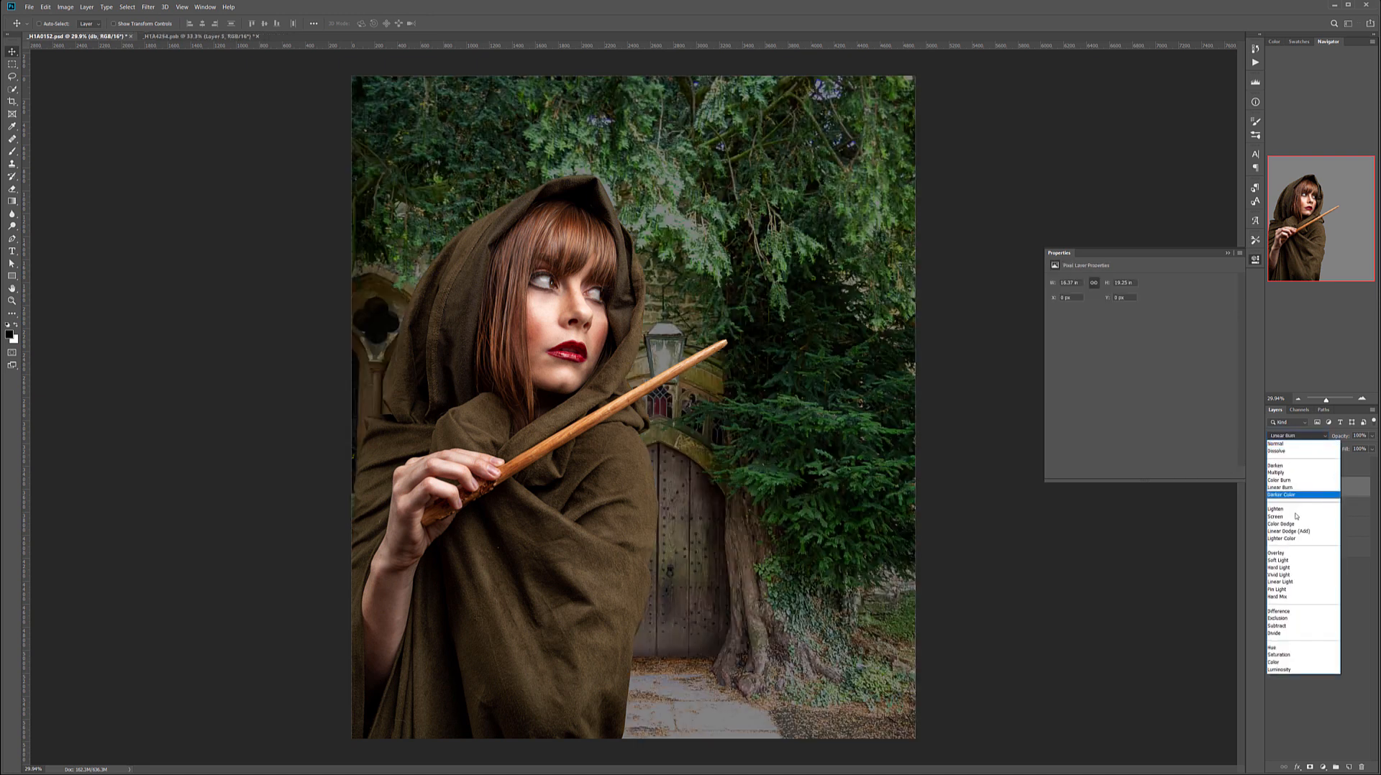
{"action": "left_click", "coordinate": [1284, 561]}
{"action": "left_click", "coordinate": [12, 151]}
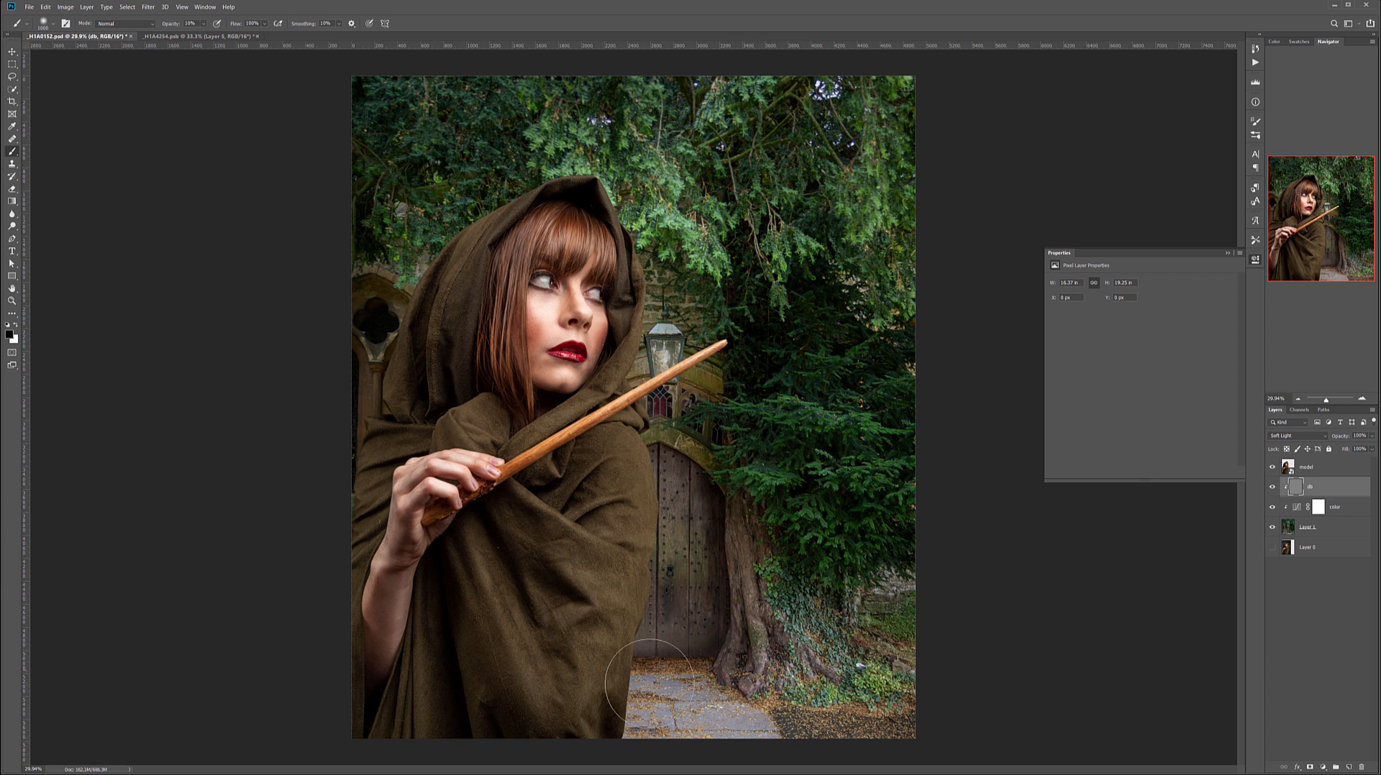
{"action": "key", "text": "bracketright"}
{"action": "key", "text": "bracketright"}
{"action": "key", "text": "bracketright"}
{"action": "key", "text": "bracketright"}
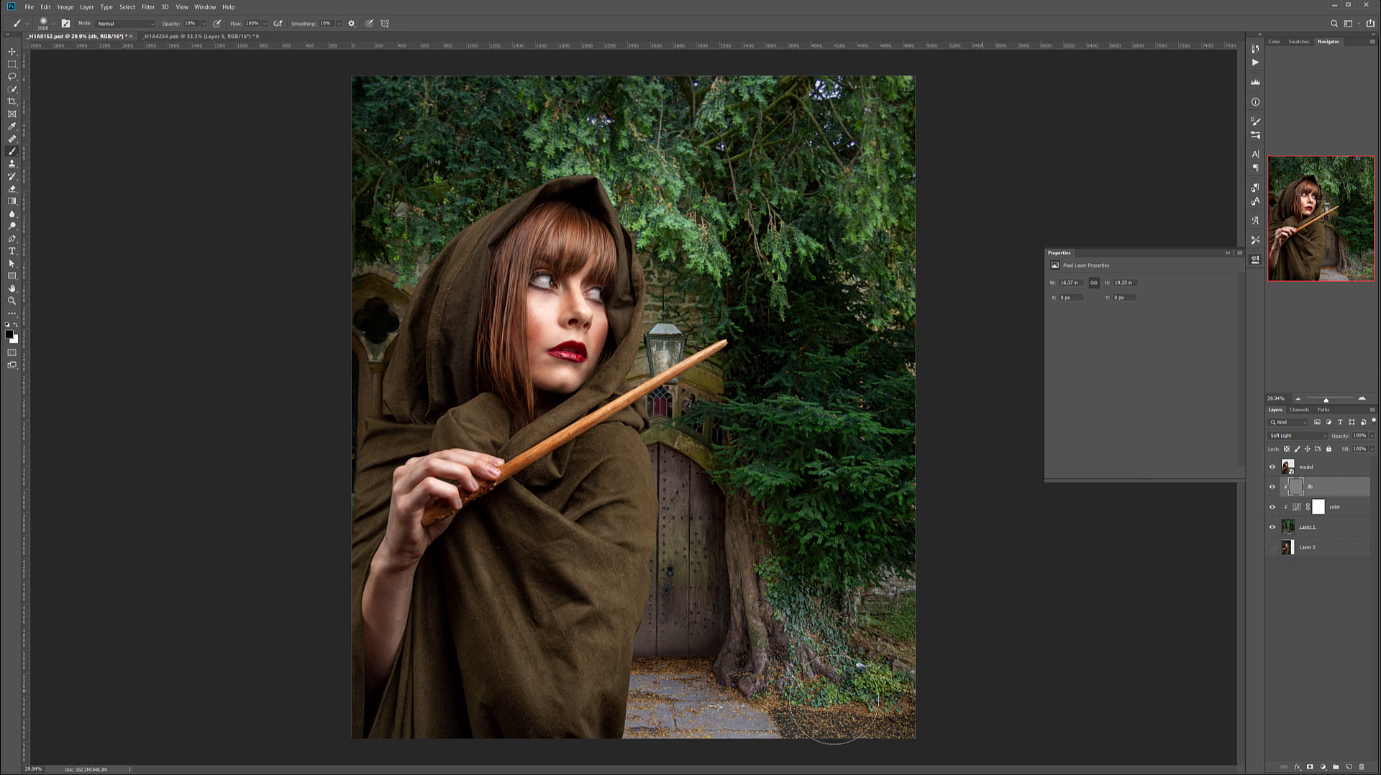
{"action": "scroll", "coordinate": [750, 600], "scroll_direction": "down", "scroll_amount": 6}
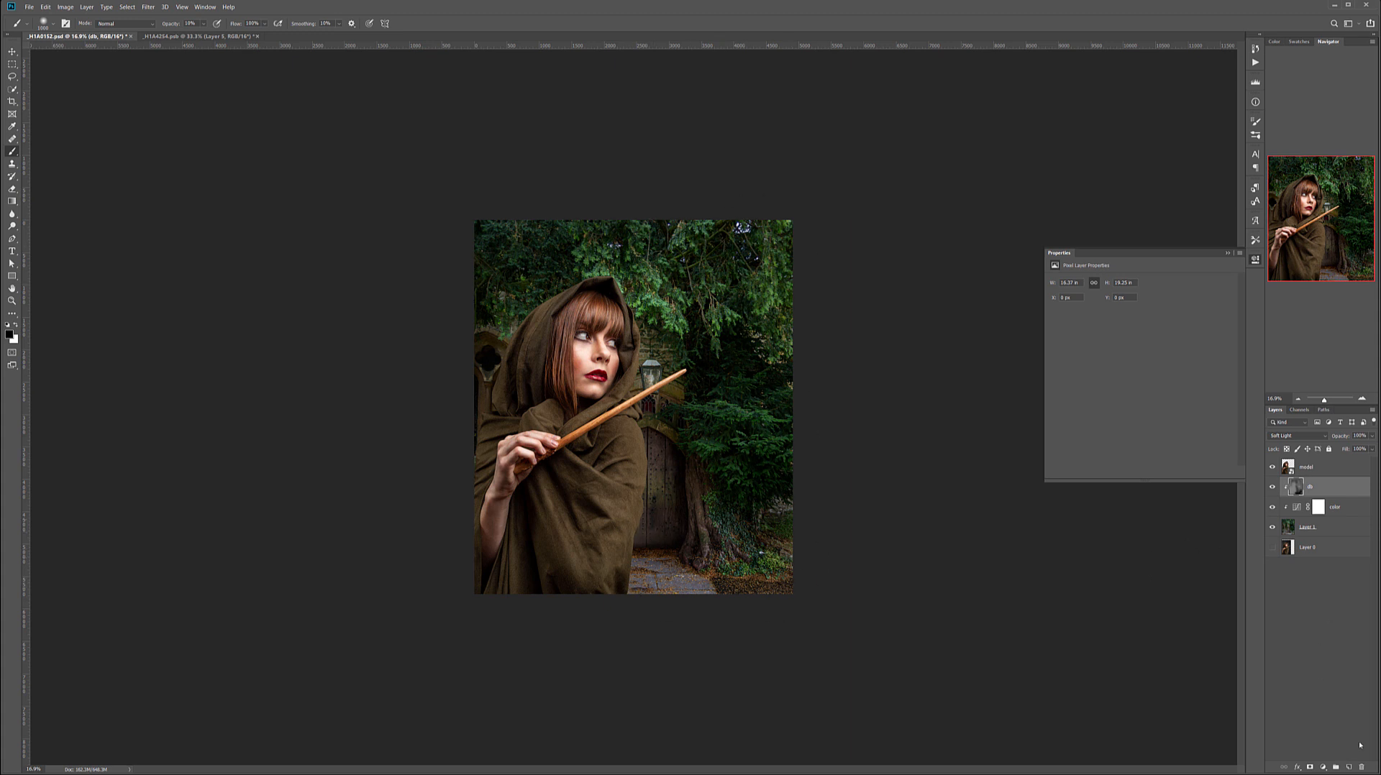
Add a new clipped layer named dark above the db layer and set its blend mode to Multiply.
{"action": "left_click", "coordinate": [1349, 768]}
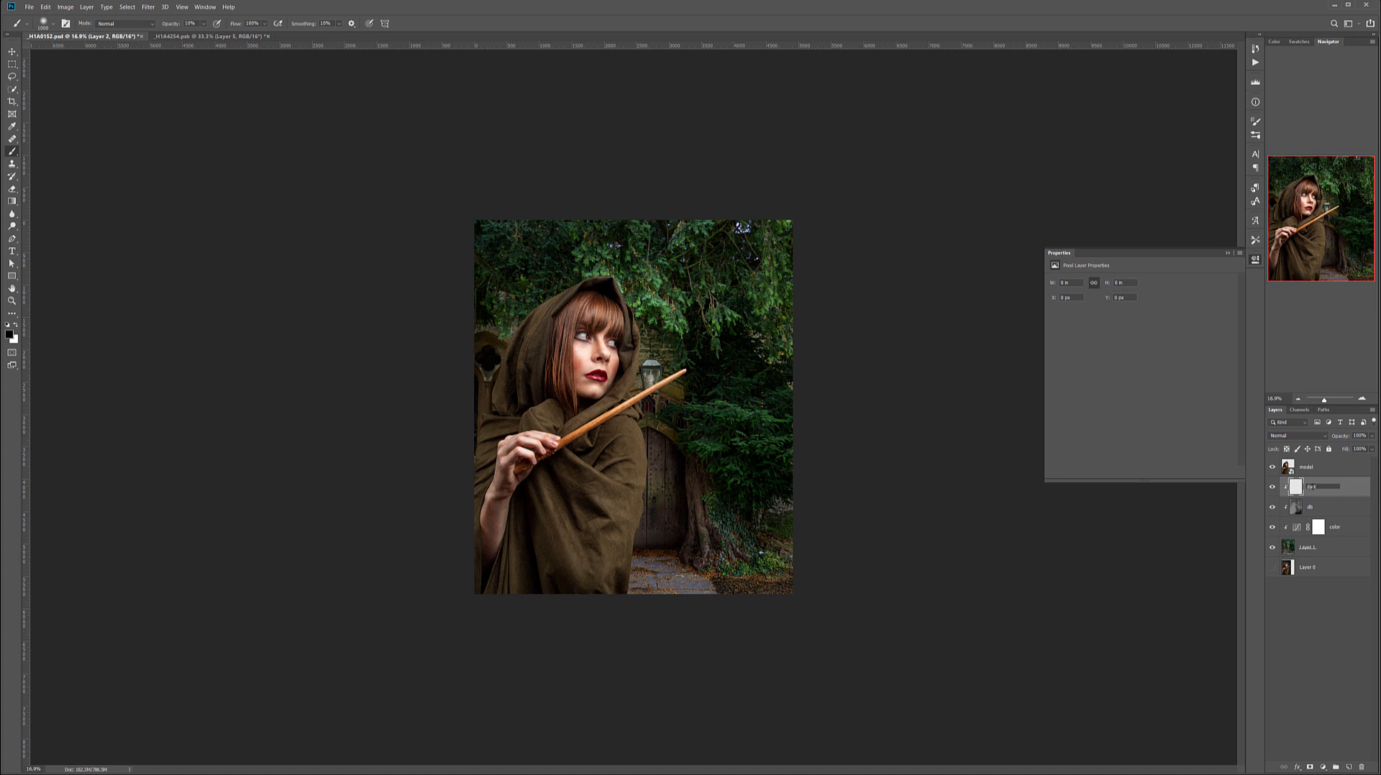
{"action": "key", "text": "Return"}
{"action": "left_click", "coordinate": [1315, 437]}
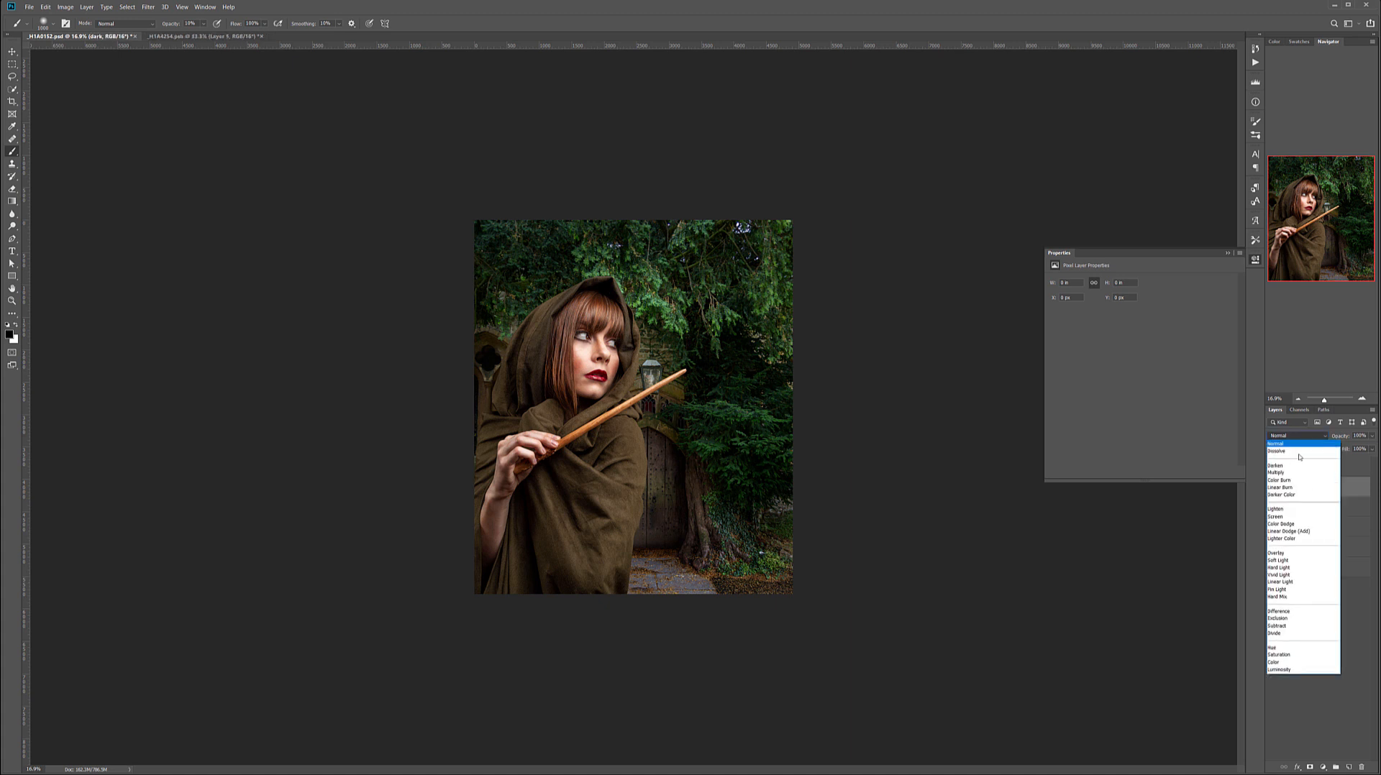
{"action": "left_click", "coordinate": [1298, 476]}
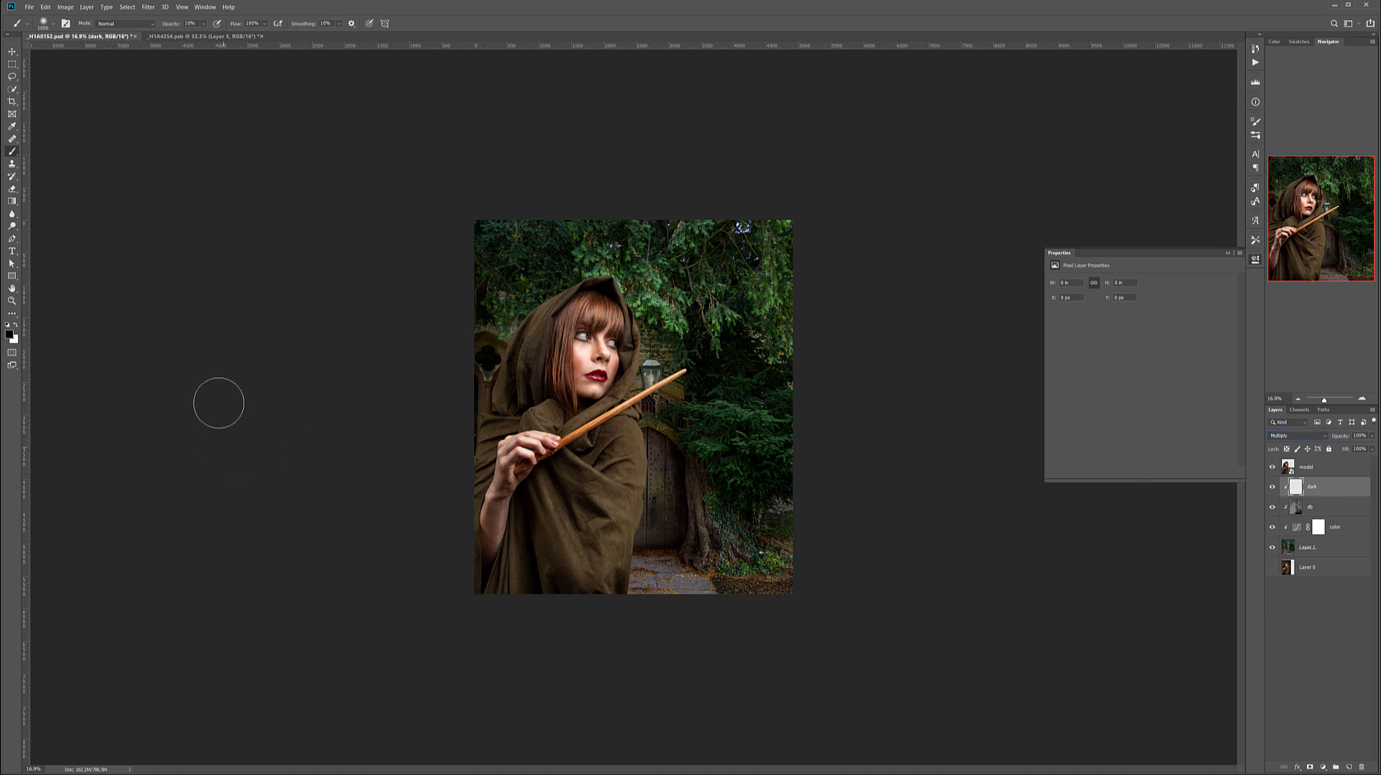
Paint with a soft black brush on the dark layer over the background's edges, foliage, ground and doorway to darken them.
{"action": "left_click_drag", "start_coordinate": [532, 225], "coordinate": [465, 393]}
{"action": "mouse_move", "coordinate": [521, 265]}
{"action": "left_mouse_down"}
{"action": "mouse_move", "coordinate": [503, 369]}
{"action": "mouse_move", "coordinate": [777, 216]}
{"action": "mouse_move", "coordinate": [873, 231]}
{"action": "left_mouse_up"}
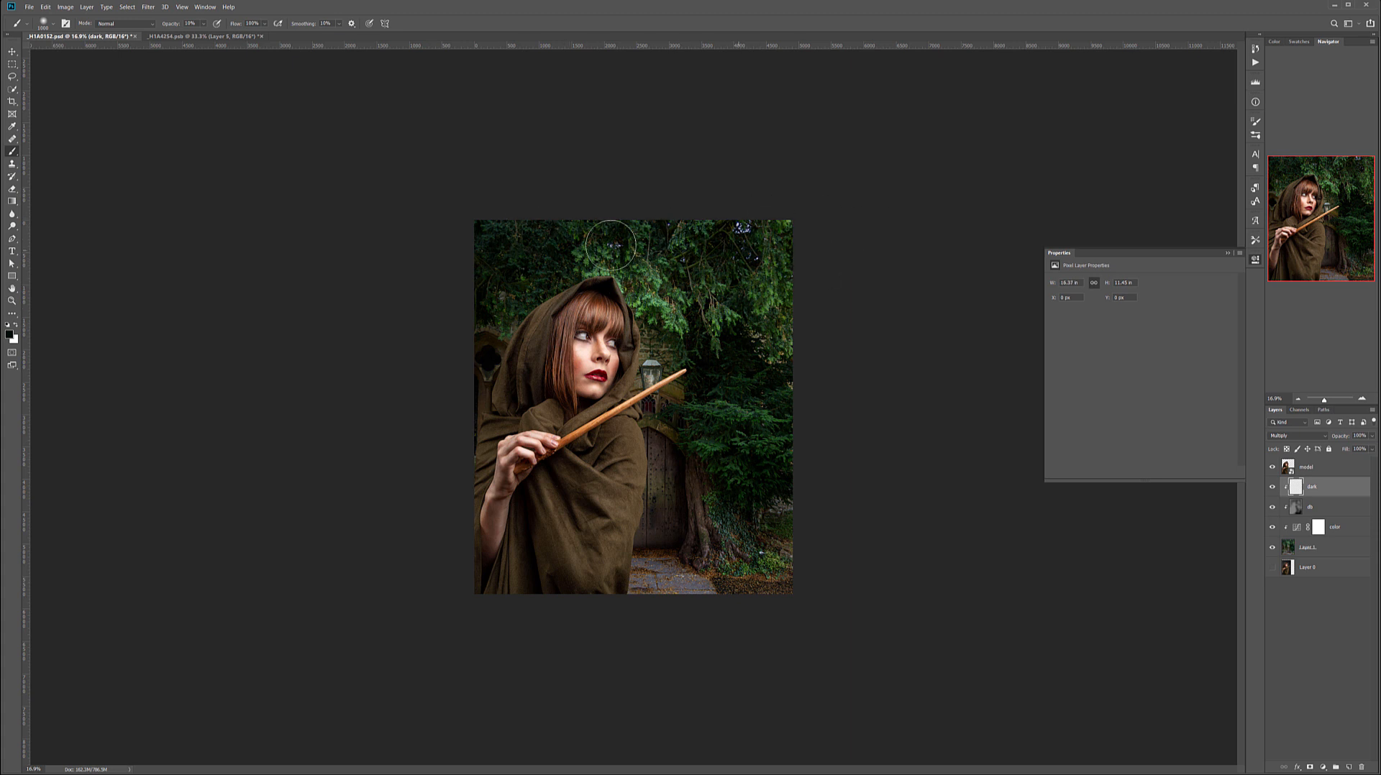
{"action": "mouse_move", "coordinate": [748, 246]}
{"action": "left_mouse_down"}
{"action": "mouse_move", "coordinate": [768, 223]}
{"action": "mouse_move", "coordinate": [762, 468]}
{"action": "mouse_move", "coordinate": [715, 456]}
{"action": "mouse_move", "coordinate": [692, 482]}
{"action": "left_mouse_up"}
{"action": "mouse_move", "coordinate": [681, 576]}
{"action": "left_mouse_down"}
{"action": "mouse_move", "coordinate": [782, 603]}
{"action": "mouse_move", "coordinate": [786, 567]}
{"action": "left_mouse_up"}
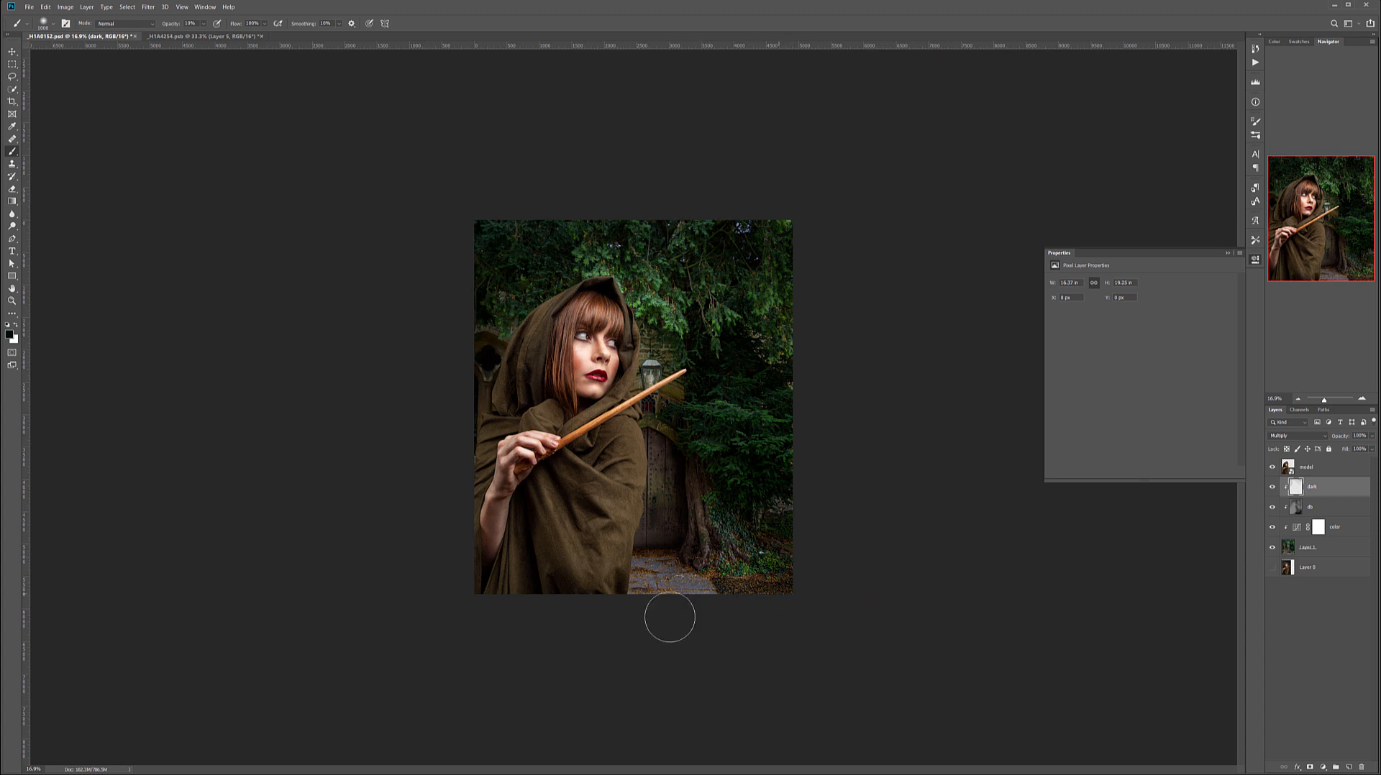
{"action": "mouse_move", "coordinate": [622, 539]}
{"action": "left_mouse_down"}
{"action": "mouse_move", "coordinate": [638, 583]}
{"action": "mouse_move", "coordinate": [616, 600]}
{"action": "mouse_move", "coordinate": [753, 611]}
{"action": "mouse_move", "coordinate": [656, 560]}
{"action": "mouse_move", "coordinate": [670, 576]}
{"action": "mouse_move", "coordinate": [658, 550]}
{"action": "mouse_move", "coordinate": [708, 576]}
{"action": "mouse_move", "coordinate": [639, 577]}
{"action": "mouse_move", "coordinate": [734, 563]}
{"action": "mouse_move", "coordinate": [701, 564]}
{"action": "mouse_move", "coordinate": [757, 518]}
{"action": "mouse_move", "coordinate": [738, 525]}
{"action": "mouse_move", "coordinate": [754, 539]}
{"action": "mouse_move", "coordinate": [712, 442]}
{"action": "mouse_move", "coordinate": [785, 562]}
{"action": "mouse_move", "coordinate": [735, 212]}
{"action": "mouse_move", "coordinate": [792, 350]}
{"action": "mouse_move", "coordinate": [797, 326]}
{"action": "mouse_move", "coordinate": [751, 416]}
{"action": "left_mouse_up"}
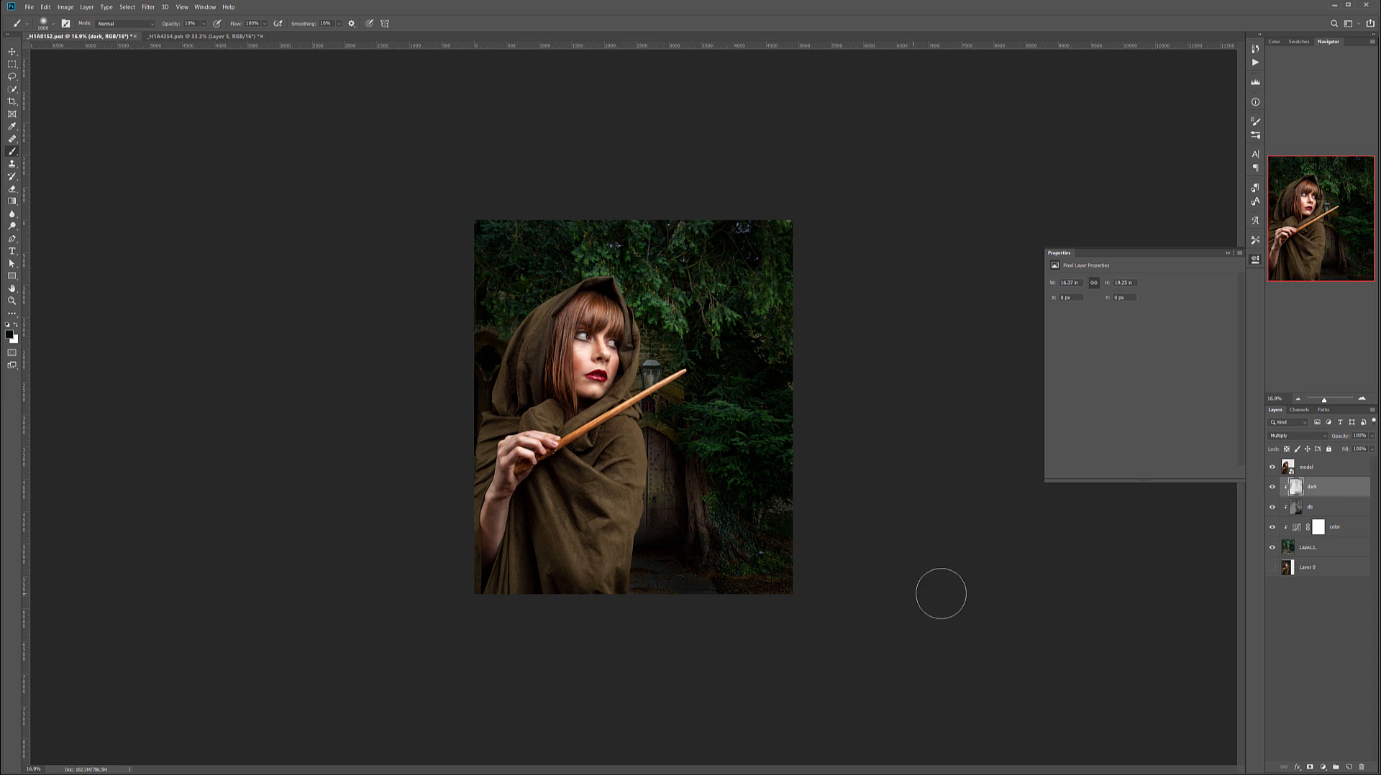
Rename the doorway image layer as back and convert it to a smart object.
{"action": "left_click", "coordinate": [1317, 551]}
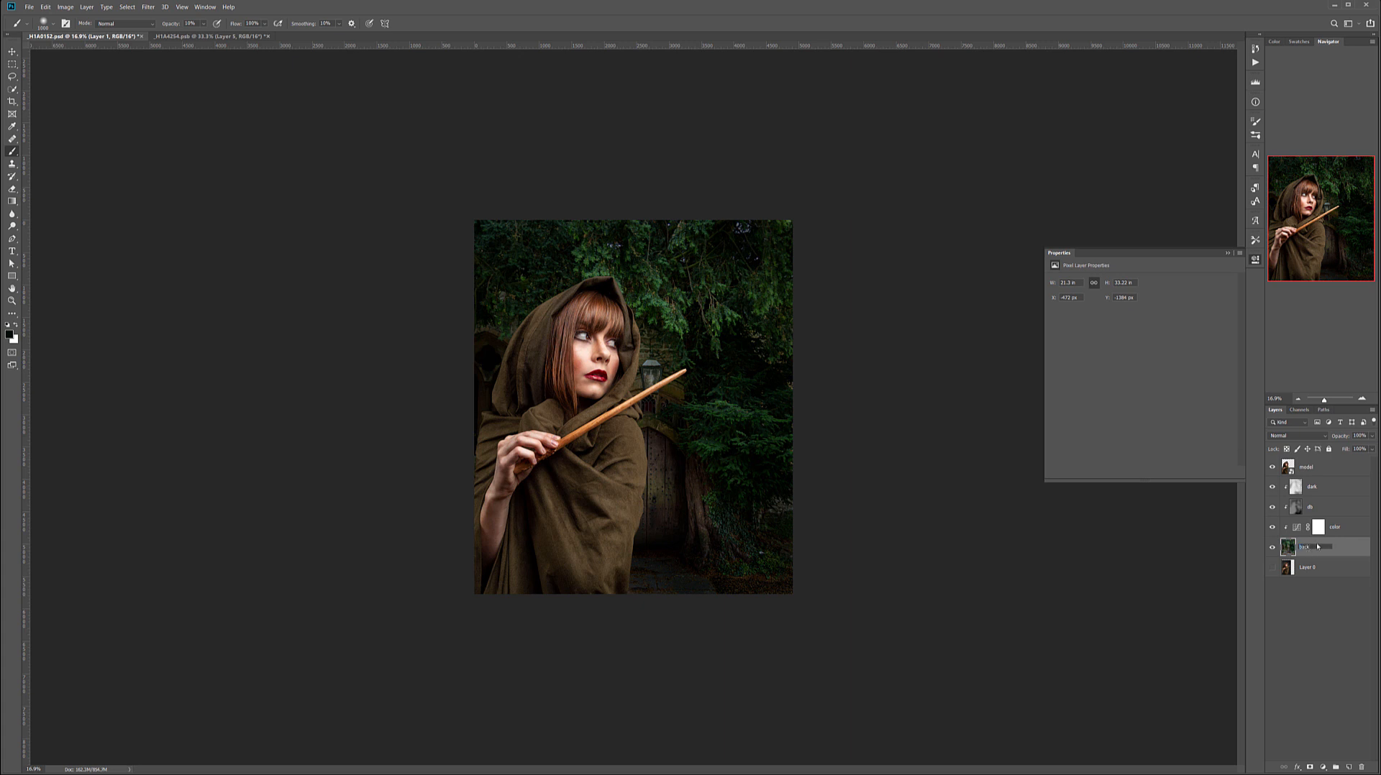
{"action": "right_click", "coordinate": [1338, 548]}
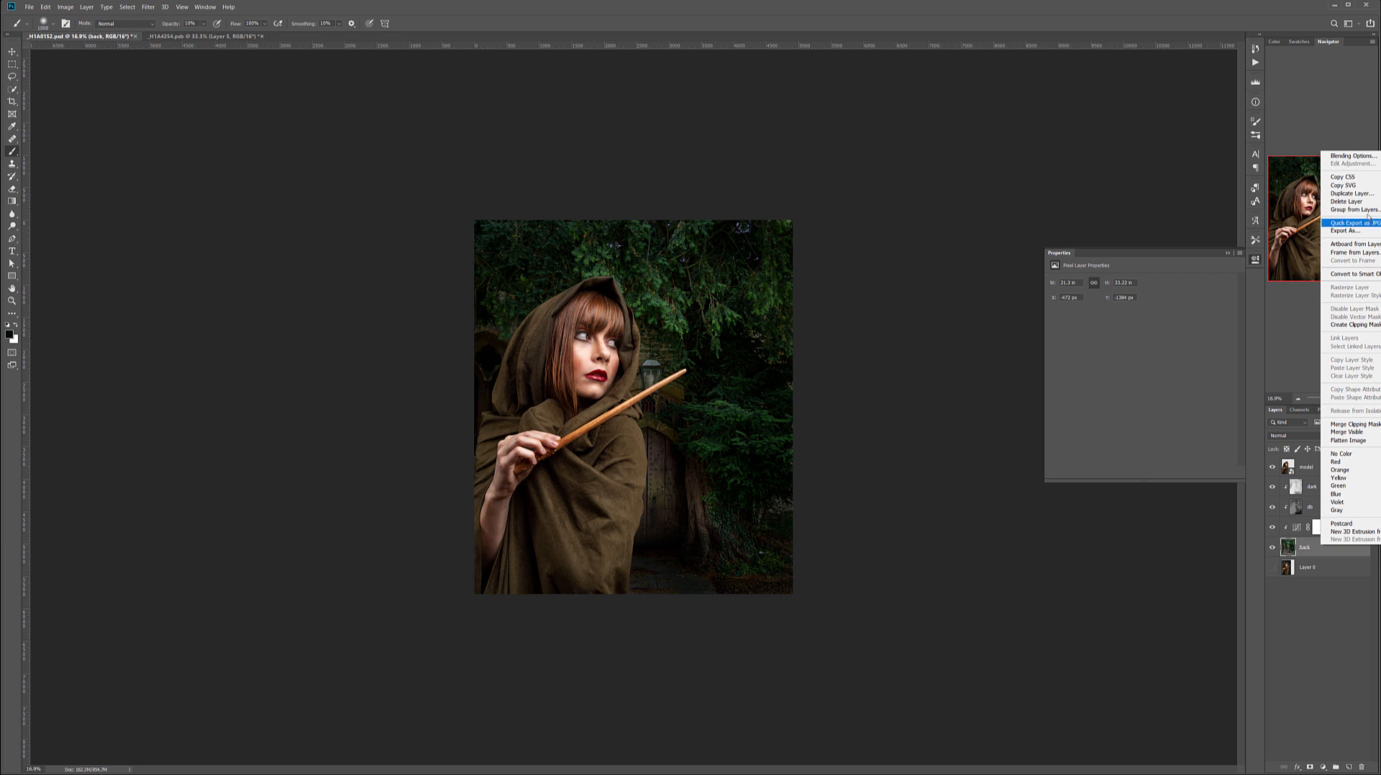
{"action": "left_click", "coordinate": [1355, 274]}
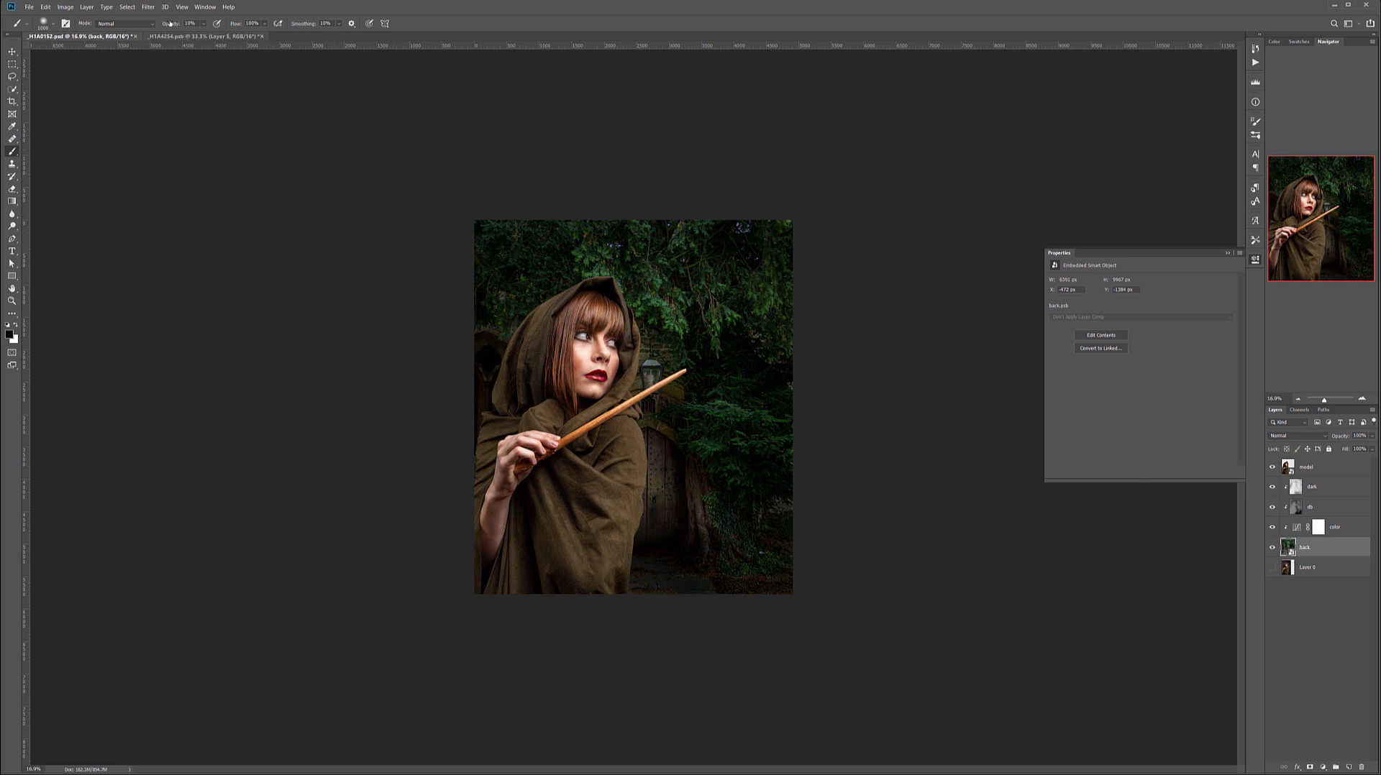
Apply a moderate Gaussian Blur to the back layer as a smart filter and compare the background with and without it.
{"action": "left_click", "coordinate": [148, 7]}
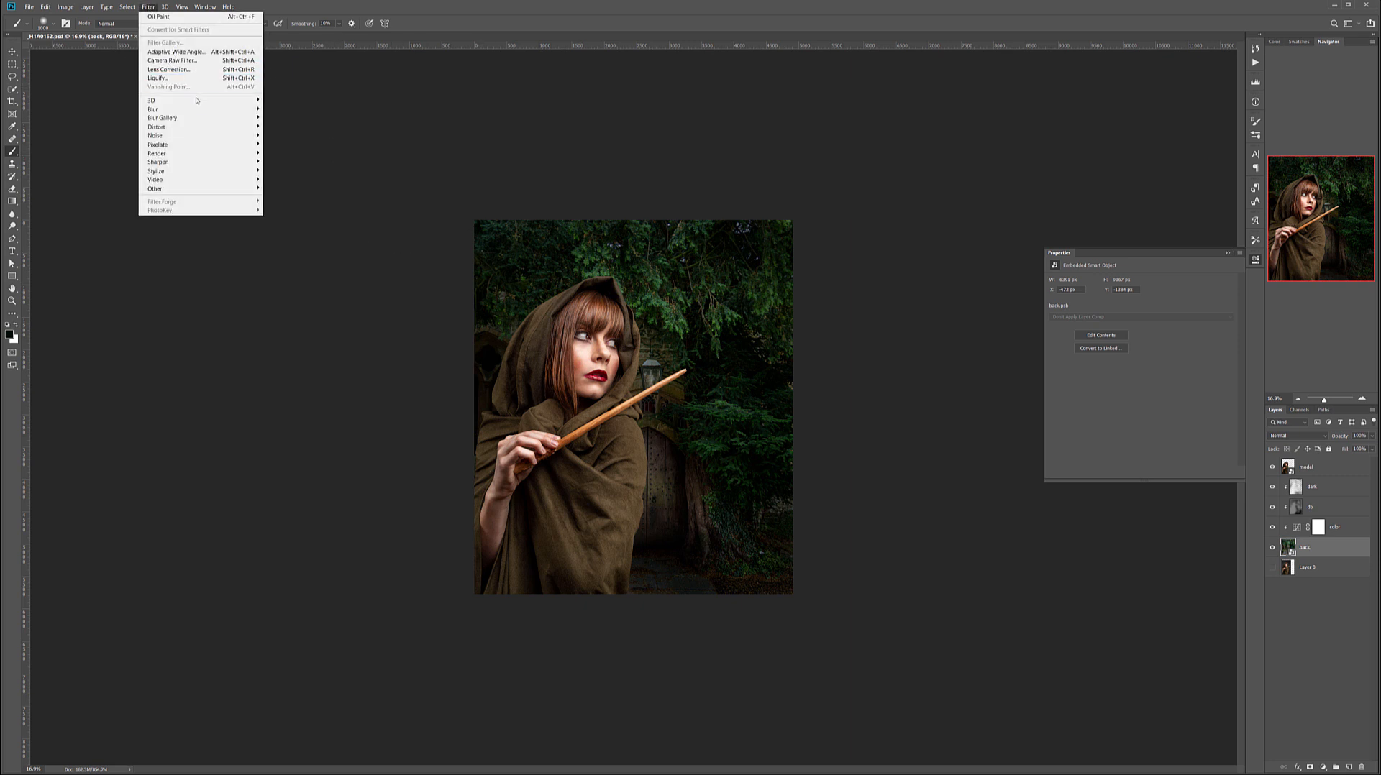
{"action": "mouse_move", "coordinate": [197, 102]}
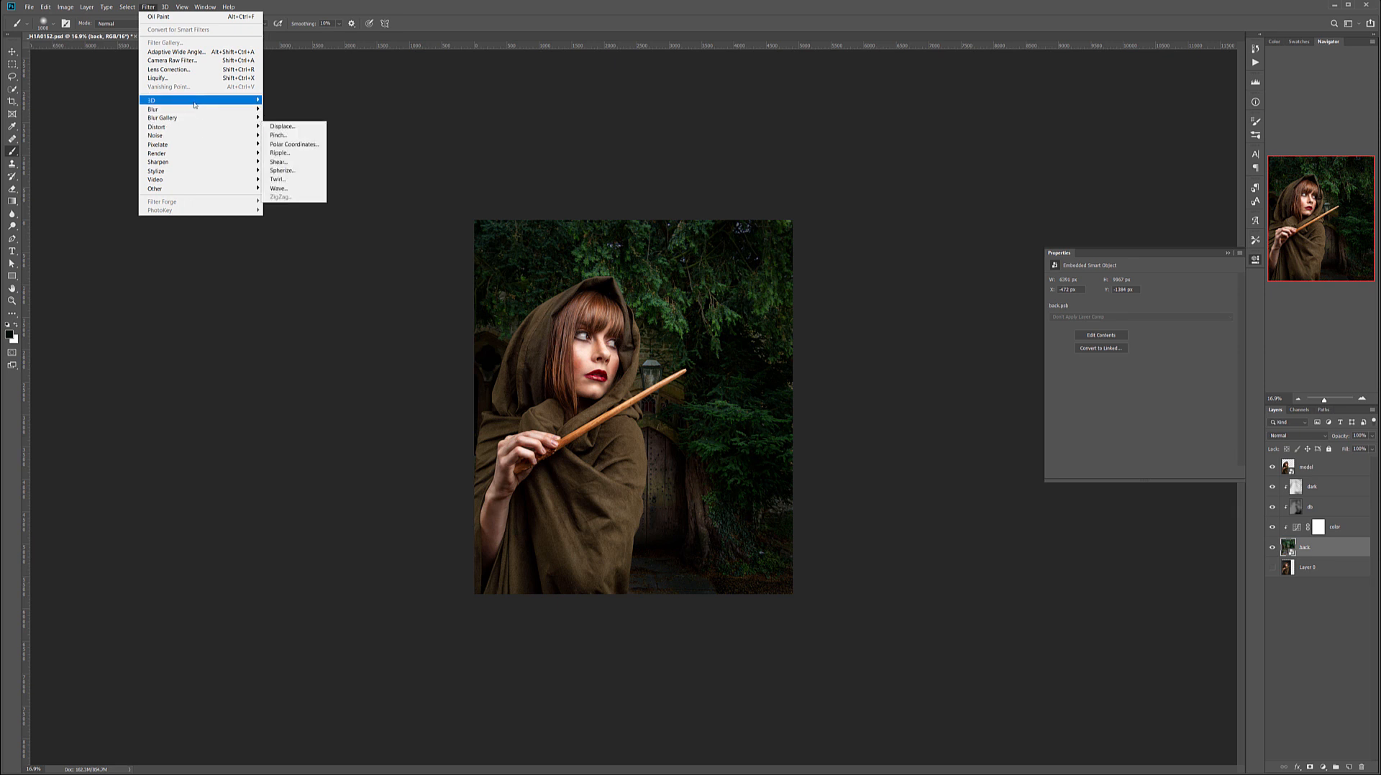
{"action": "mouse_move", "coordinate": [237, 109]}
{"action": "left_click", "coordinate": [287, 144]}
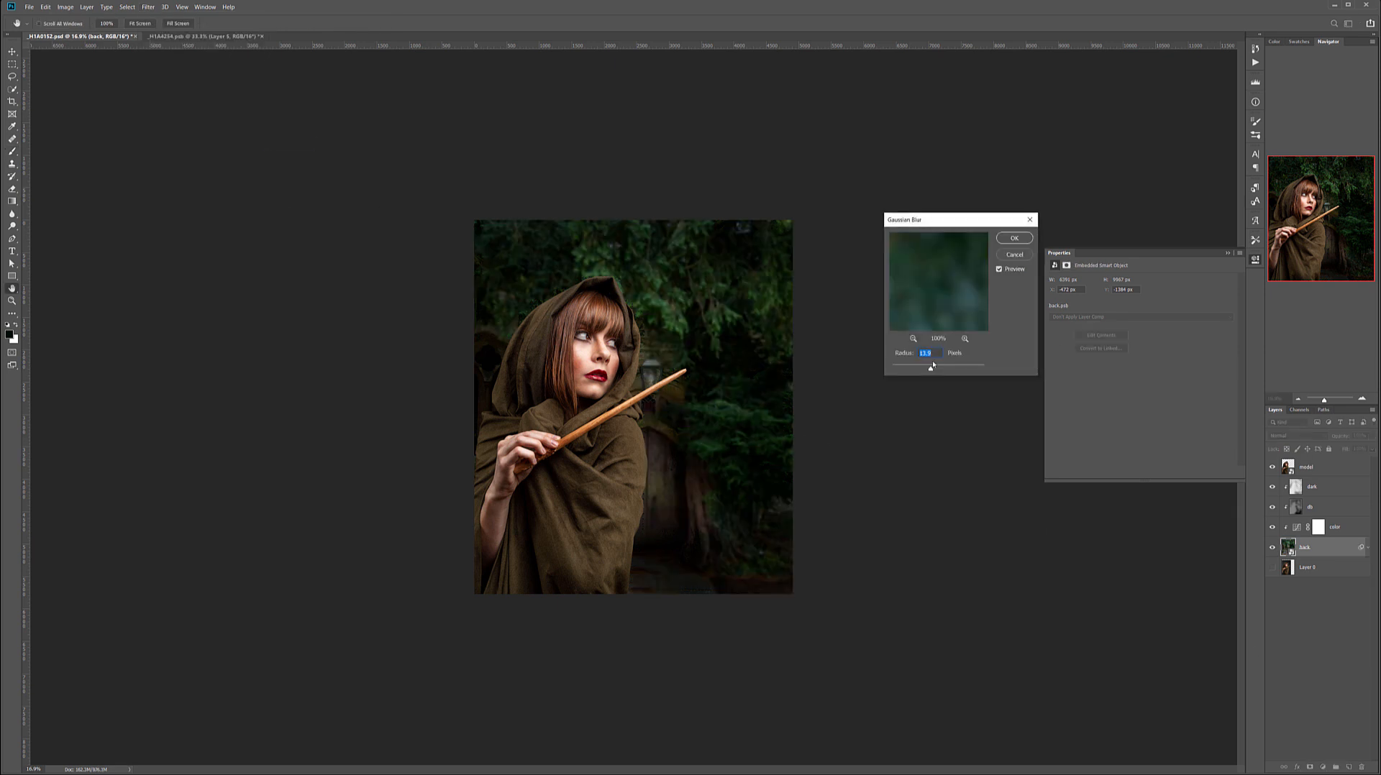
{"action": "left_click_drag", "start_coordinate": [932, 369], "coordinate": [947, 367]}
{"action": "left_click_drag", "start_coordinate": [930, 369], "coordinate": [933, 369]}
{"action": "left_click", "coordinate": [1009, 240]}
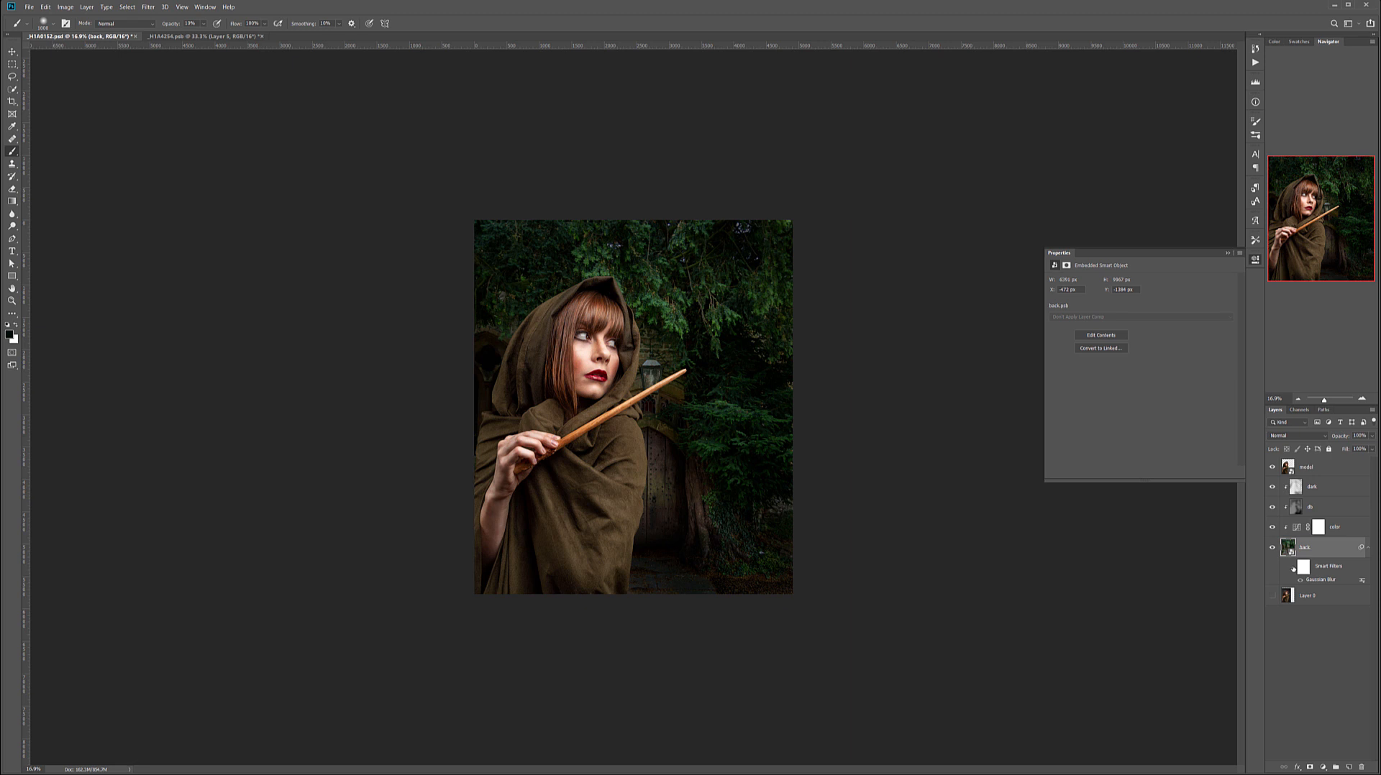
{"action": "left_click", "coordinate": [1292, 566]}
Add a 50% gray layer named gdb above the model layer and set its blend mode to Soft Light.
{"action": "left_click", "coordinate": [1348, 470]}
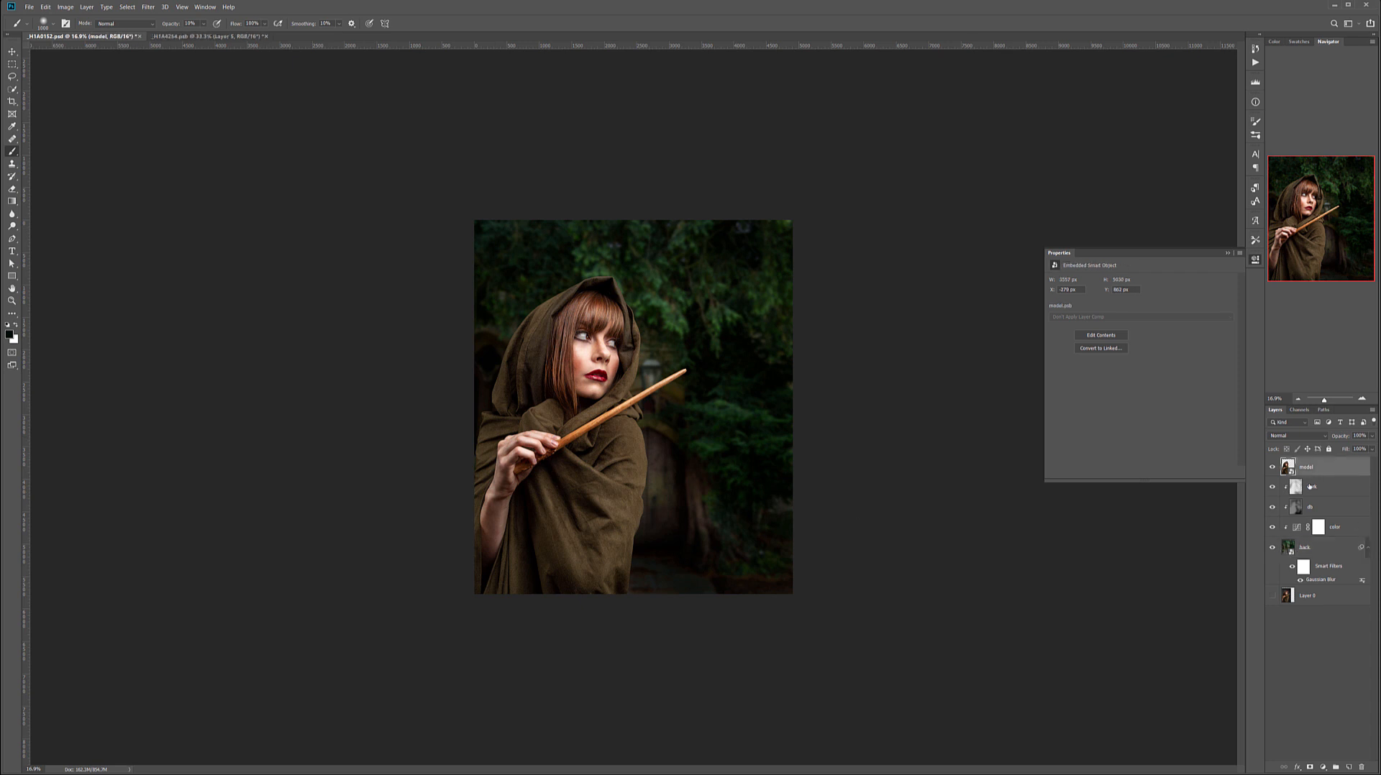
{"action": "left_click", "coordinate": [1349, 767]}
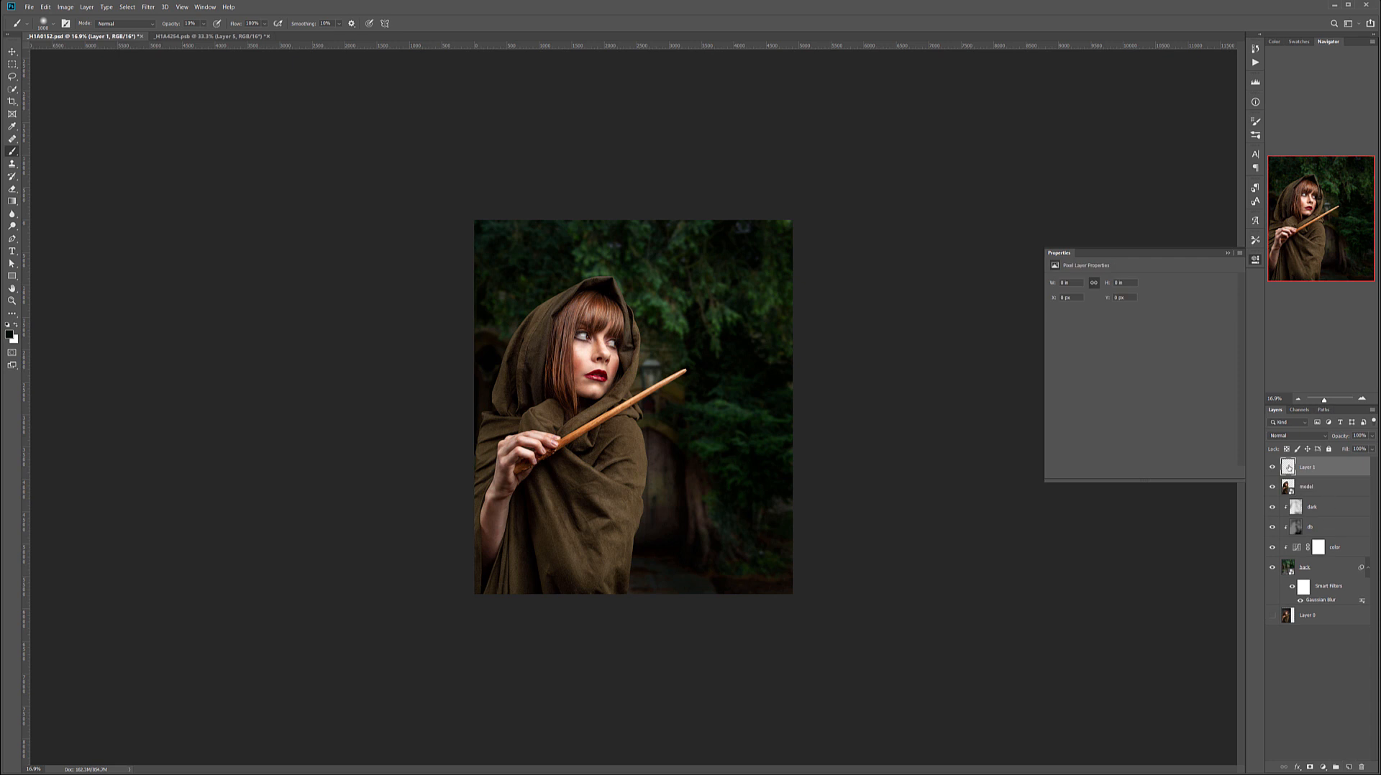
{"action": "double_click", "coordinate": [1299, 467]}
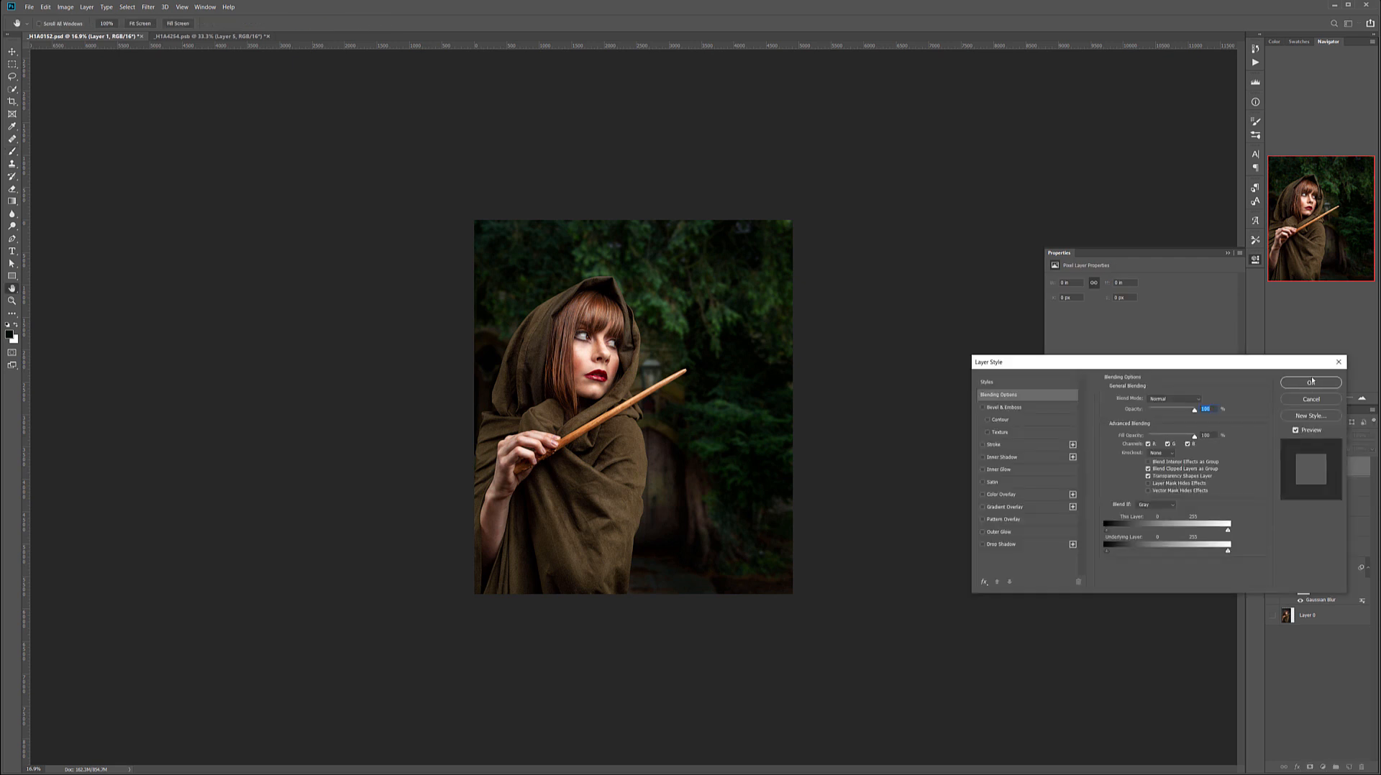
{"action": "left_click", "coordinate": [1312, 400]}
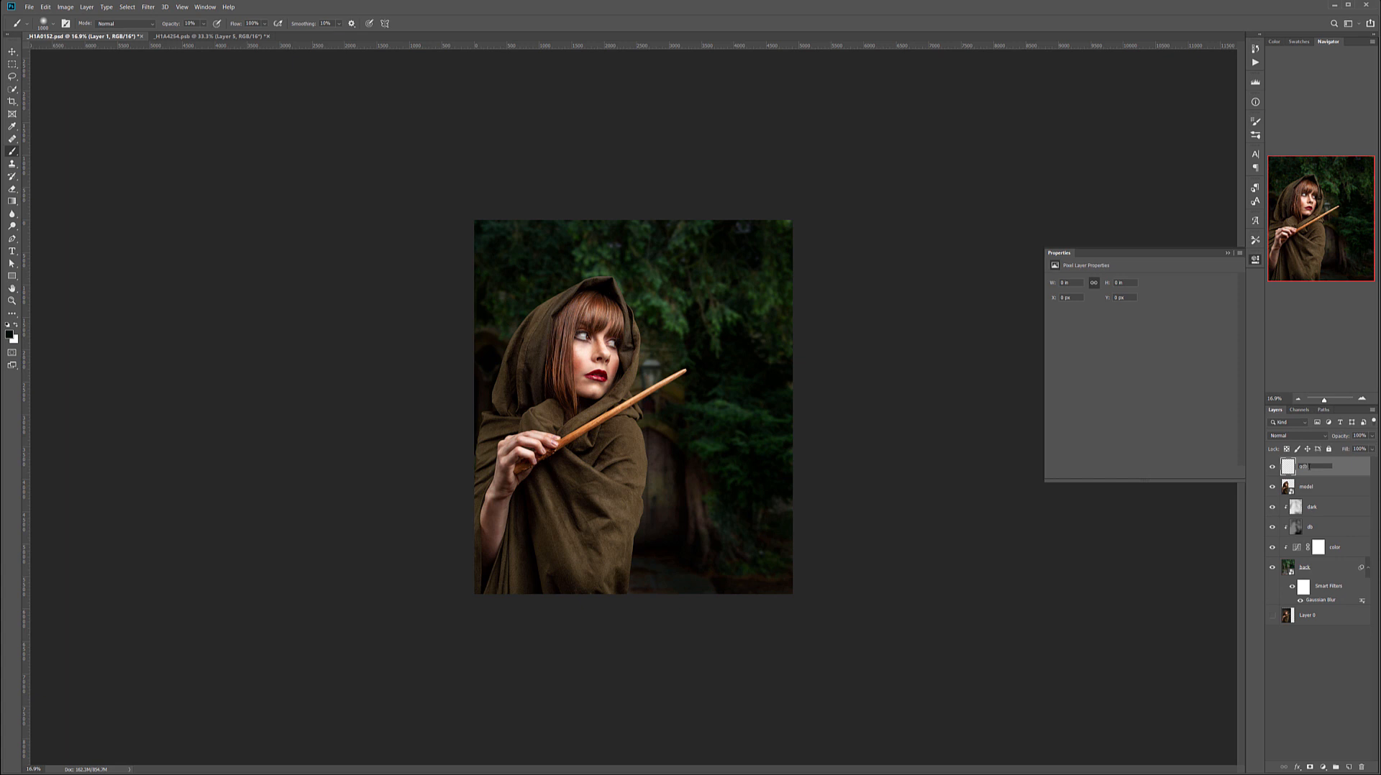
{"action": "key", "text": "shift+F5"}
{"action": "key", "text": "Return"}
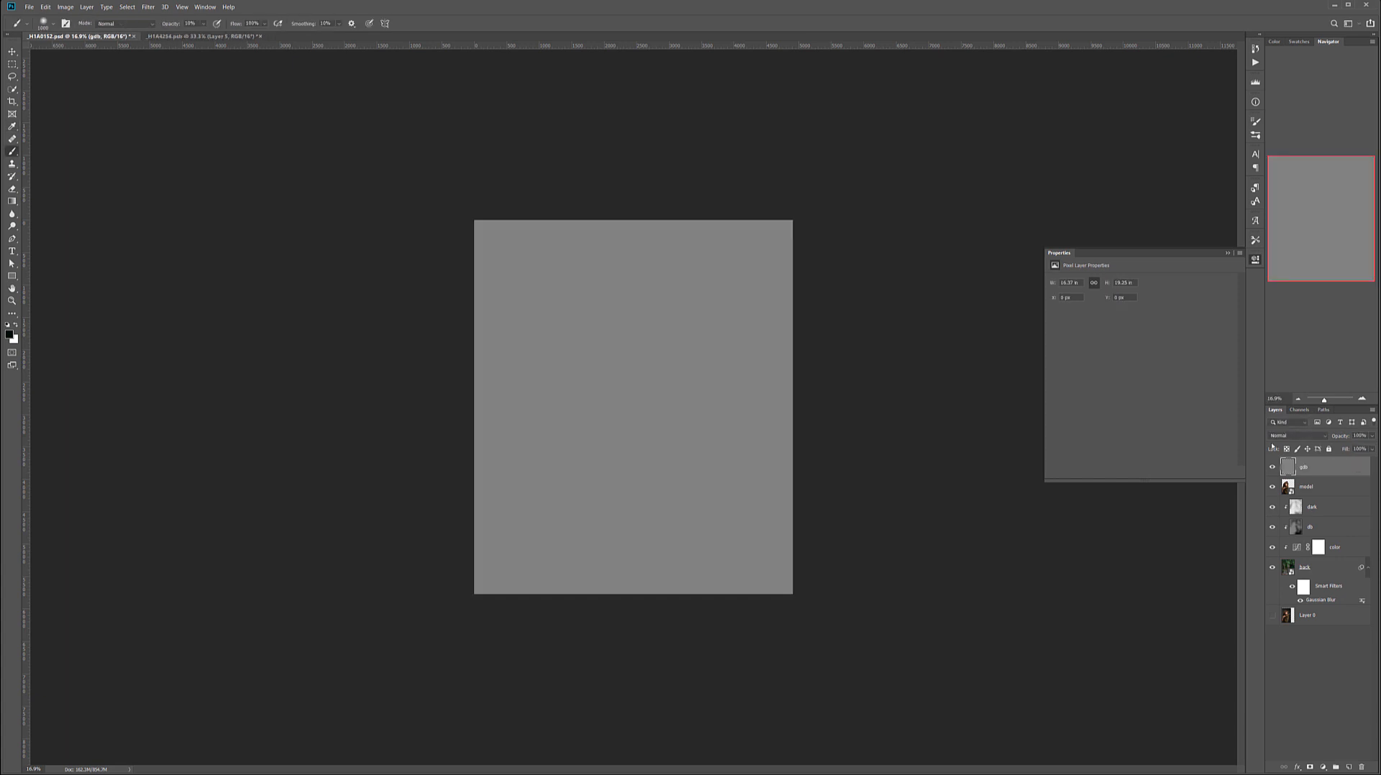
{"action": "left_click", "coordinate": [1293, 437]}
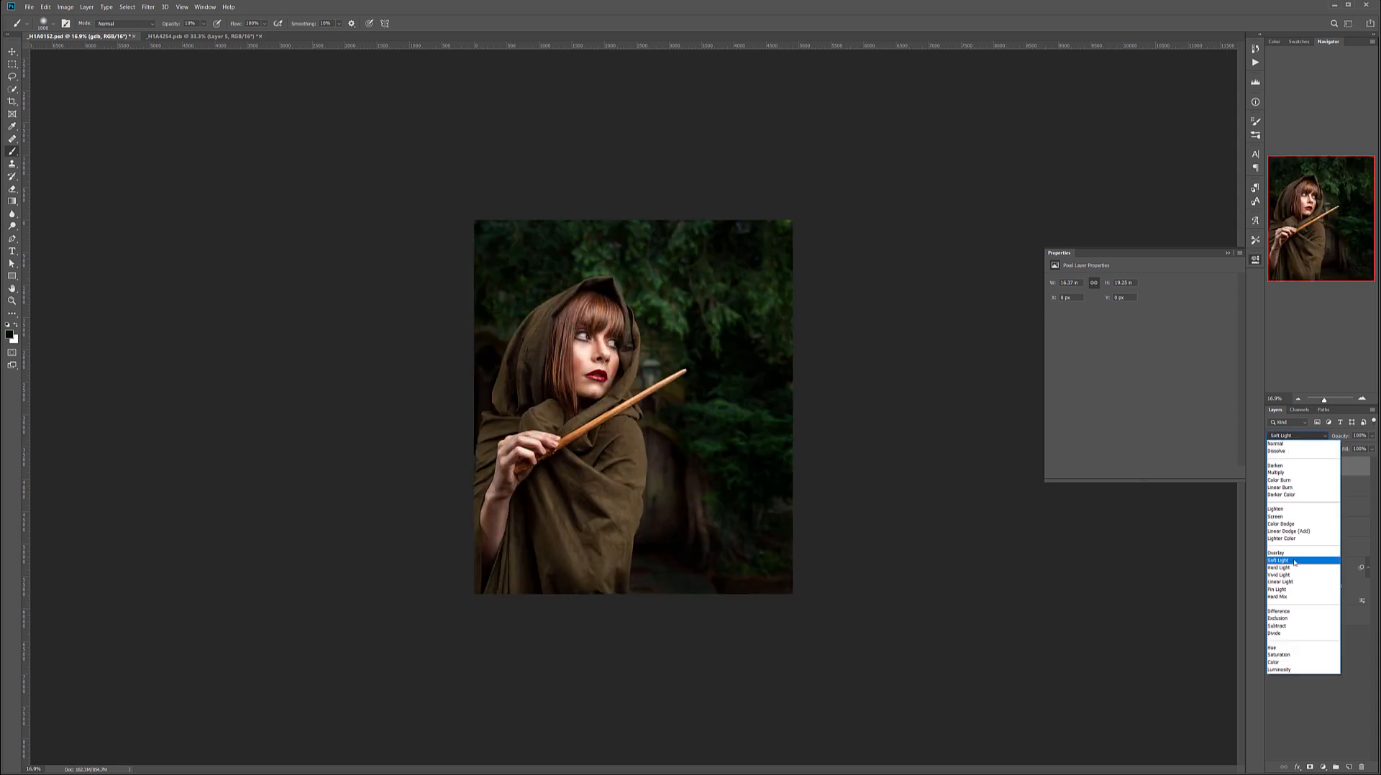
{"action": "left_click", "coordinate": [1295, 565]}
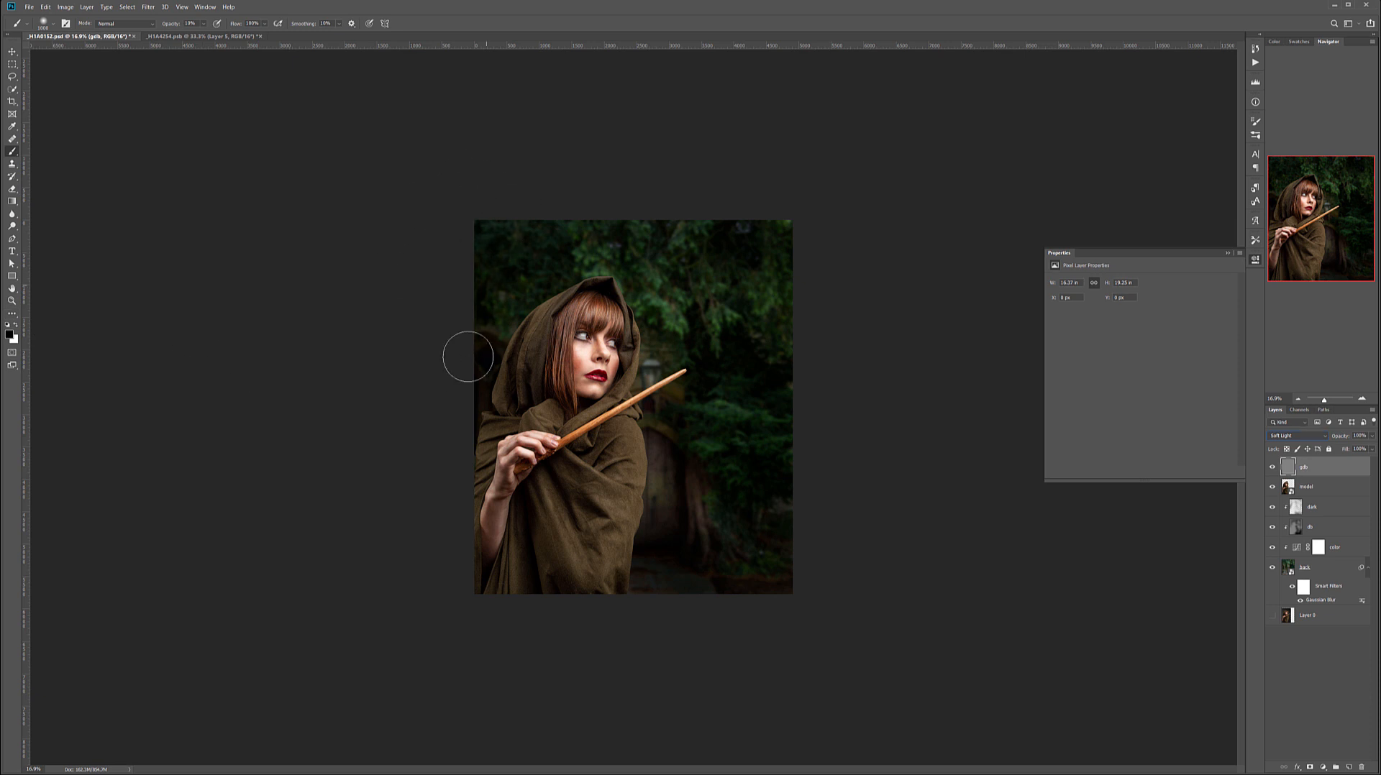
Darken the lower cloak, the arm and the image's outer edges on the gdb layer with an enlarged soft black brush.
{"action": "mouse_move", "coordinate": [510, 610]}
{"action": "left_mouse_down"}
{"action": "mouse_move", "coordinate": [480, 472]}
{"action": "mouse_move", "coordinate": [543, 641]}
{"action": "mouse_move", "coordinate": [526, 518]}
{"action": "mouse_move", "coordinate": [599, 570]}
{"action": "left_mouse_up"}
{"action": "key", "text": "bracketright"}
{"action": "key", "text": "bracketright"}
{"action": "key", "text": "bracketright"}
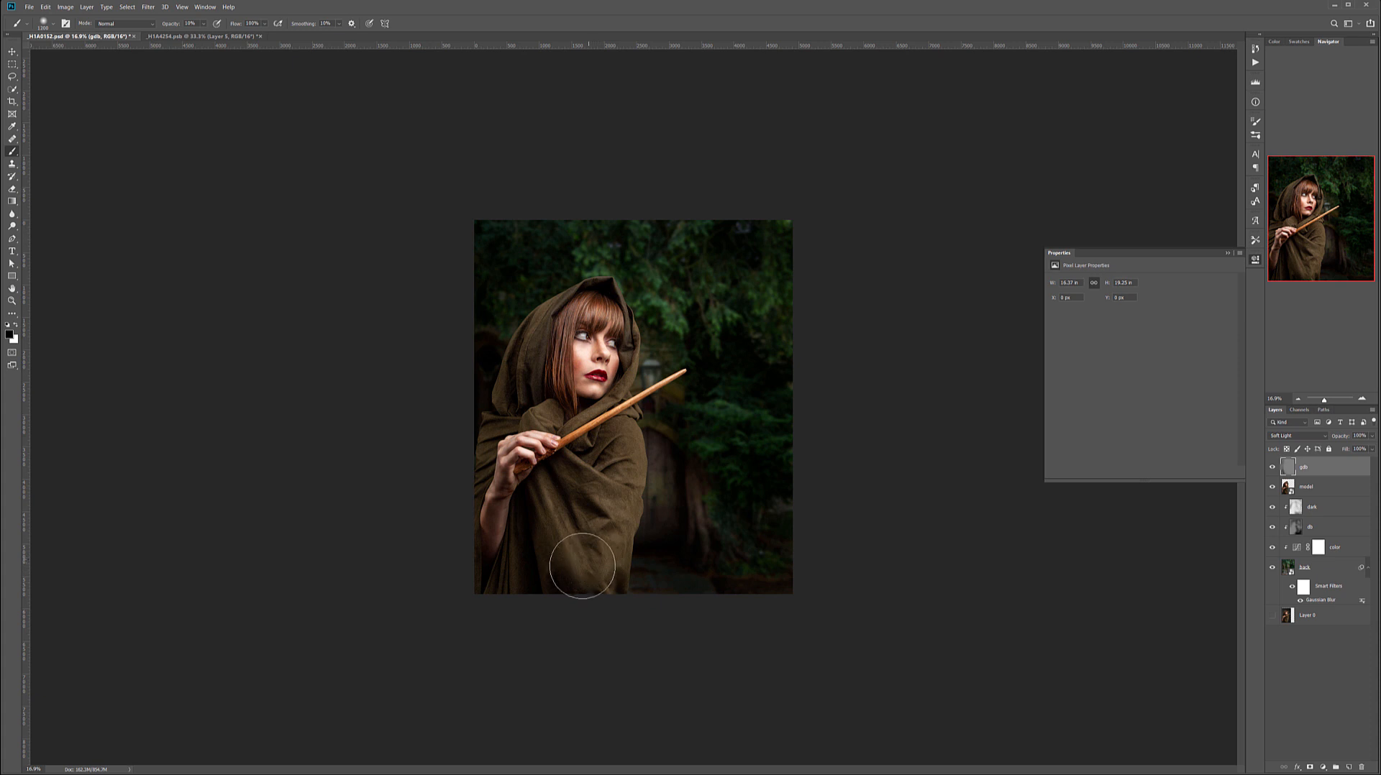
{"action": "mouse_move", "coordinate": [442, 466]}
{"action": "left_mouse_down"}
{"action": "mouse_move", "coordinate": [496, 525]}
{"action": "mouse_move", "coordinate": [491, 493]}
{"action": "mouse_move", "coordinate": [528, 570]}
{"action": "mouse_move", "coordinate": [488, 499]}
{"action": "mouse_move", "coordinate": [476, 428]}
{"action": "mouse_move", "coordinate": [603, 563]}
{"action": "mouse_move", "coordinate": [706, 577]}
{"action": "mouse_move", "coordinate": [770, 560]}
{"action": "mouse_move", "coordinate": [777, 529]}
{"action": "mouse_move", "coordinate": [695, 567]}
{"action": "mouse_move", "coordinate": [469, 564]}
{"action": "mouse_move", "coordinate": [589, 585]}
{"action": "left_mouse_up"}
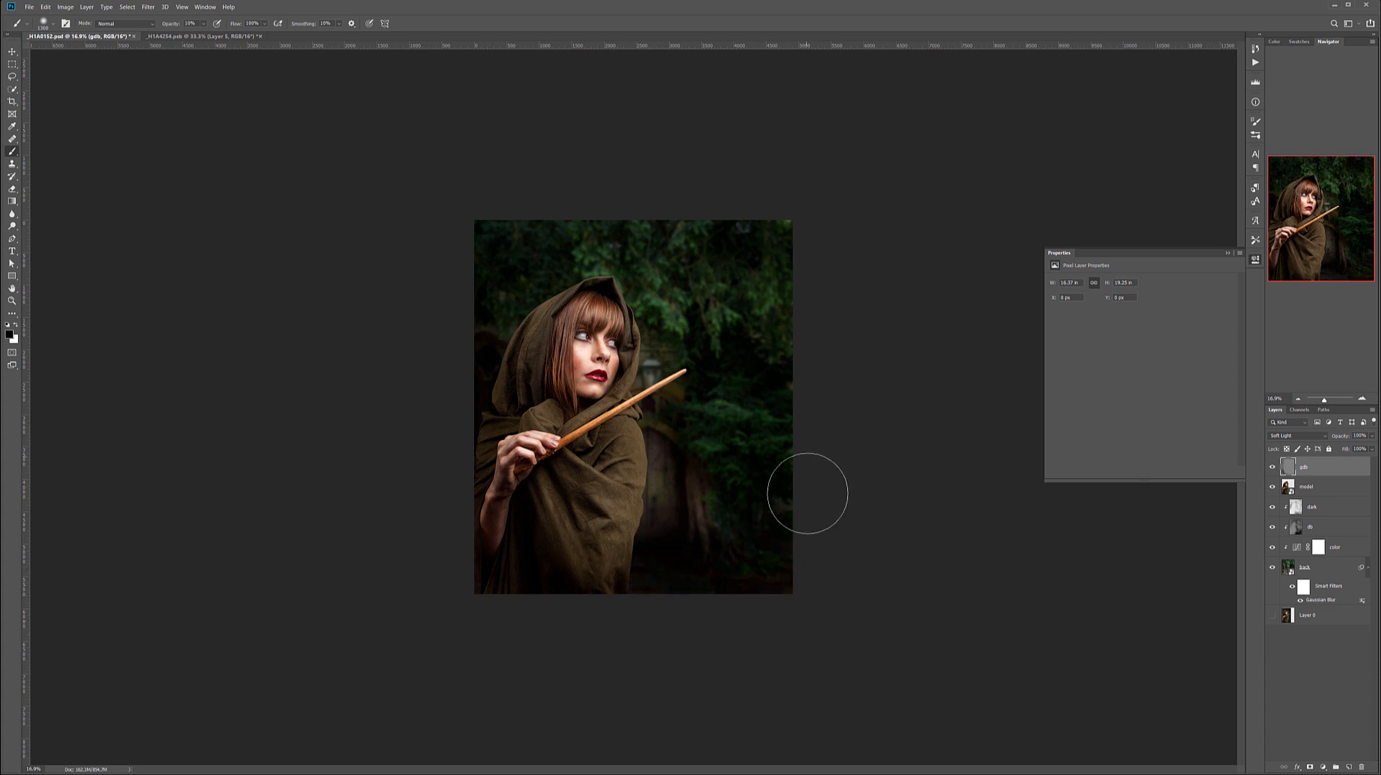
{"action": "mouse_move", "coordinate": [517, 256]}
{"action": "left_mouse_down"}
{"action": "mouse_move", "coordinate": [530, 240]}
{"action": "mouse_move", "coordinate": [824, 249]}
{"action": "mouse_move", "coordinate": [782, 272]}
{"action": "mouse_move", "coordinate": [758, 238]}
{"action": "mouse_move", "coordinate": [593, 198]}
{"action": "mouse_move", "coordinate": [853, 376]}
{"action": "mouse_move", "coordinate": [524, 310]}
{"action": "mouse_move", "coordinate": [519, 268]}
{"action": "mouse_move", "coordinate": [486, 397]}
{"action": "mouse_move", "coordinate": [529, 328]}
{"action": "mouse_move", "coordinate": [537, 511]}
{"action": "mouse_move", "coordinate": [651, 585]}
{"action": "left_mouse_up"}
Lighten the background behind the model with white on the gdb layer, and darken the area around the doorway again with black.
{"action": "key", "text": "x"}
{"action": "mouse_move", "coordinate": [638, 333]}
{"action": "left_mouse_down"}
{"action": "mouse_move", "coordinate": [614, 421]}
{"action": "mouse_move", "coordinate": [681, 422]}
{"action": "mouse_move", "coordinate": [641, 299]}
{"action": "mouse_move", "coordinate": [619, 283]}
{"action": "mouse_move", "coordinate": [638, 365]}
{"action": "mouse_move", "coordinate": [662, 368]}
{"action": "mouse_move", "coordinate": [687, 417]}
{"action": "mouse_move", "coordinate": [603, 474]}
{"action": "mouse_move", "coordinate": [765, 459]}
{"action": "mouse_move", "coordinate": [578, 401]}
{"action": "mouse_move", "coordinate": [647, 464]}
{"action": "mouse_move", "coordinate": [688, 374]}
{"action": "mouse_move", "coordinate": [594, 309]}
{"action": "mouse_move", "coordinate": [682, 422]}
{"action": "mouse_move", "coordinate": [663, 264]}
{"action": "mouse_move", "coordinate": [684, 241]}
{"action": "mouse_move", "coordinate": [709, 323]}
{"action": "mouse_move", "coordinate": [804, 450]}
{"action": "mouse_move", "coordinate": [743, 526]}
{"action": "left_mouse_up"}
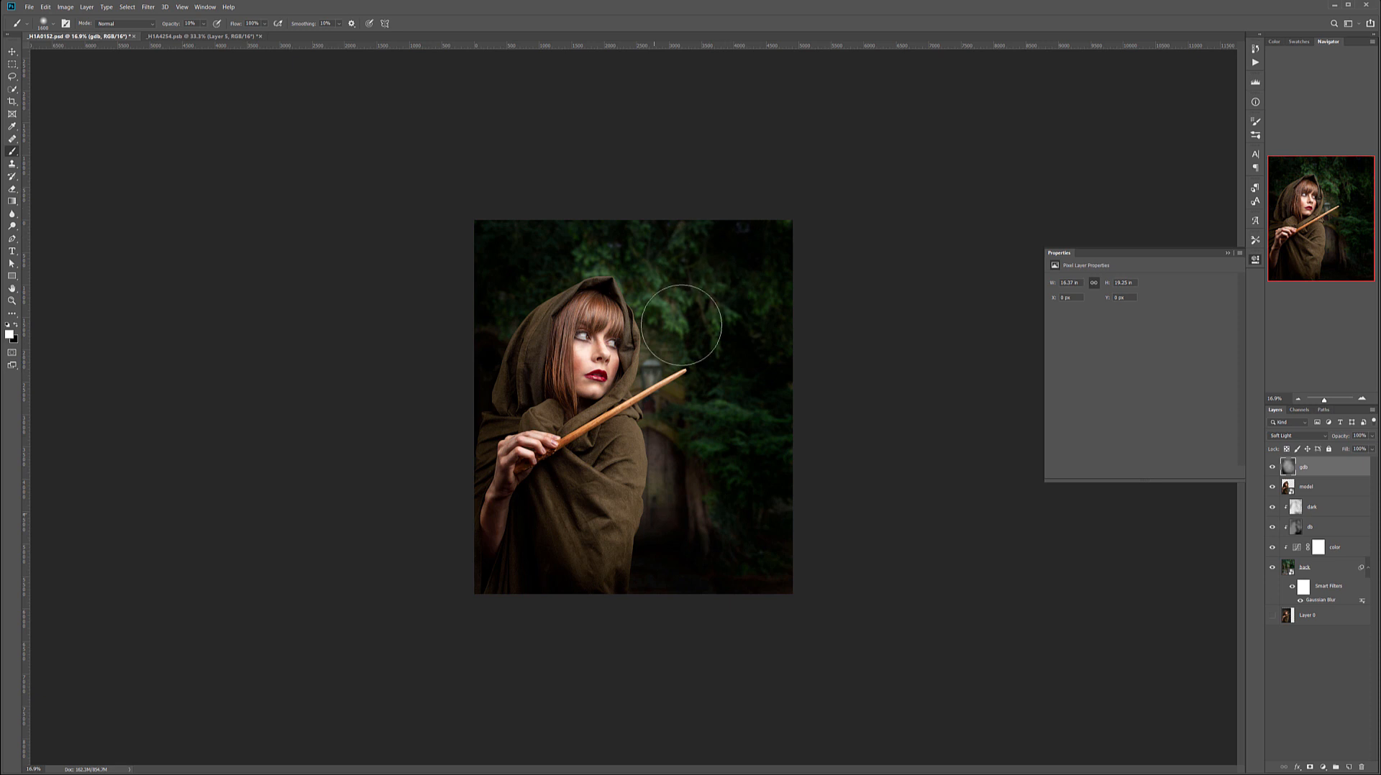
{"action": "key", "text": "x"}
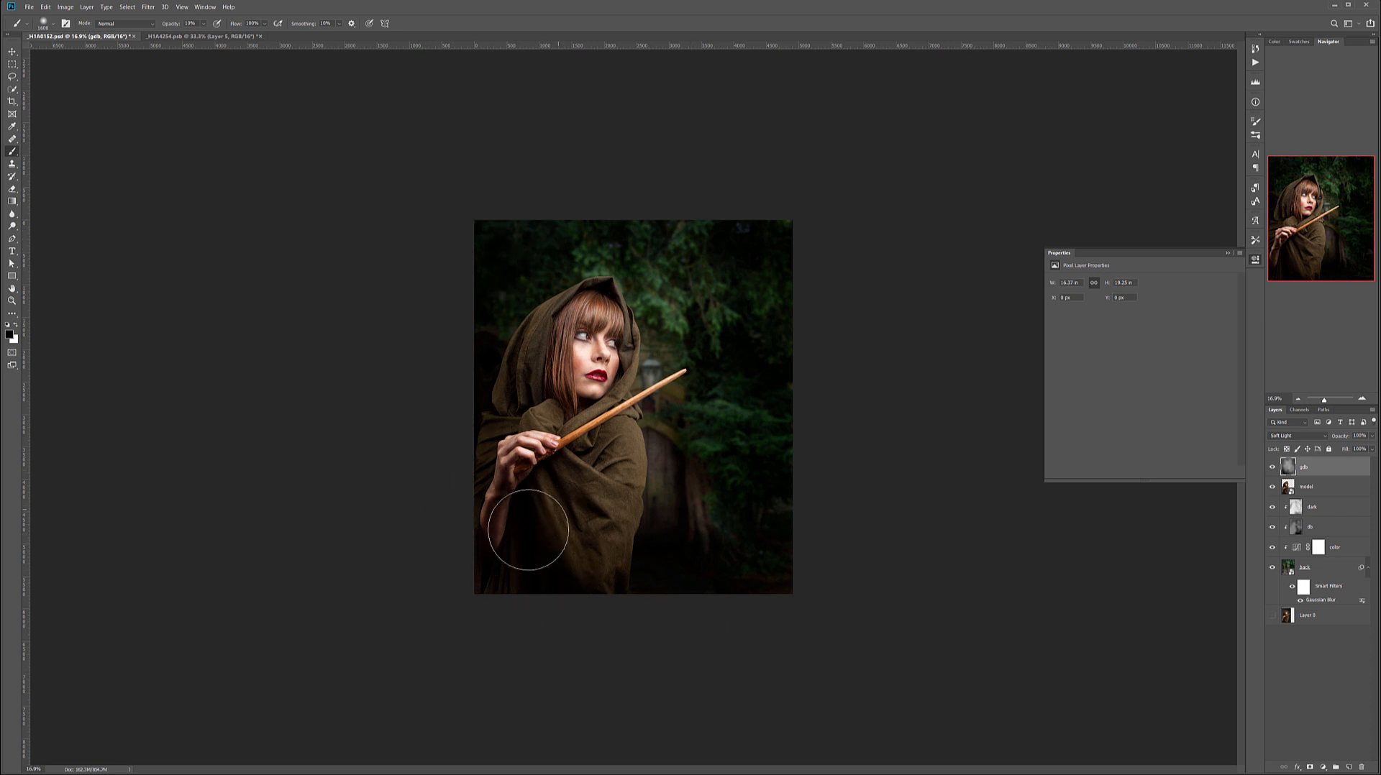
{"action": "key", "text": "x"}
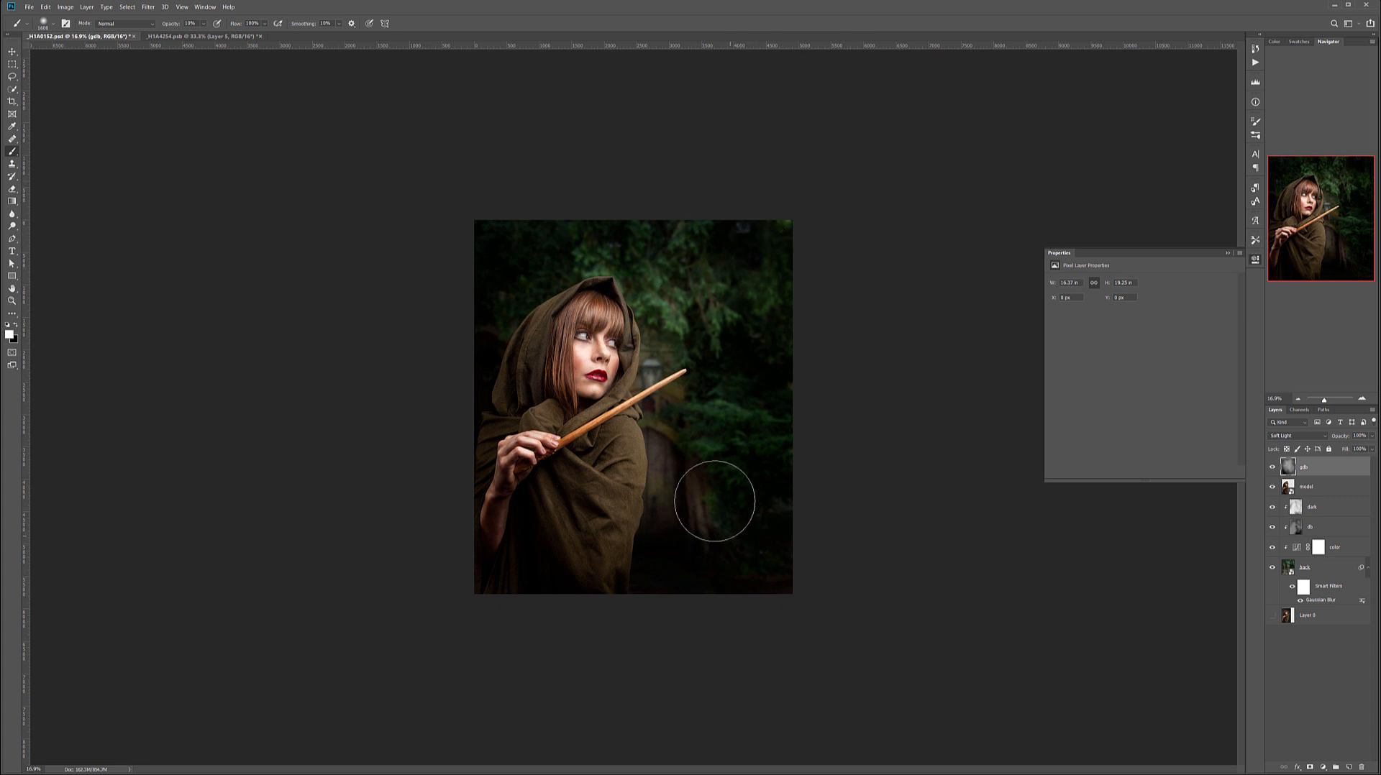
{"action": "key", "text": "x"}
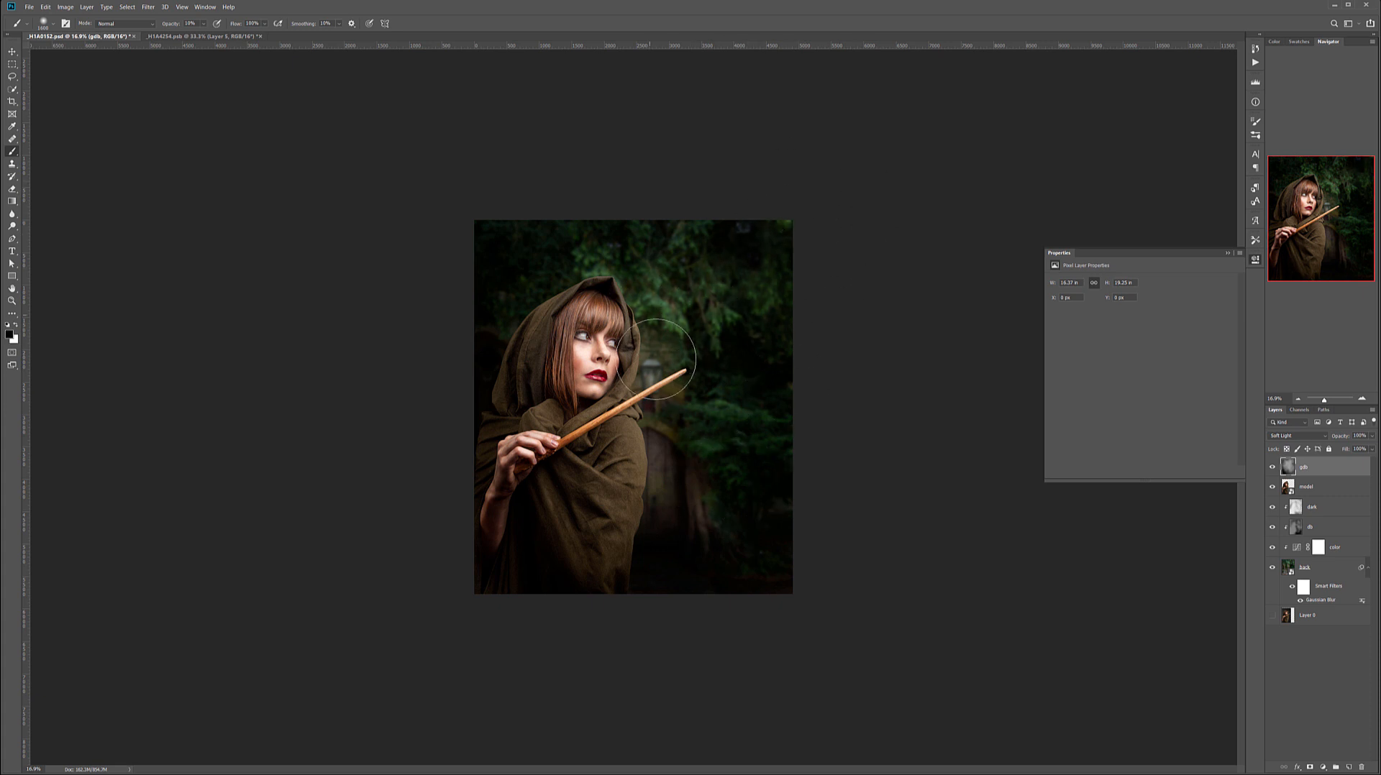
{"action": "mouse_move", "coordinate": [671, 497]}
{"action": "left_mouse_down"}
{"action": "mouse_move", "coordinate": [689, 524]}
{"action": "mouse_move", "coordinate": [642, 549]}
{"action": "left_mouse_up"}
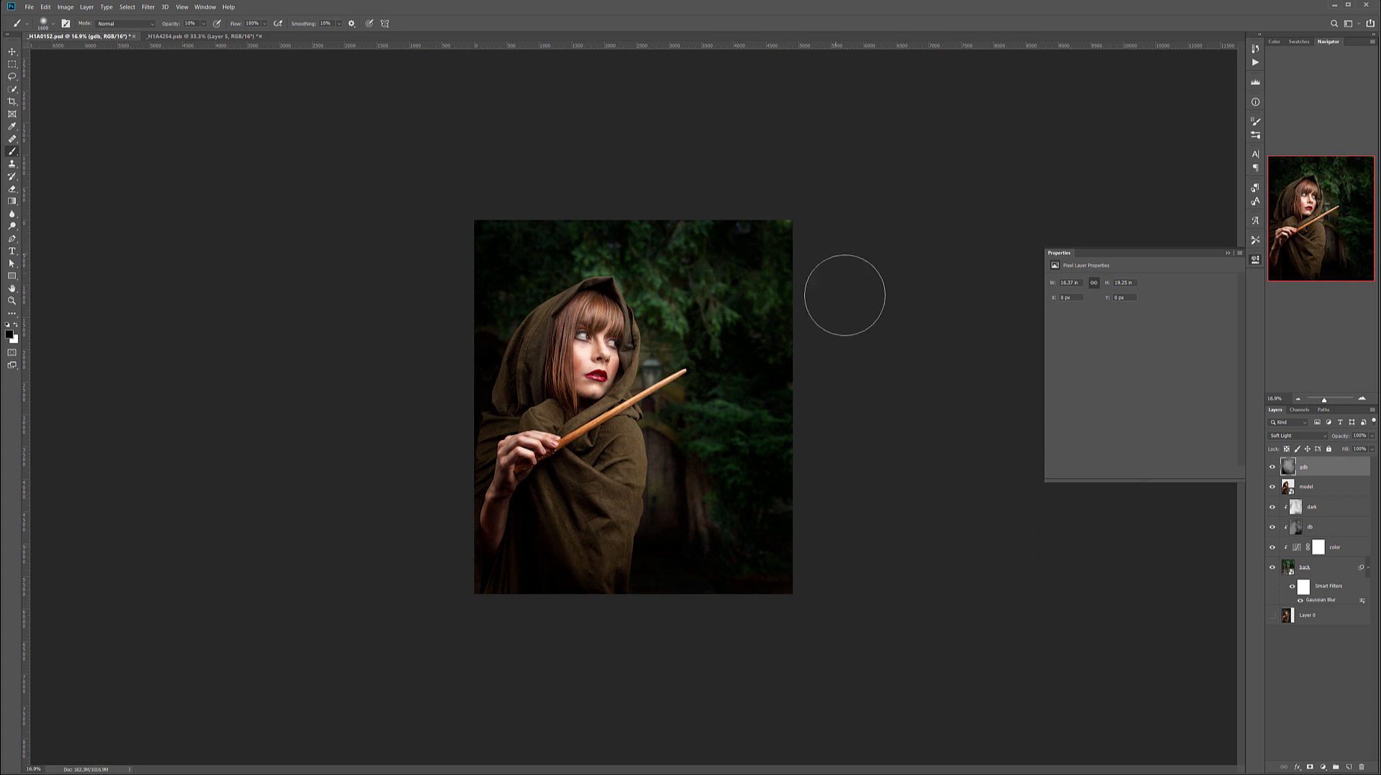
{"action": "left_click", "coordinate": [12, 51]}
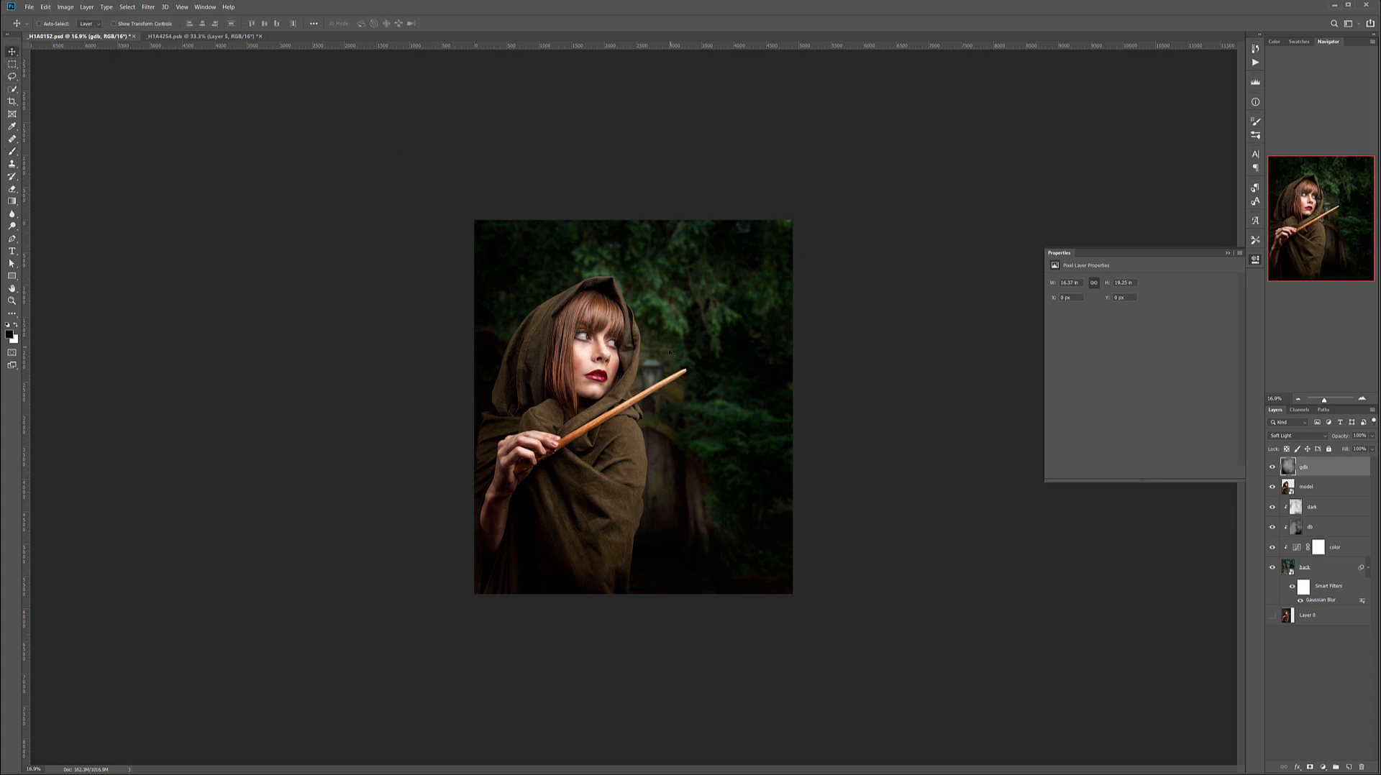
{"action": "scroll", "coordinate": [671, 350], "scroll_direction": "up", "scroll_amount": 3}
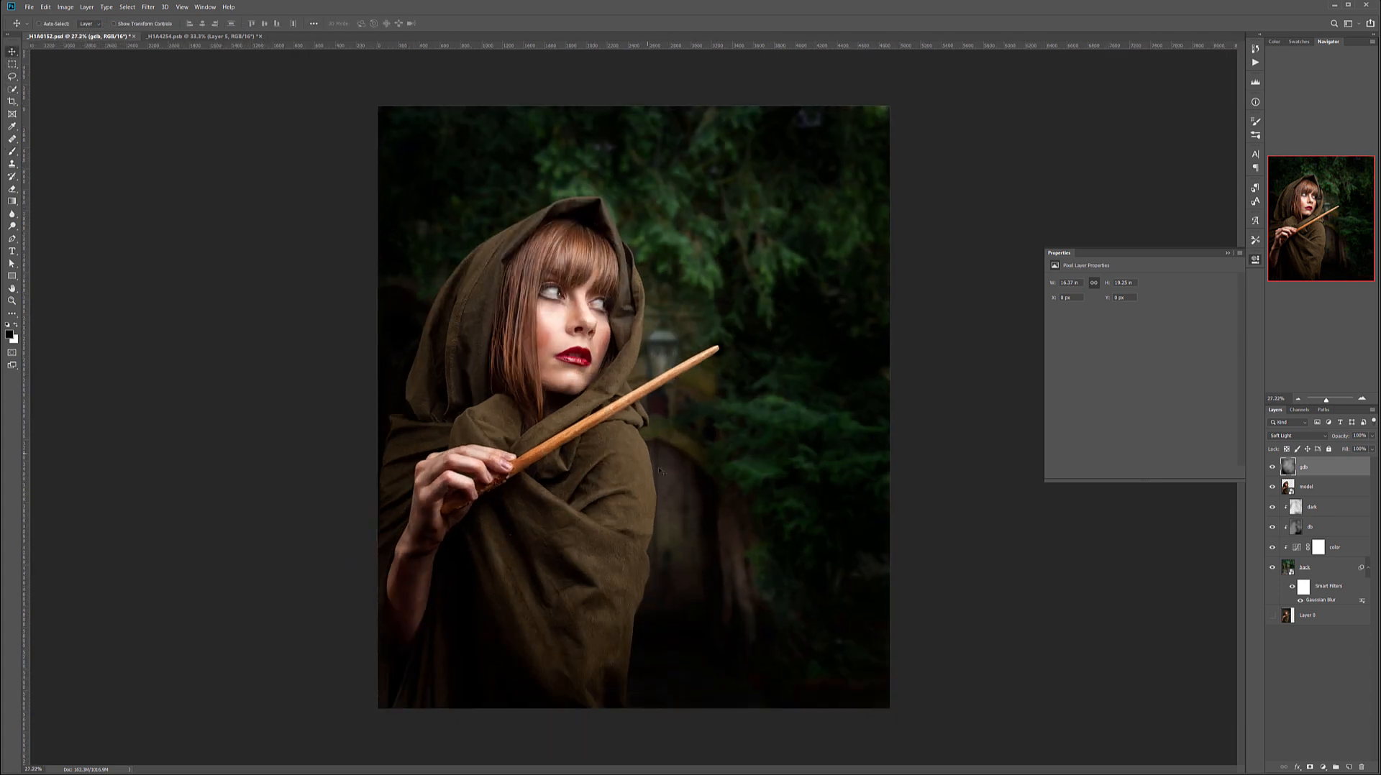
{"action": "scroll", "coordinate": [661, 530], "scroll_direction": "down", "scroll_amount": 2}
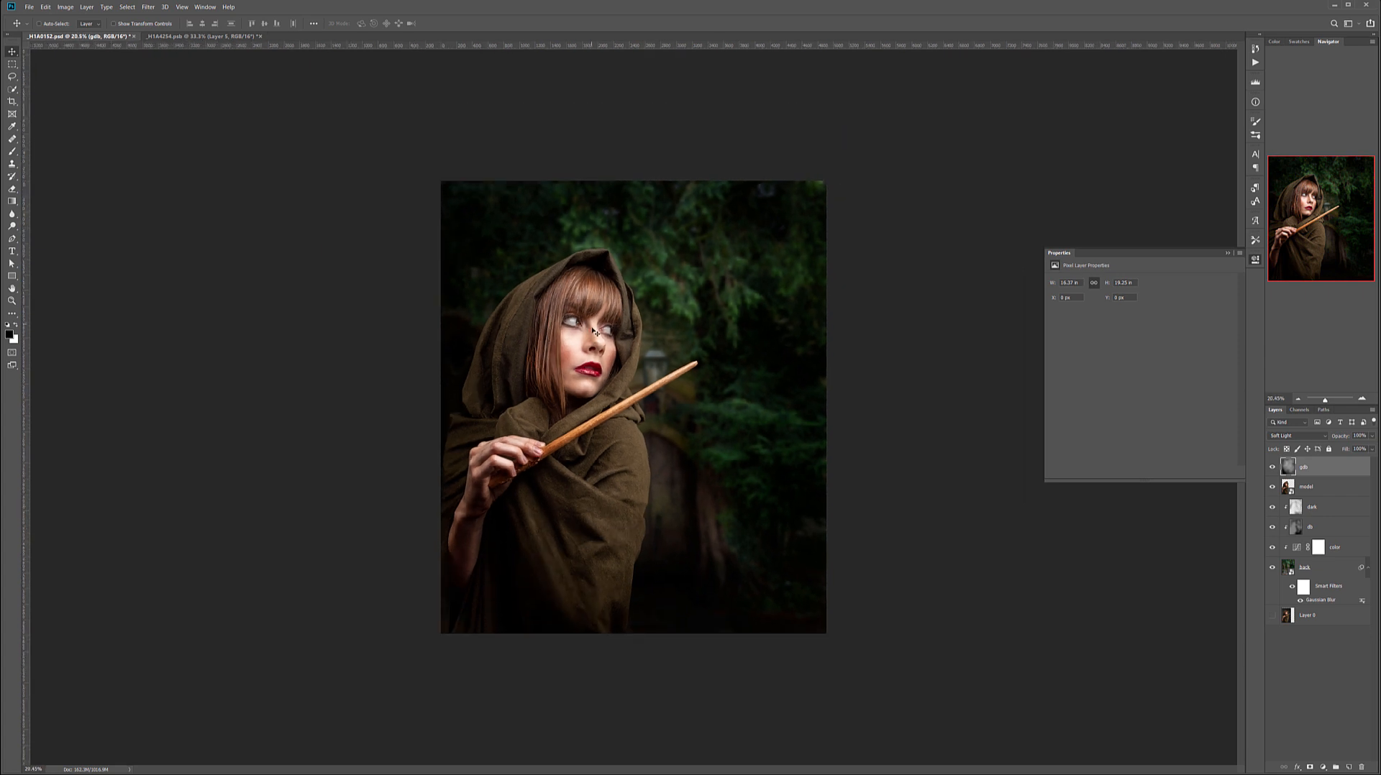
{"action": "scroll", "coordinate": [732, 469], "scroll_direction": "down", "scroll_amount": 1}
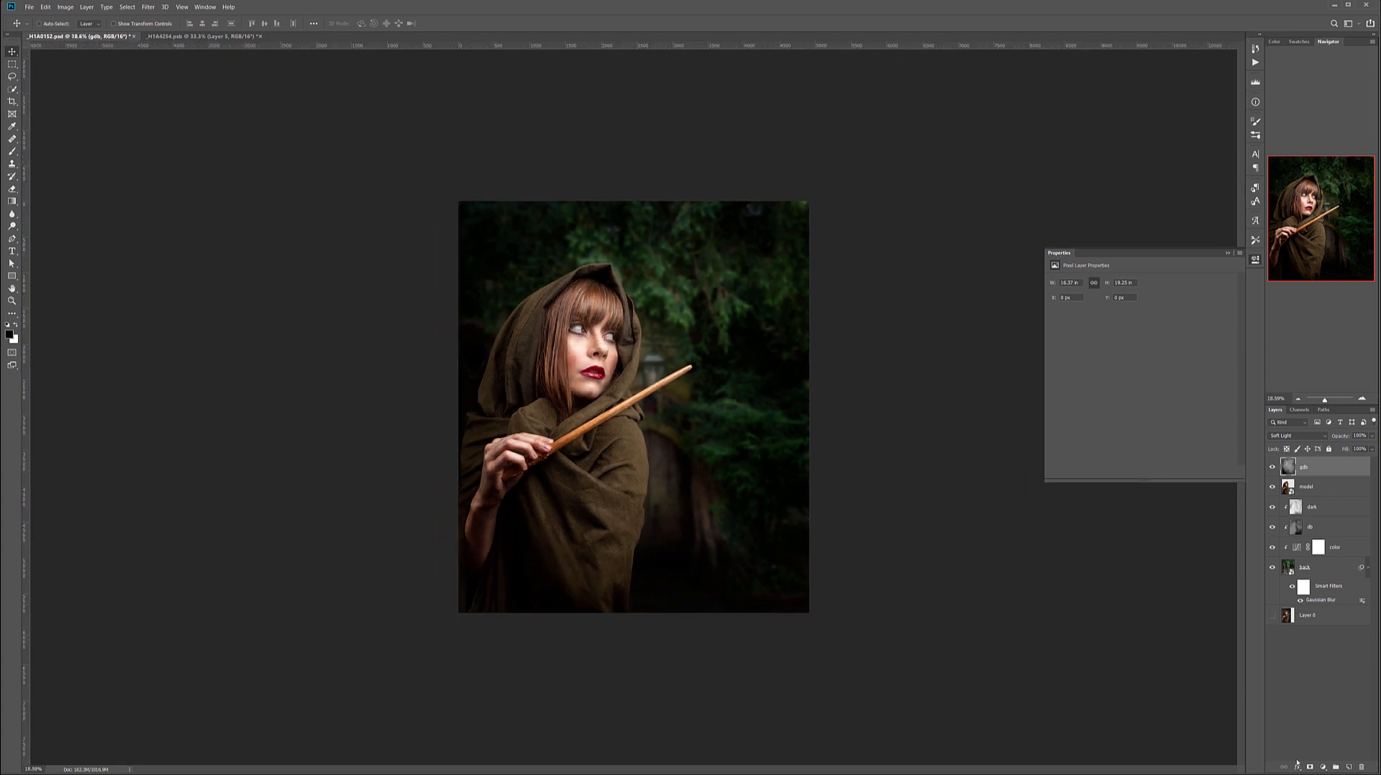
Add a Black & White adjustment on top with Reds -14, Yellows 30, Greens 118 and Cyans 83, and lower its opacity to about 15%.
{"action": "left_click", "coordinate": [1322, 766]}
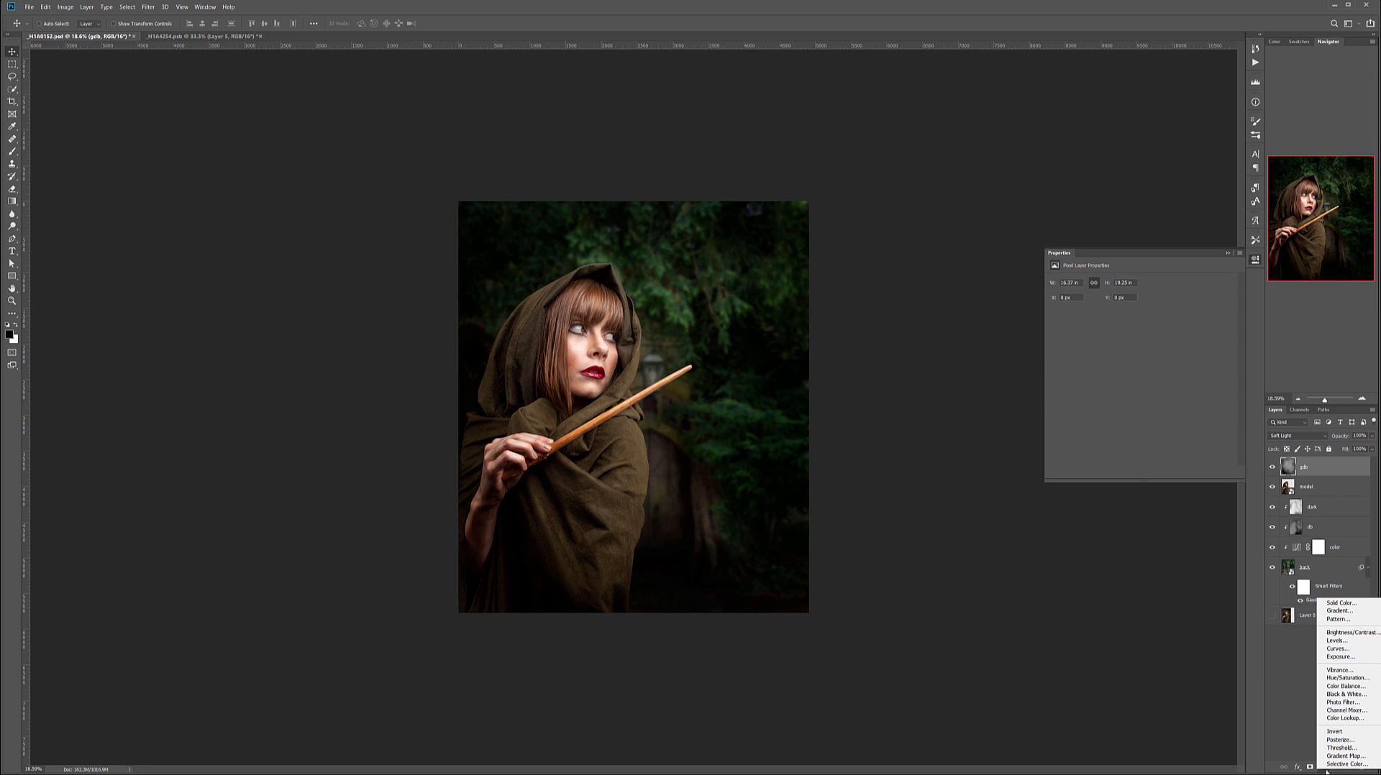
{"action": "left_click", "coordinate": [1346, 694]}
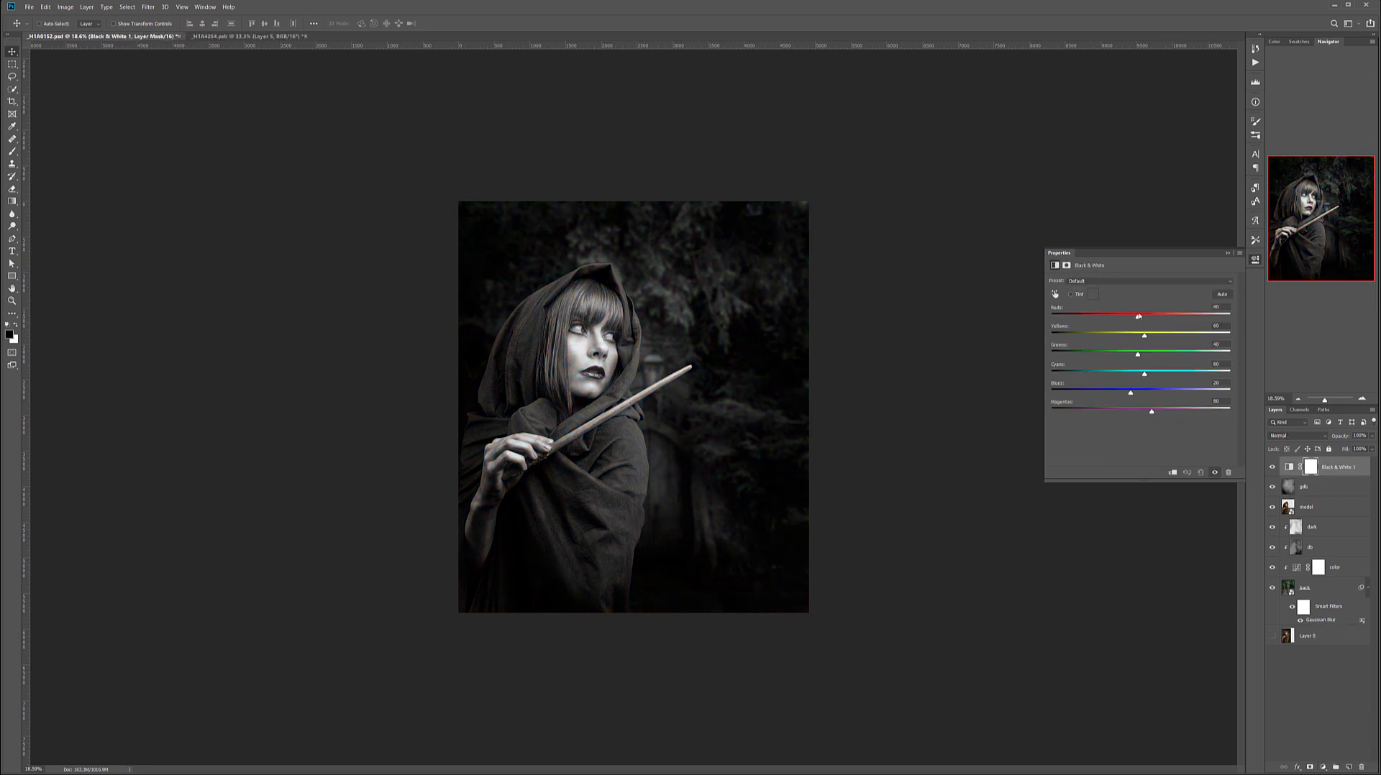
{"action": "left_click_drag", "start_coordinate": [1135, 319], "coordinate": [1166, 356]}
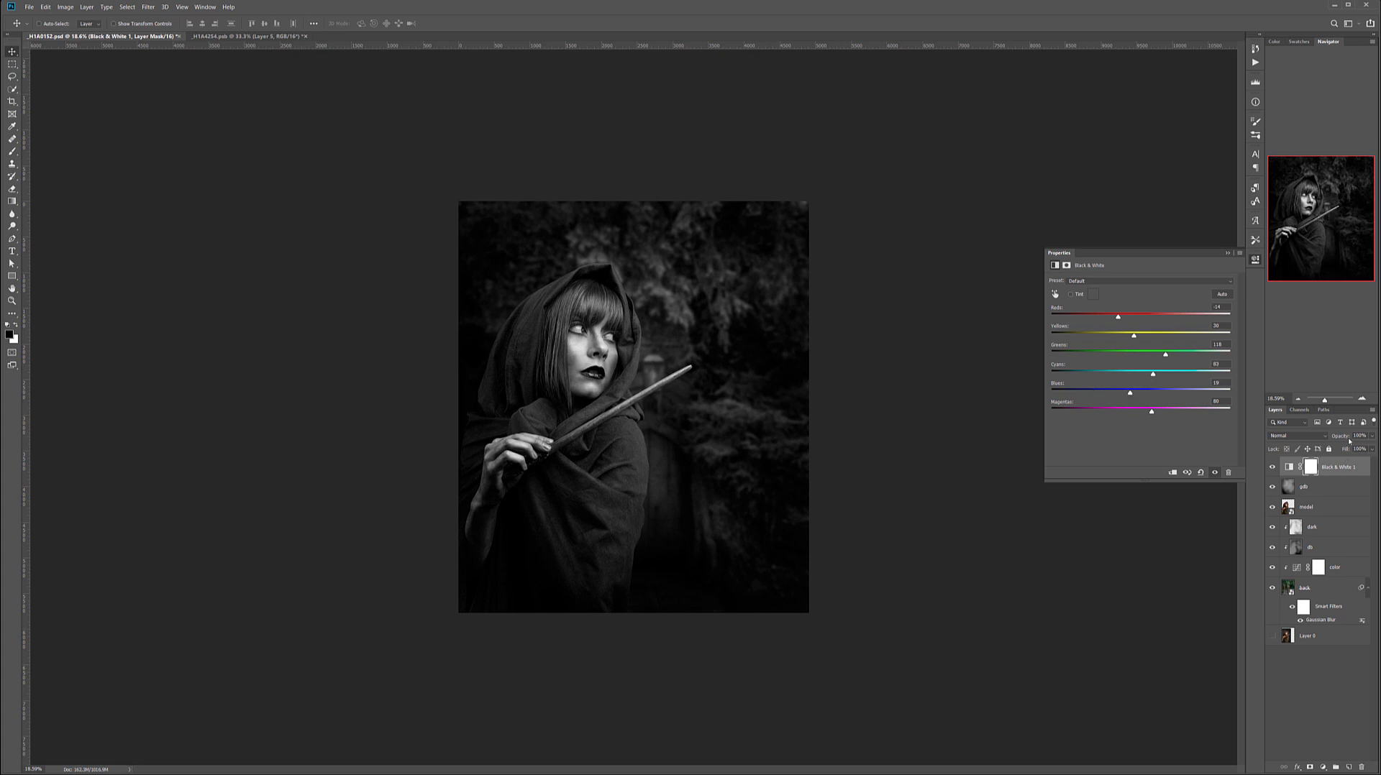
{"action": "left_click", "coordinate": [1373, 437]}
{"action": "left_click_drag", "start_coordinate": [1372, 447], "coordinate": [1336, 448]}
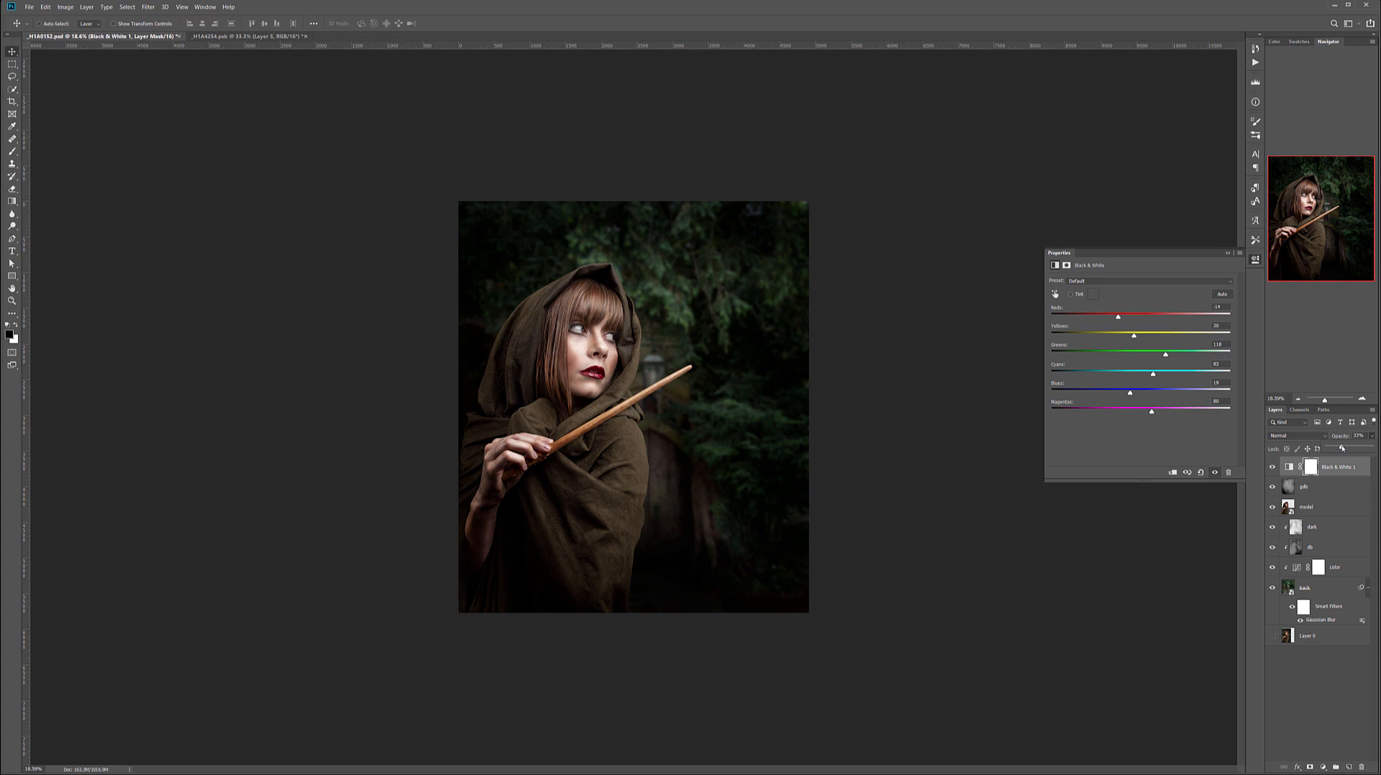
Fine-tune the opacity of the Black & White adjustment layer and select its layer mask.
{"action": "left_click_drag", "start_coordinate": [1344, 448], "coordinate": [1339, 447]}
{"action": "left_click_drag", "start_coordinate": [1341, 448], "coordinate": [1336, 448]}
{"action": "left_click", "coordinate": [1311, 467]}
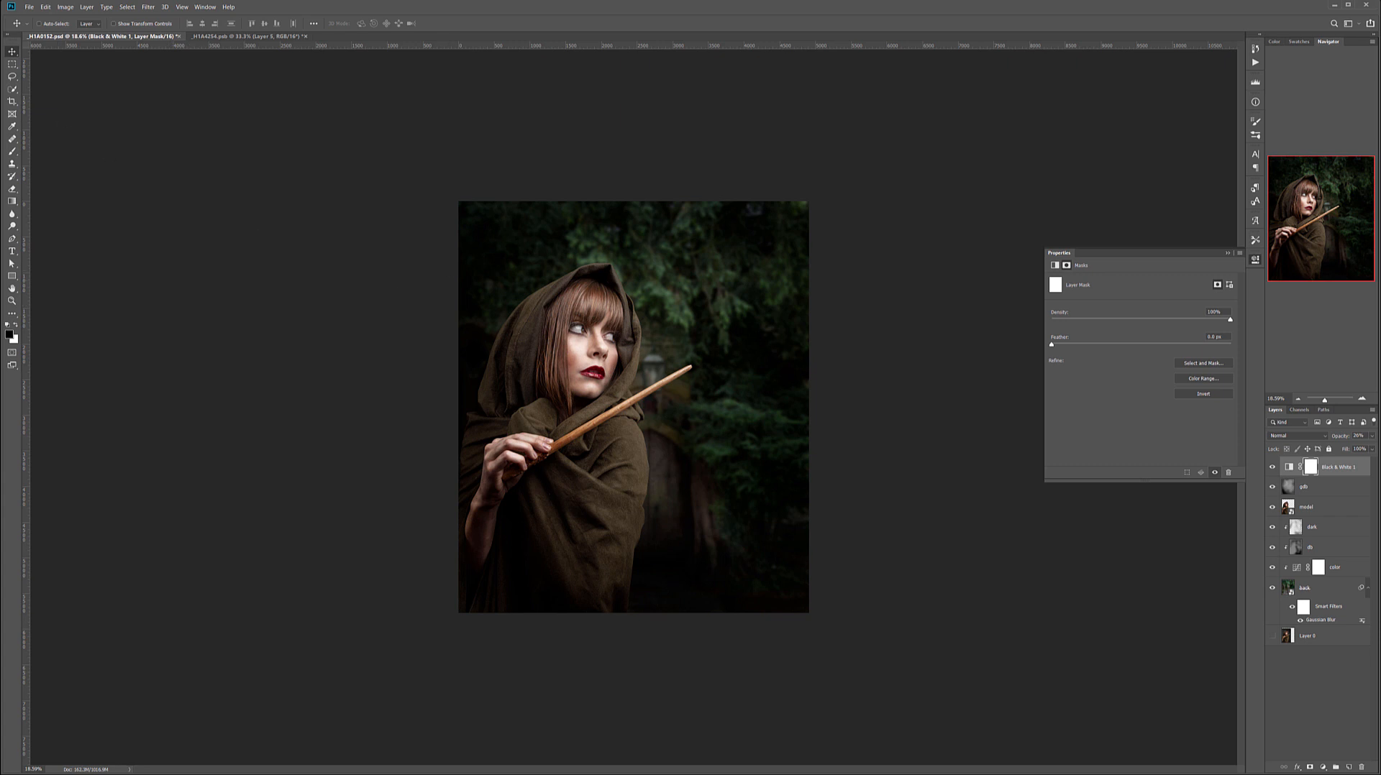
Paint with a soft black brush on the Black & White layer's mask over the model's hair to bring back its colour.
{"action": "left_click", "coordinate": [12, 151]}
{"action": "scroll", "coordinate": [604, 379], "scroll_direction": "up", "scroll_amount": 5}
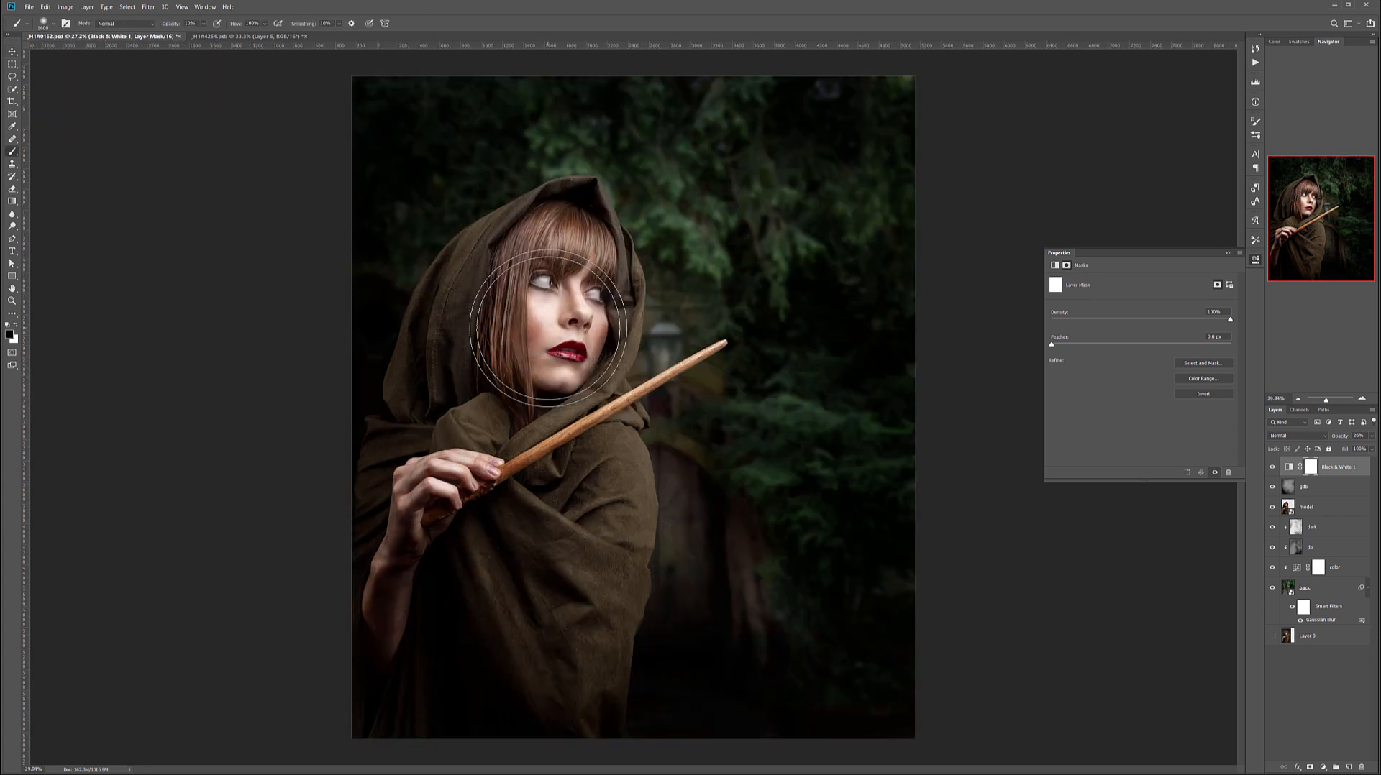
{"action": "key", "text": "bracketleft"}
{"action": "key", "text": "bracketleft"}
{"action": "key", "text": "bracketleft"}
{"action": "key", "text": "bracketleft"}
{"action": "key", "text": "bracketleft"}
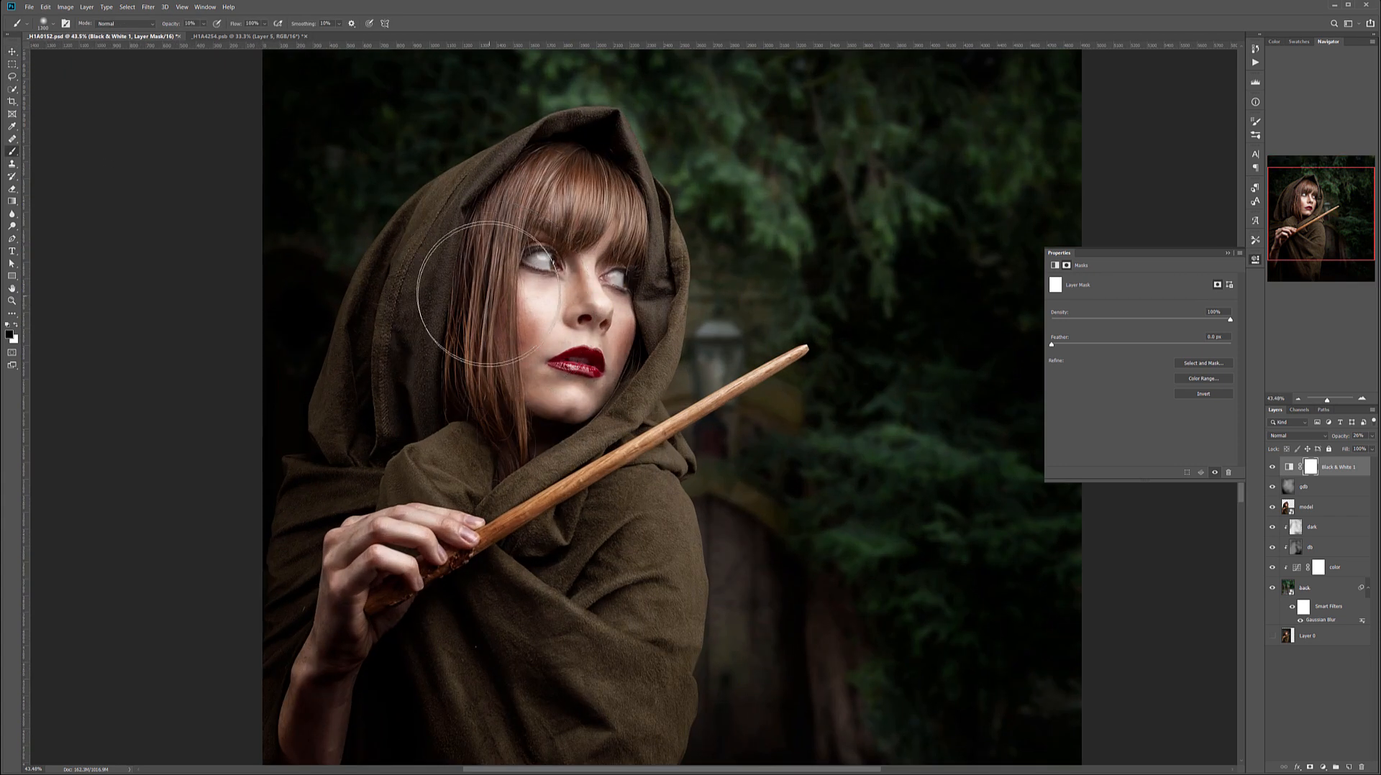
{"action": "key", "text": "bracketleft"}
{"action": "key", "text": "bracketleft"}
{"action": "key", "text": "bracketleft"}
{"action": "key", "text": "bracketleft"}
{"action": "key", "text": "bracketleft"}
{"action": "key", "text": "bracketleft"}
{"action": "key", "text": "bracketleft"}
{"action": "key", "text": "bracketleft"}
{"action": "key", "text": "bracketleft"}
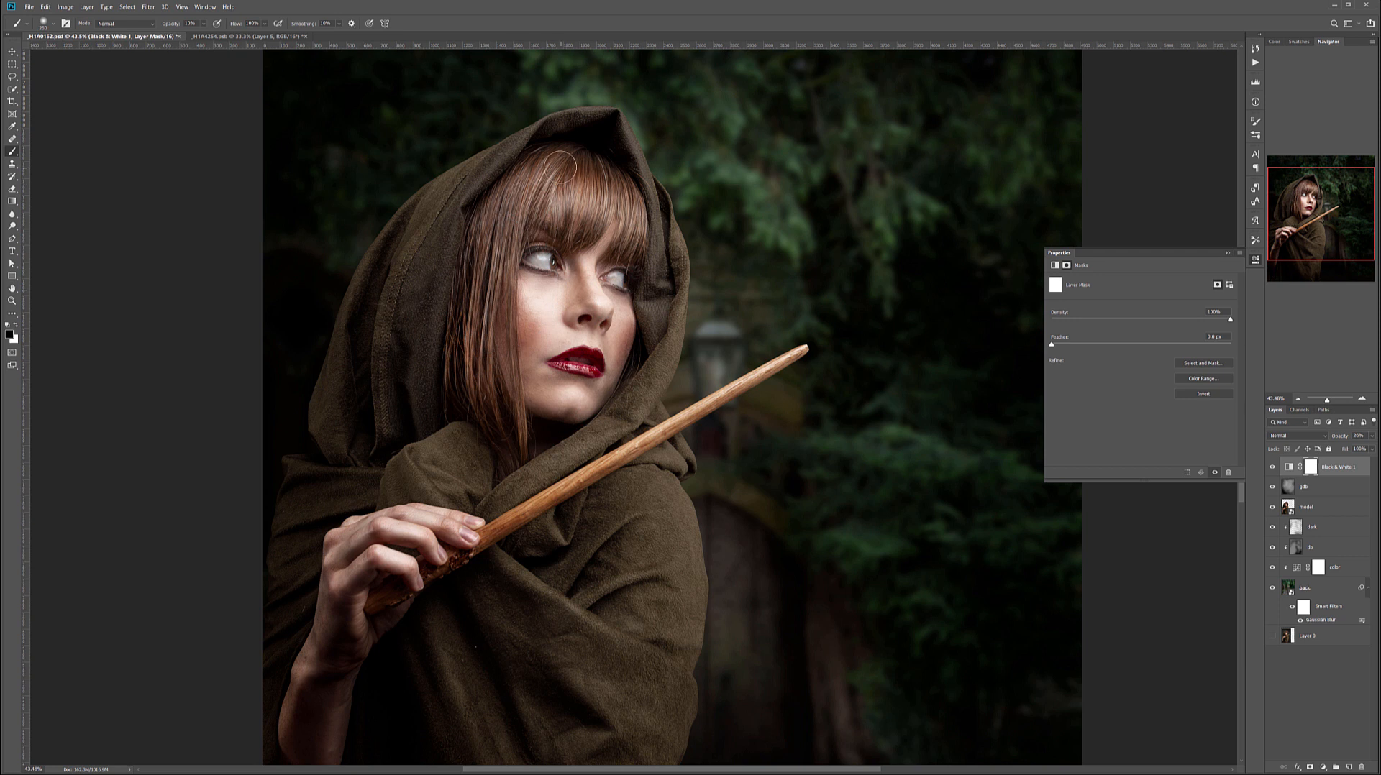
{"action": "key", "text": "bracketright"}
{"action": "key", "text": "bracketright"}
{"action": "mouse_move", "coordinate": [469, 331]}
{"action": "left_mouse_down"}
{"action": "mouse_move", "coordinate": [480, 389]}
{"action": "mouse_move", "coordinate": [458, 243]}
{"action": "mouse_move", "coordinate": [479, 227]}
{"action": "left_mouse_up"}
{"action": "mouse_move", "coordinate": [553, 188]}
{"action": "left_mouse_down"}
{"action": "mouse_move", "coordinate": [598, 204]}
{"action": "mouse_move", "coordinate": [614, 191]}
{"action": "mouse_move", "coordinate": [621, 219]}
{"action": "mouse_move", "coordinate": [608, 185]}
{"action": "mouse_move", "coordinate": [551, 198]}
{"action": "left_mouse_up"}
{"action": "mouse_move", "coordinate": [504, 198]}
{"action": "left_mouse_down"}
{"action": "mouse_move", "coordinate": [481, 302]}
{"action": "mouse_move", "coordinate": [581, 177]}
{"action": "left_mouse_up"}
Restore the colour of the model's lips on the Black & White layer's mask with a smaller black brush.
{"action": "key", "text": "bracketright"}
{"action": "key", "text": "bracketleft"}
{"action": "key", "text": "bracketleft"}
{"action": "key", "text": "bracketleft"}
{"action": "key", "text": "bracketleft"}
{"action": "key", "text": "bracketleft"}
{"action": "key", "text": "bracketleft"}
{"action": "mouse_move", "coordinate": [560, 364]}
{"action": "left_mouse_down"}
{"action": "mouse_move", "coordinate": [593, 367]}
{"action": "mouse_move", "coordinate": [586, 354]}
{"action": "left_mouse_up"}
{"action": "scroll", "coordinate": [505, 495], "scroll_direction": "down", "scroll_amount": 1}
{"action": "scroll", "coordinate": [505, 495], "scroll_direction": "down", "scroll_amount": 2}
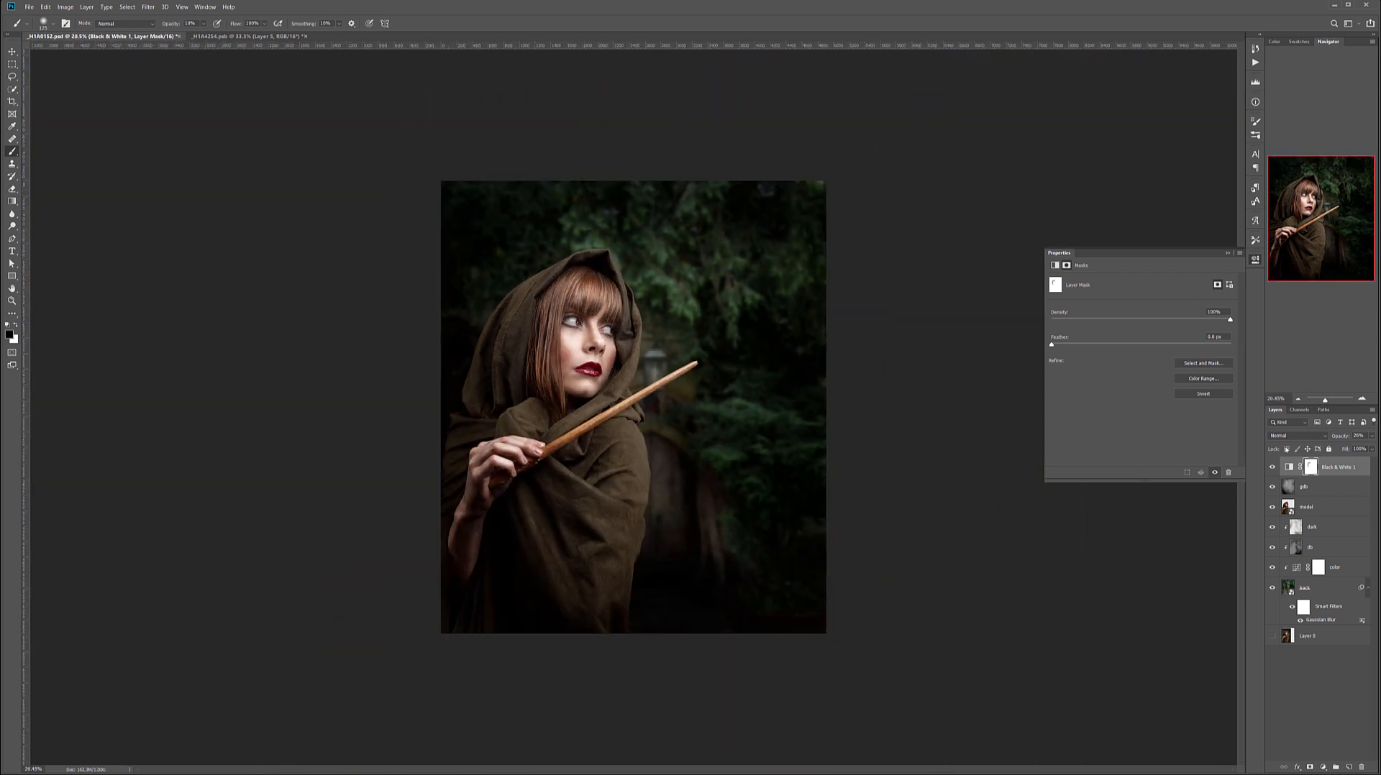
Compare the image with and without the Black & White adjustment.
{"action": "left_click", "coordinate": [1273, 467]}
{"action": "left_click", "coordinate": [1273, 467]}
{"action": "left_click", "coordinate": [1273, 467]}
{"action": "left_click", "coordinate": [1273, 467]}
{"action": "left_click", "coordinate": [1273, 468]}
{"action": "left_click", "coordinate": [1273, 467]}
{"action": "scroll", "coordinate": [634, 434], "scroll_direction": "down", "scroll_amount": 1}
{"action": "scroll", "coordinate": [634, 433], "scroll_direction": "up", "scroll_amount": 1}
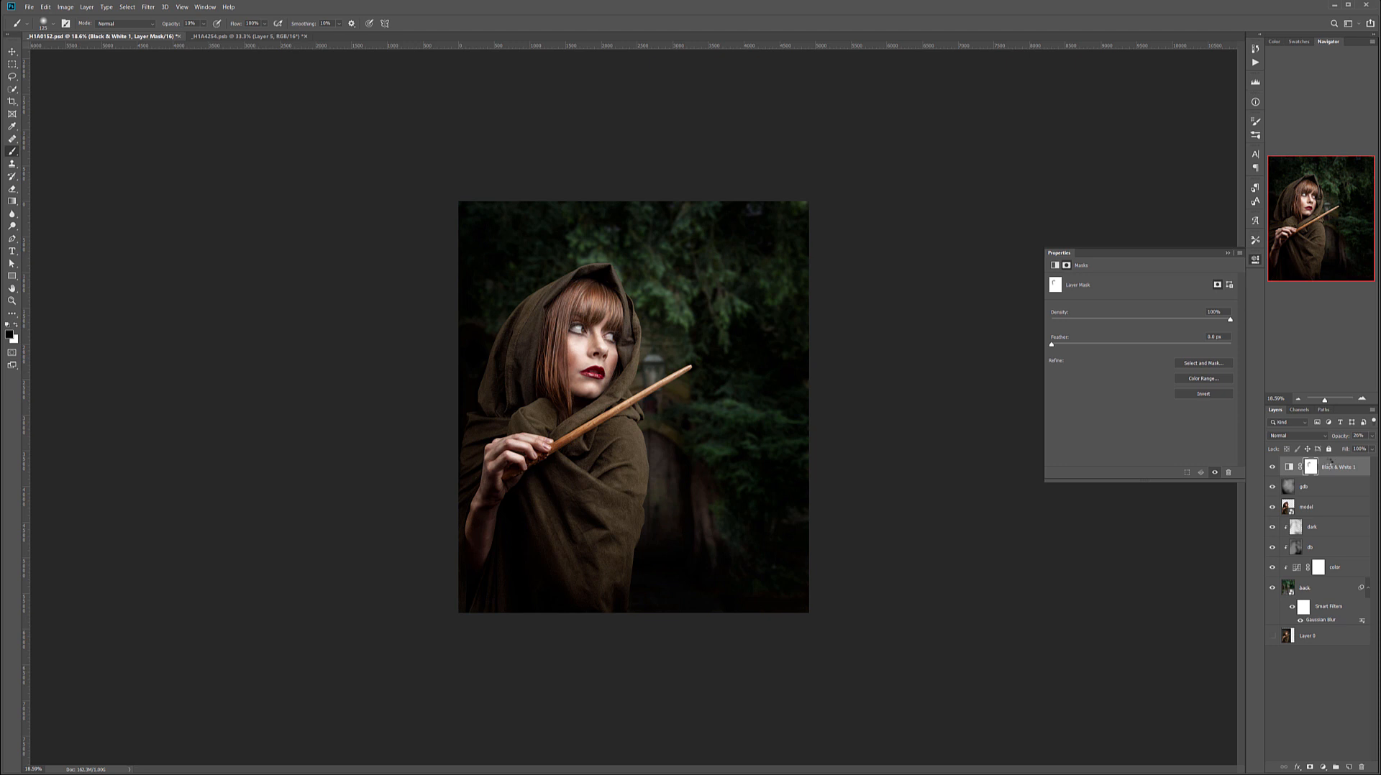
Stamp all visible layers into a new top layer and name it gblur.
{"action": "key", "text": "ctrl+shift+alt+e"}
{"action": "double_click", "coordinate": [1307, 466]}
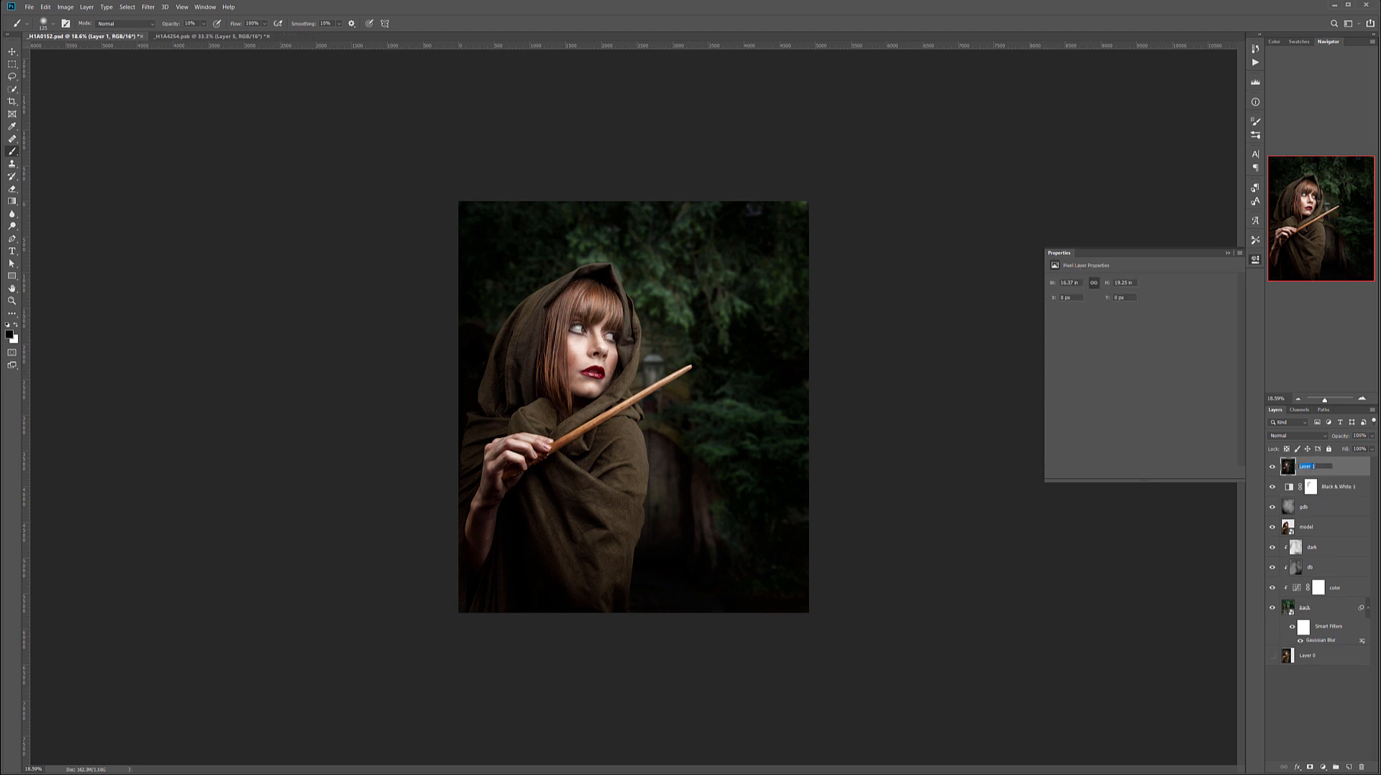
{"action": "type", "text": "d"}
{"action": "key", "text": "Return"}
Start an Iris Blur on the gblur layer and fit its ellipse around the model's face and upper body.
{"action": "left_click", "coordinate": [149, 7]}
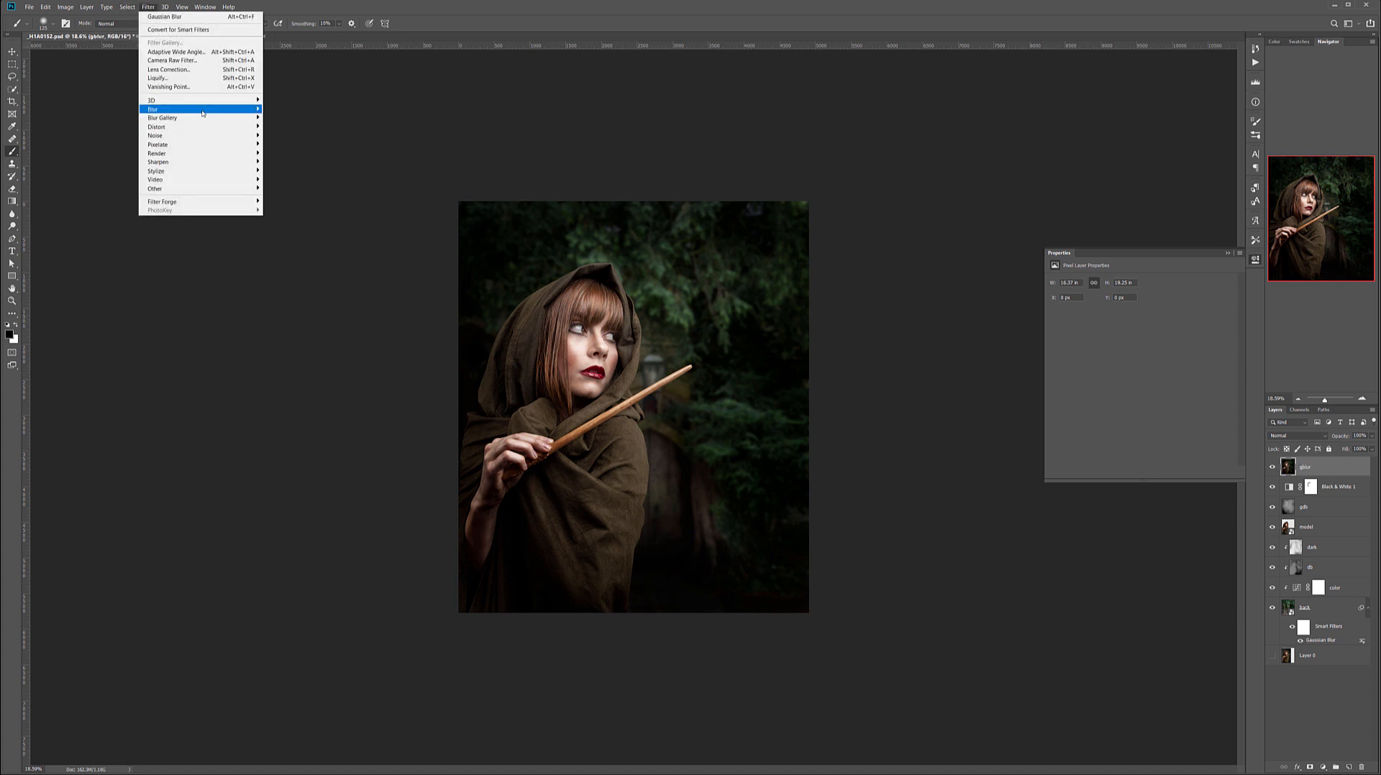
{"action": "mouse_move", "coordinate": [203, 113]}
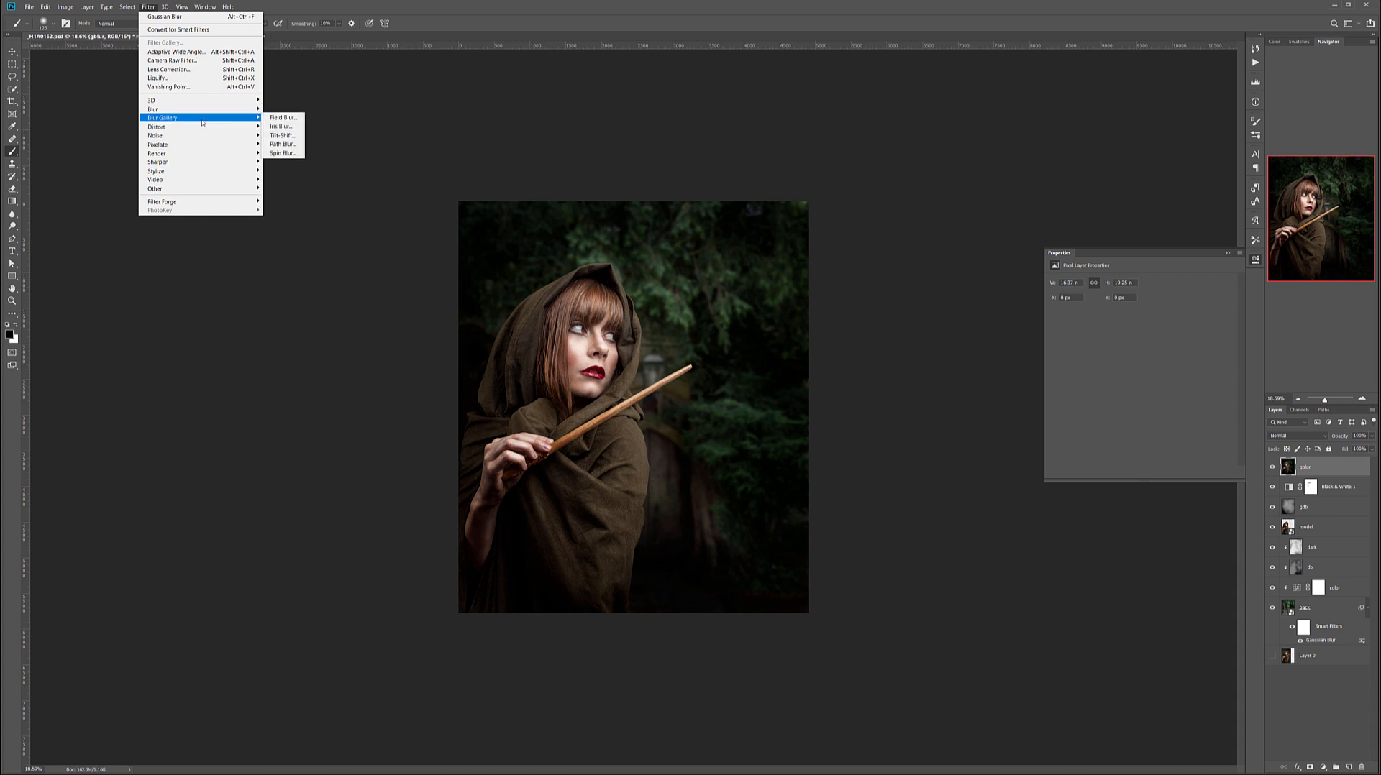
{"action": "left_click", "coordinate": [278, 127]}
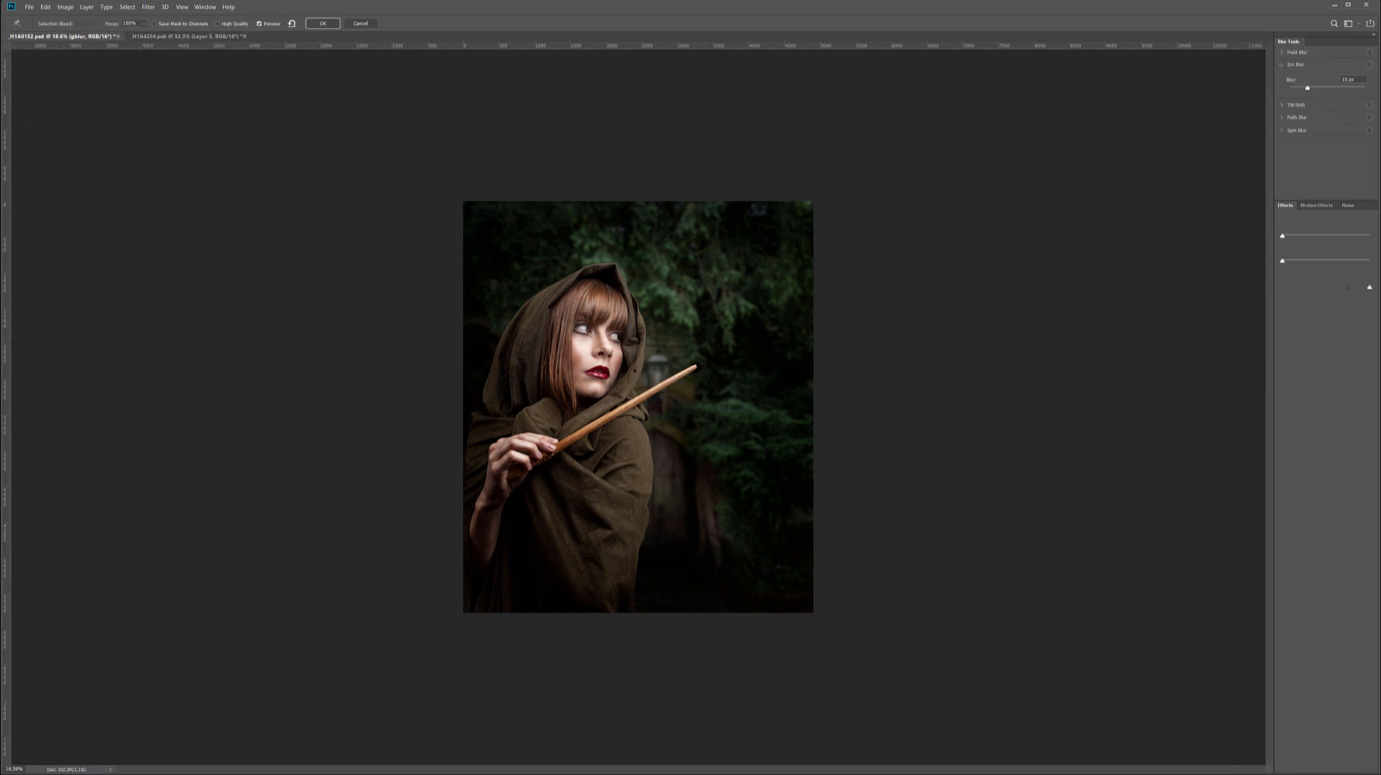
{"action": "left_click_drag", "start_coordinate": [639, 407], "coordinate": [615, 341]}
{"action": "left_click_drag", "start_coordinate": [616, 197], "coordinate": [614, 160]}
{"action": "left_click_drag", "start_coordinate": [741, 343], "coordinate": [784, 343]}
{"action": "left_click_drag", "start_coordinate": [616, 342], "coordinate": [619, 391]}
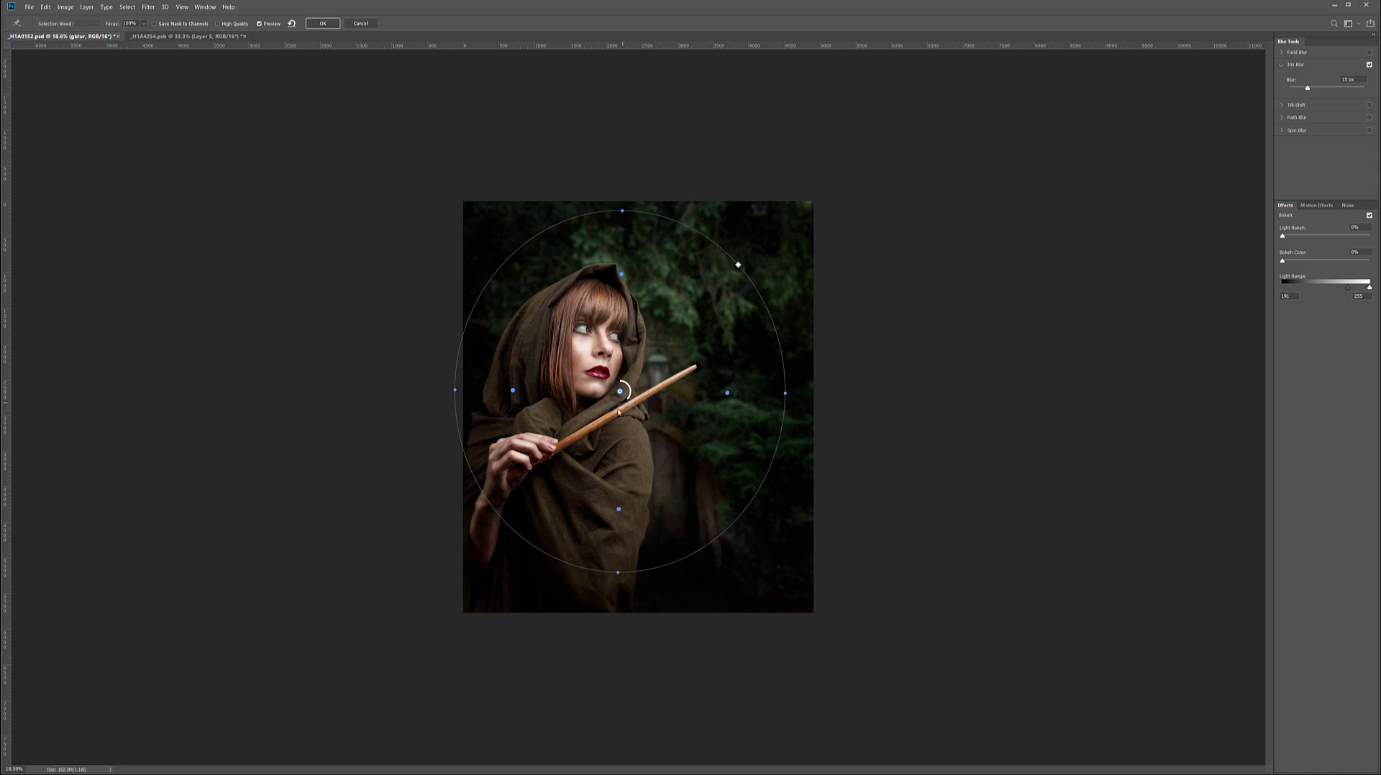
Raise the iris blur to about 137 px, narrow the ellipse and adjust its position and inner sharp zone around the model.
{"action": "left_click_drag", "start_coordinate": [619, 380], "coordinate": [509, 391]}
{"action": "left_click_drag", "start_coordinate": [619, 392], "coordinate": [605, 384]}
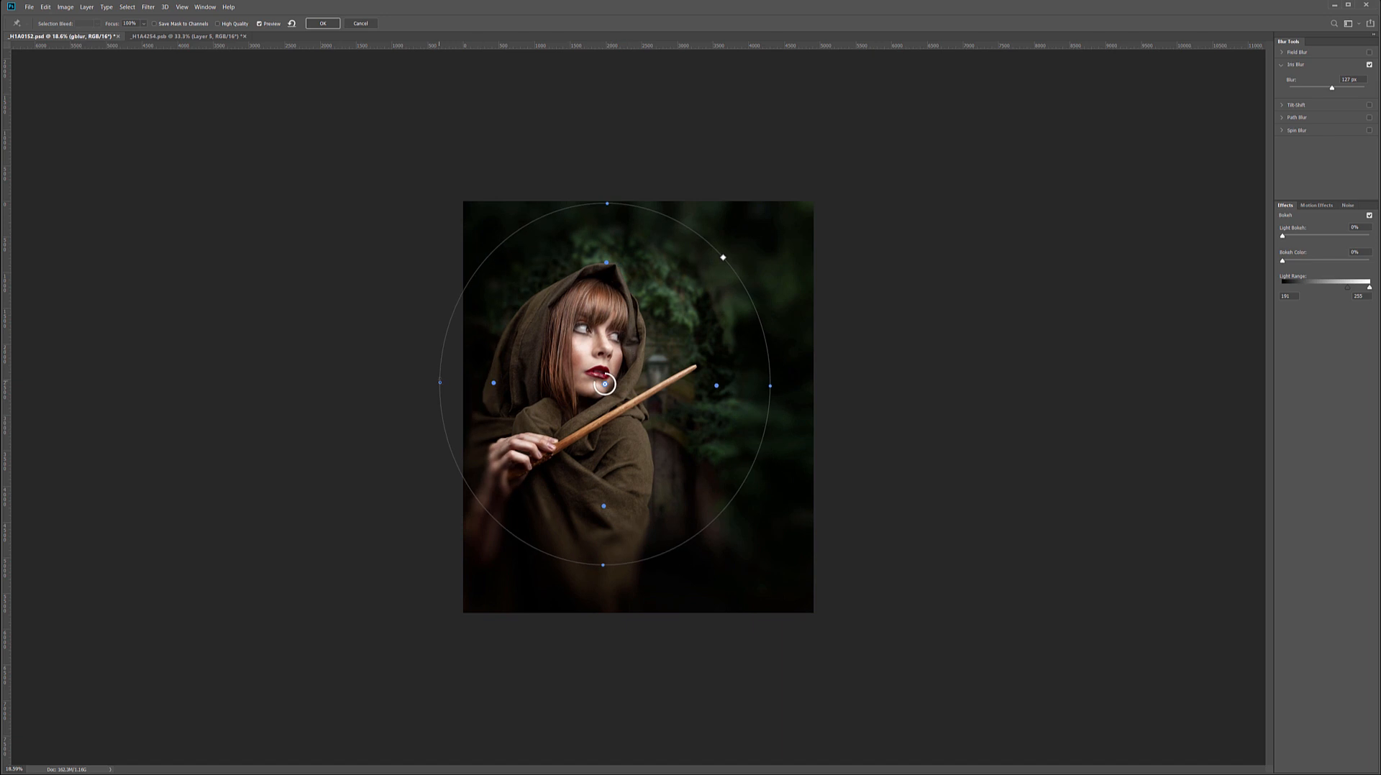
{"action": "left_click_drag", "start_coordinate": [770, 386], "coordinate": [752, 385]}
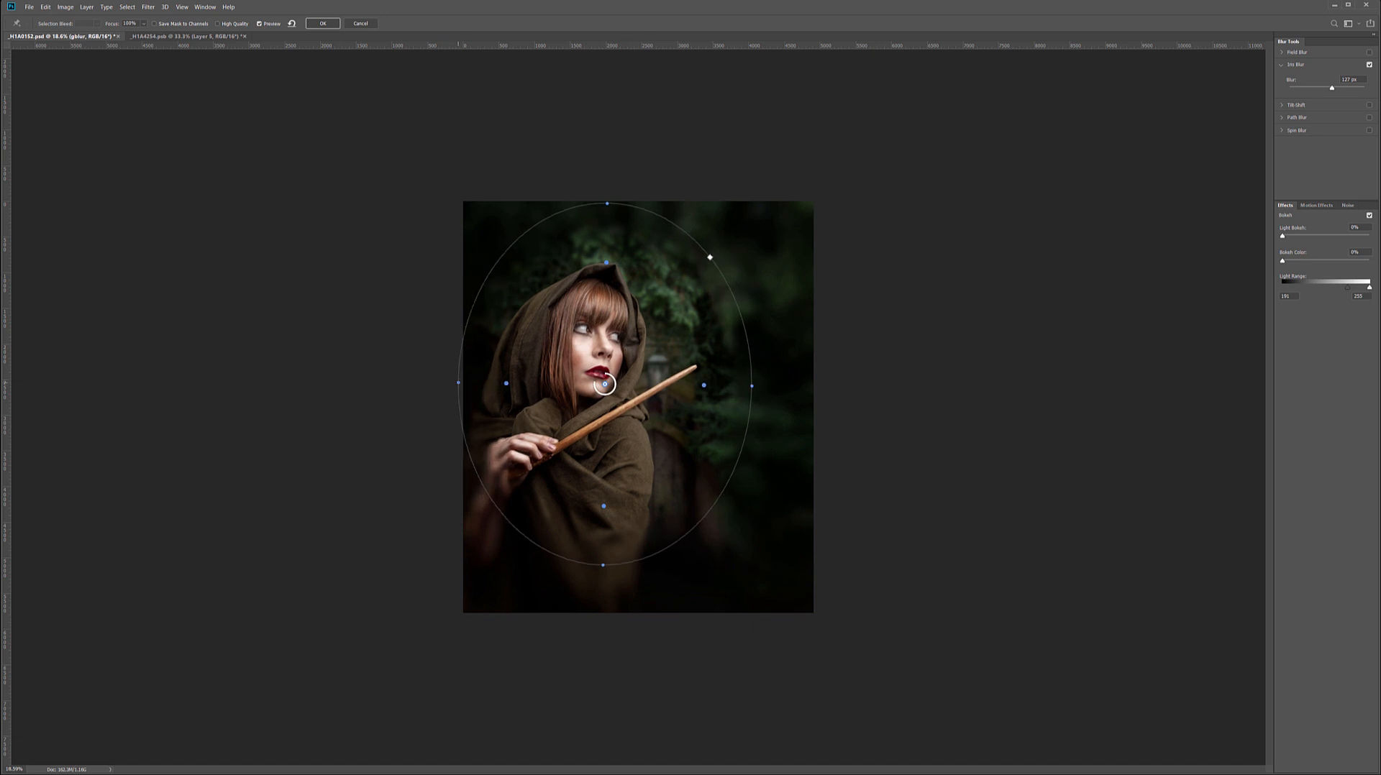
{"action": "mouse_move", "coordinate": [676, 343]}
{"action": "left_mouse_down"}
{"action": "mouse_move", "coordinate": [688, 343]}
{"action": "mouse_move", "coordinate": [675, 338]}
{"action": "left_mouse_up"}
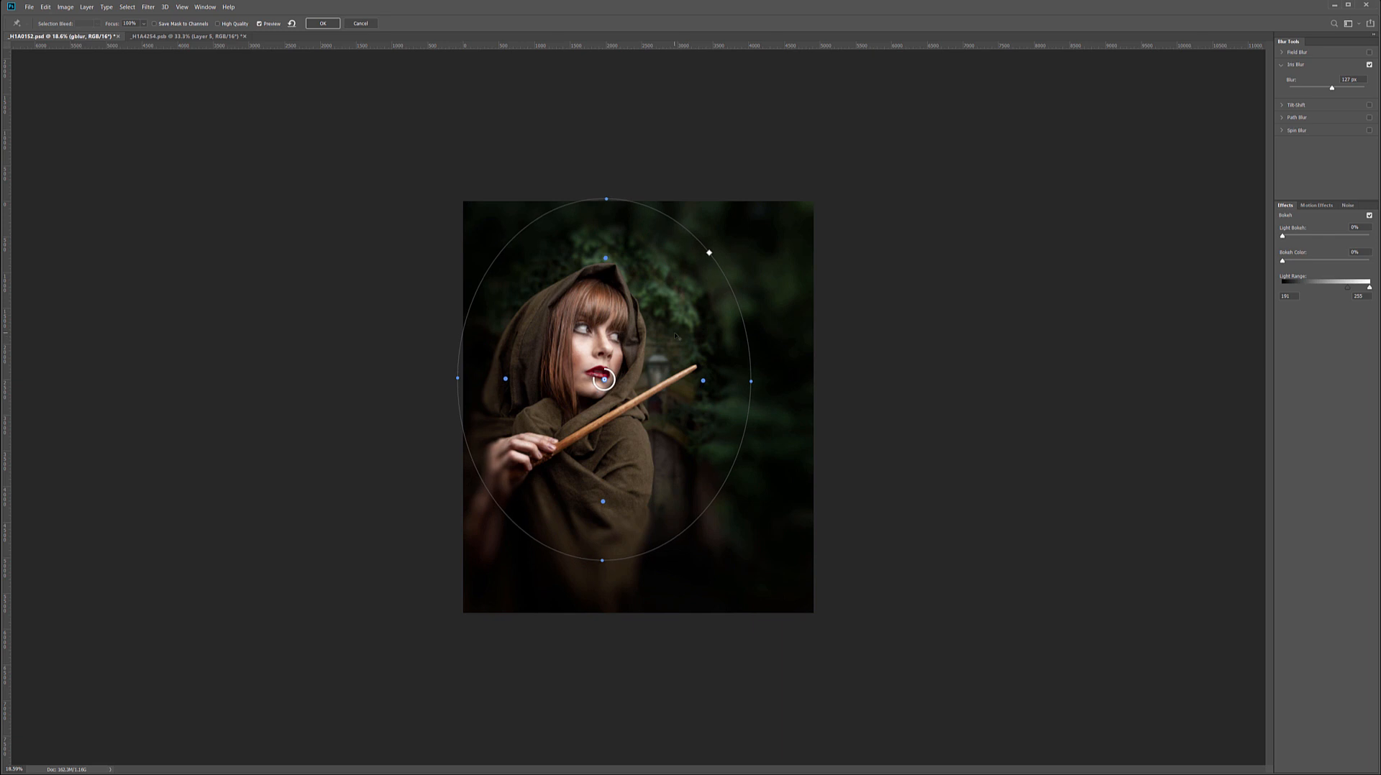
{"action": "left_click_drag", "start_coordinate": [607, 259], "coordinate": [660, 296]}
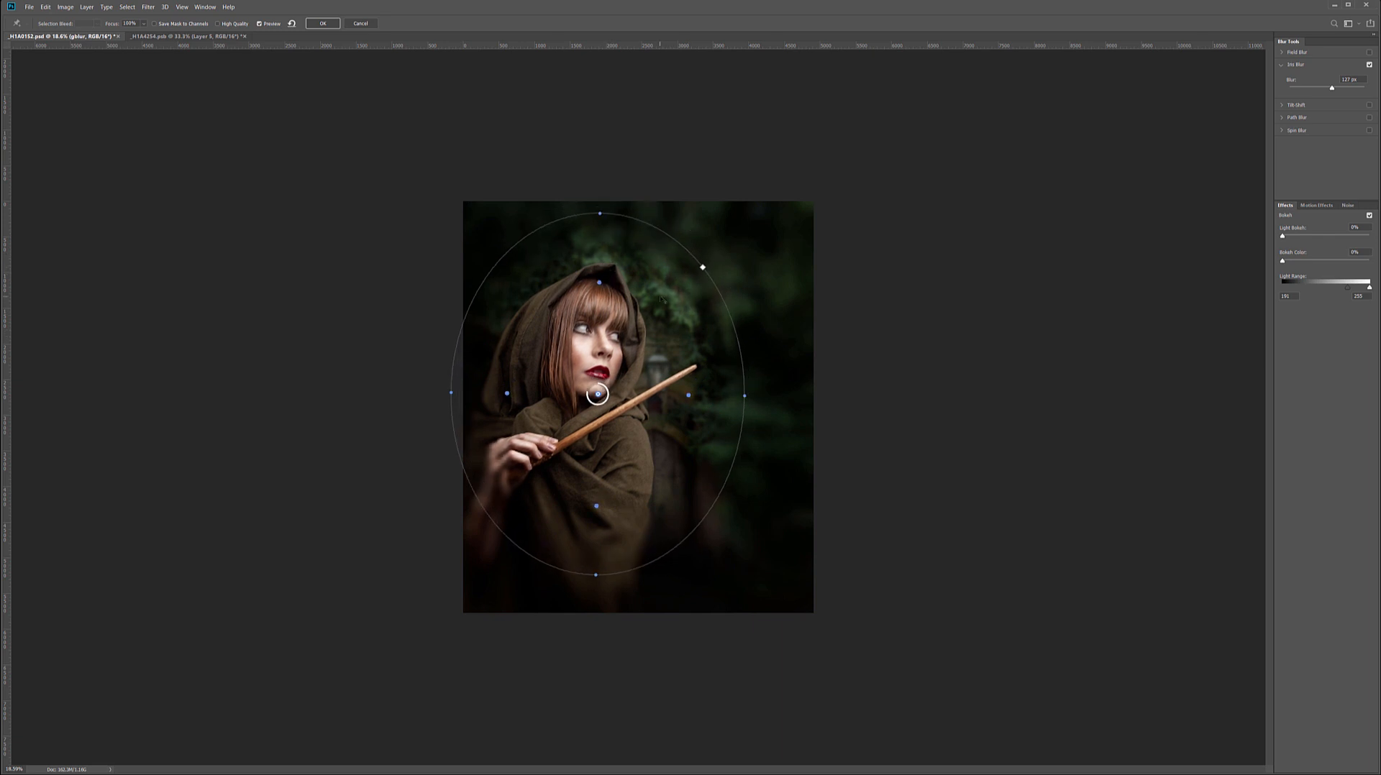
Reduce the iris blur to about 9 px and apply the filter.
{"action": "mouse_move", "coordinate": [608, 402]}
{"action": "left_mouse_down"}
{"action": "mouse_move", "coordinate": [594, 385]}
{"action": "mouse_move", "coordinate": [588, 397]}
{"action": "mouse_move", "coordinate": [608, 397]}
{"action": "left_mouse_up"}
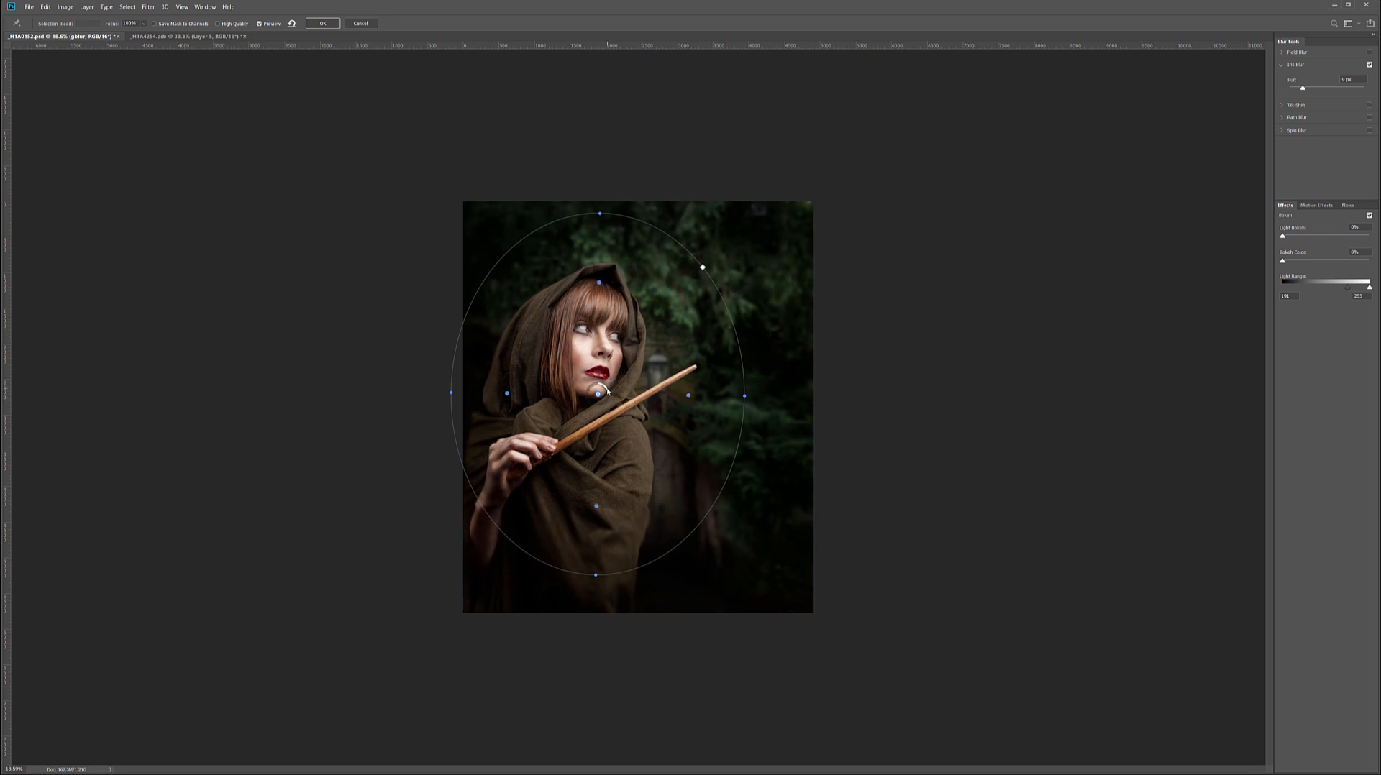
{"action": "left_click_drag", "start_coordinate": [608, 394], "coordinate": [609, 392]}
{"action": "key", "text": "Return"}
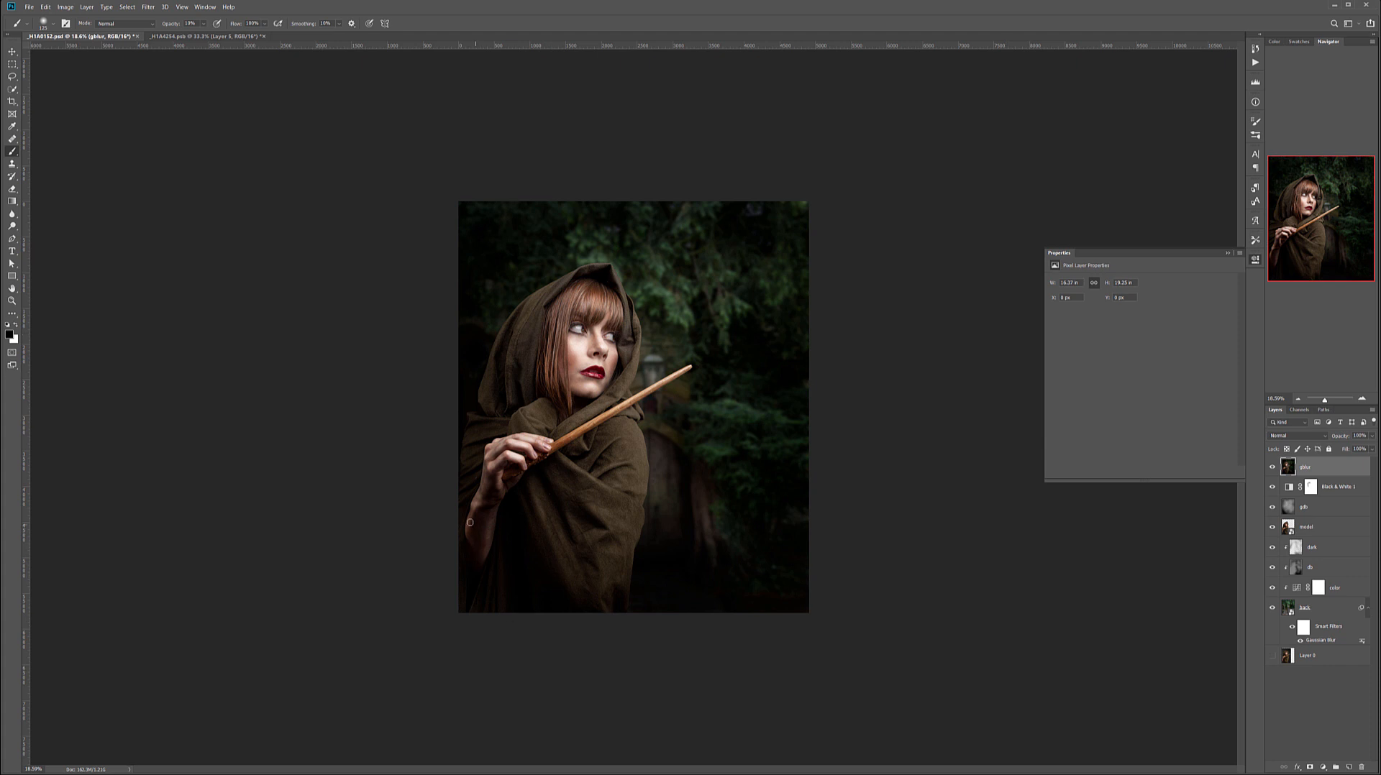
Examine the arm and lower cloak with and without the gblur layer.
{"action": "scroll", "coordinate": [472, 564], "scroll_direction": "up", "scroll_amount": 10}
{"action": "scroll", "coordinate": [472, 564], "scroll_direction": "up", "scroll_amount": 1}
{"action": "left_click_drag", "start_coordinate": [464, 595], "coordinate": [705, 379]}
{"action": "scroll", "coordinate": [702, 372], "scroll_direction": "up", "scroll_amount": 3}
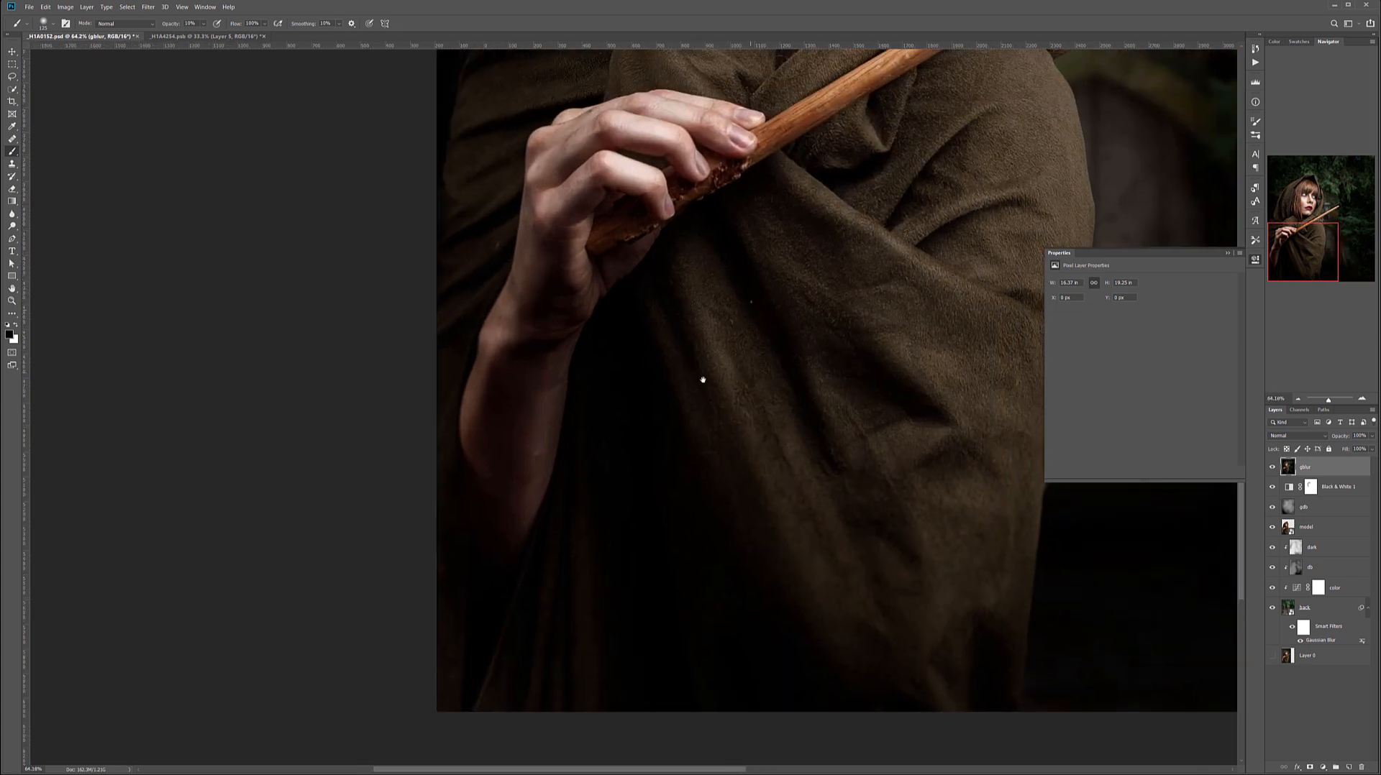
{"action": "left_click", "coordinate": [1273, 466]}
{"action": "left_click", "coordinate": [1273, 467]}
{"action": "scroll", "coordinate": [801, 451], "scroll_direction": "down", "scroll_amount": 2}
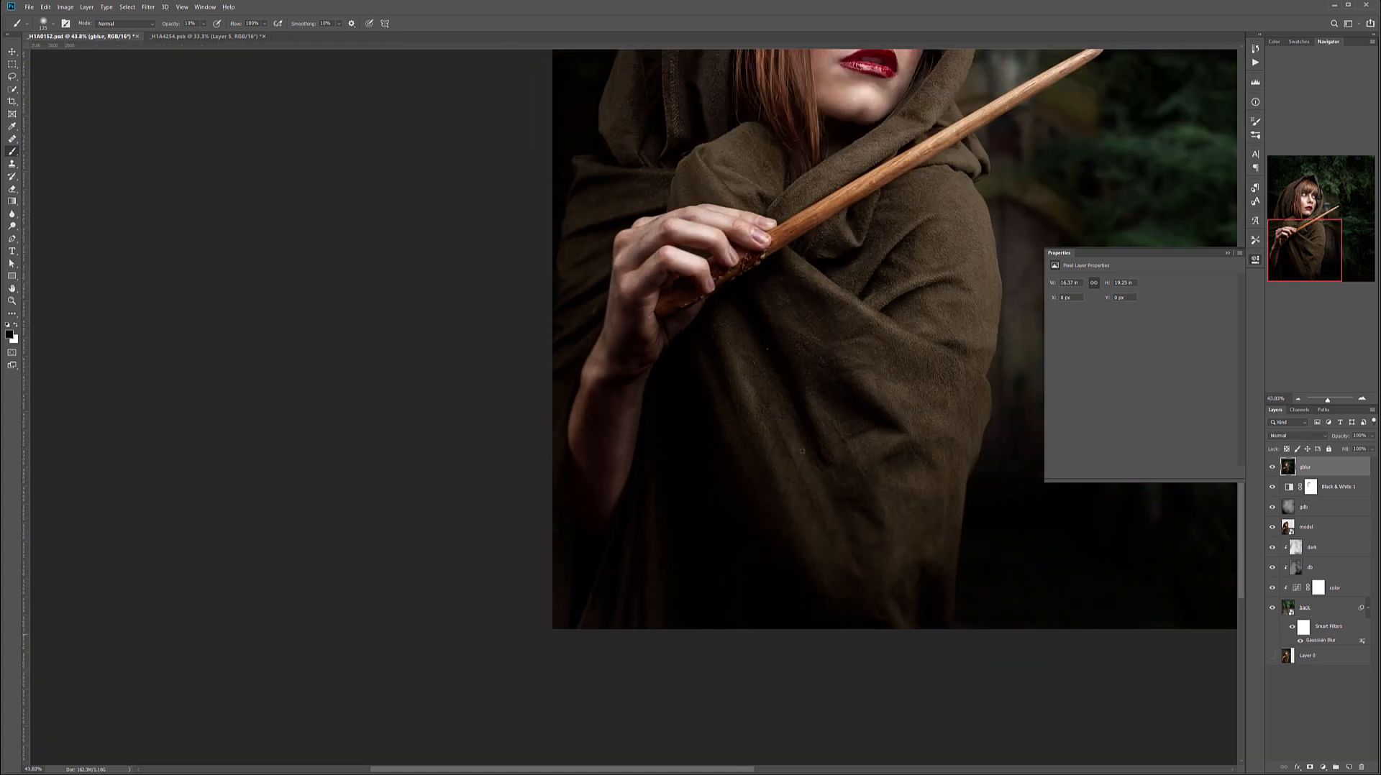
{"action": "scroll", "coordinate": [801, 451], "scroll_direction": "down", "scroll_amount": 3}
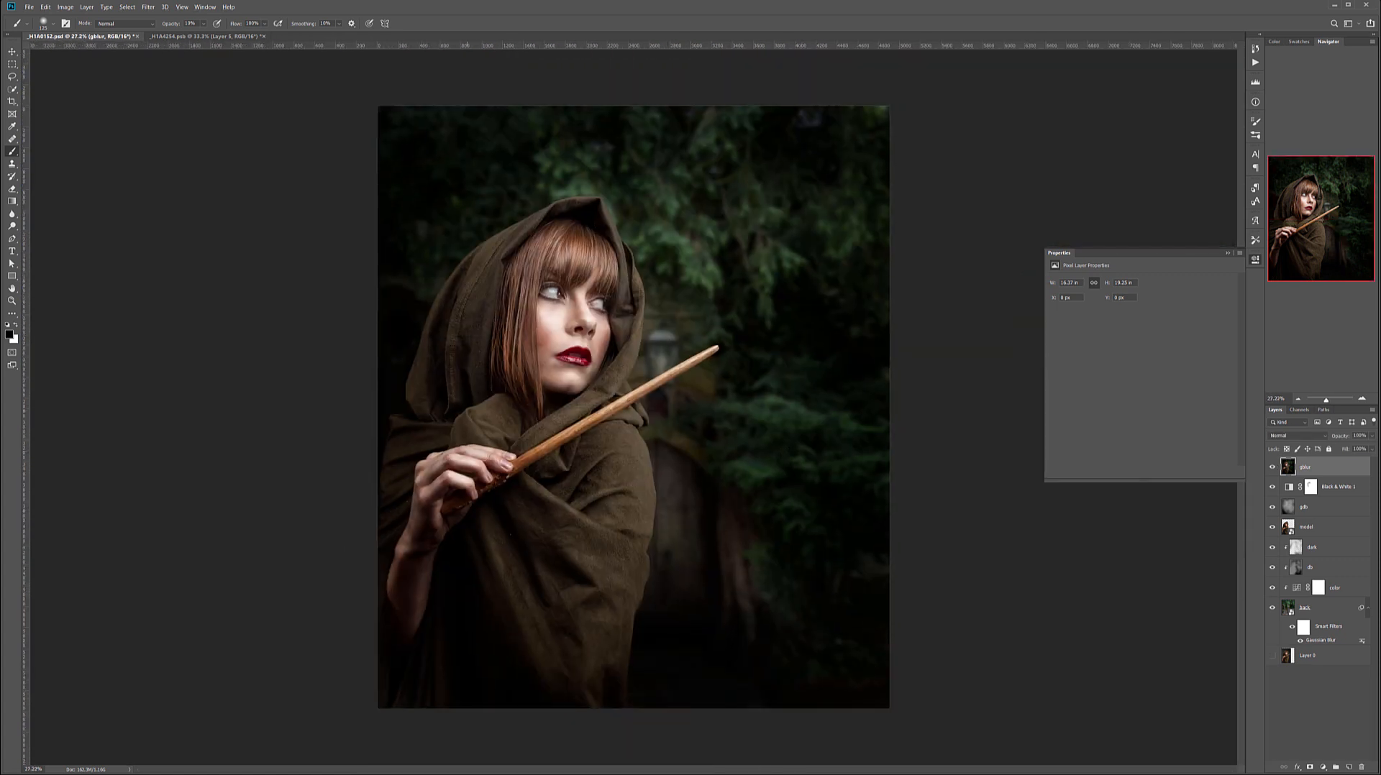
{"action": "scroll", "coordinate": [632, 450], "scroll_direction": "down", "scroll_amount": 1}
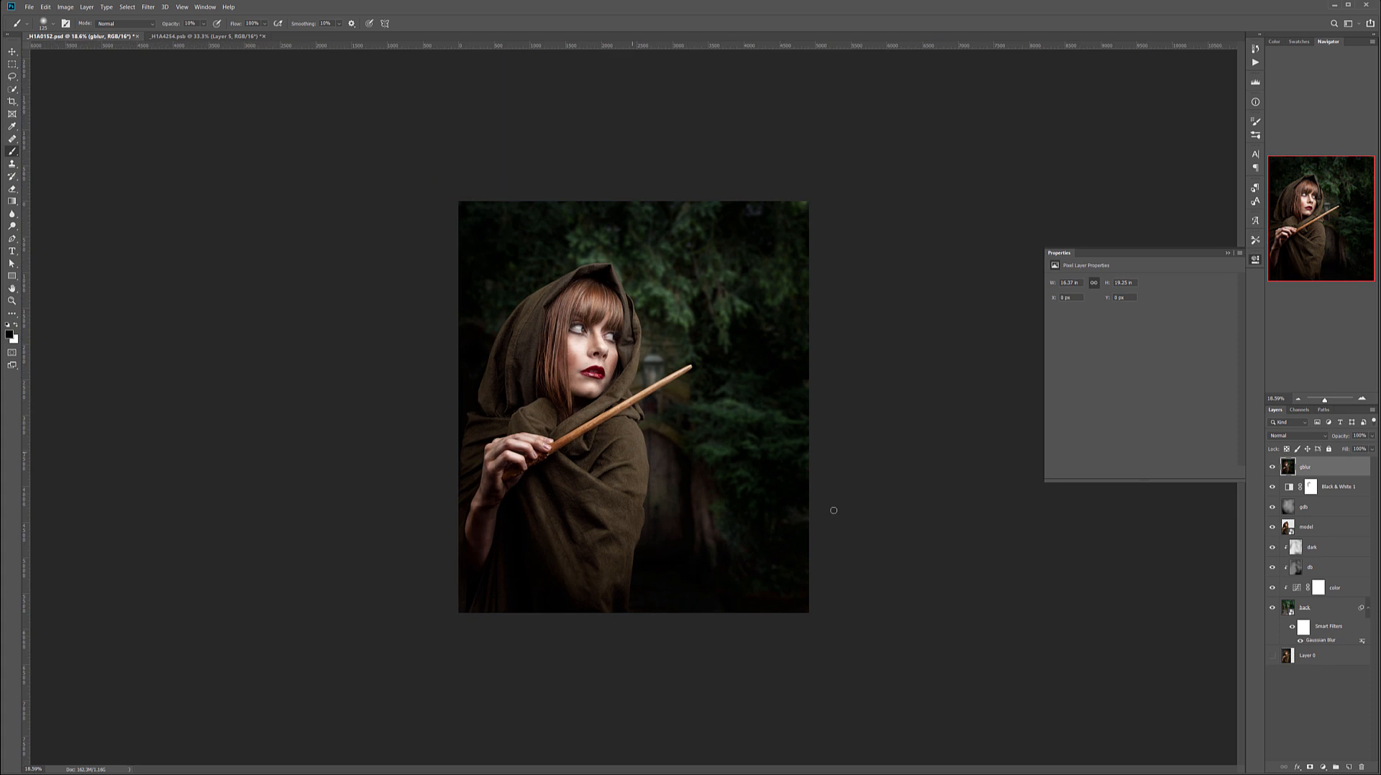
Add a Curves adjustment above gblur, name it color and set its blend mode to Color.
{"action": "left_click", "coordinate": [1322, 767]}
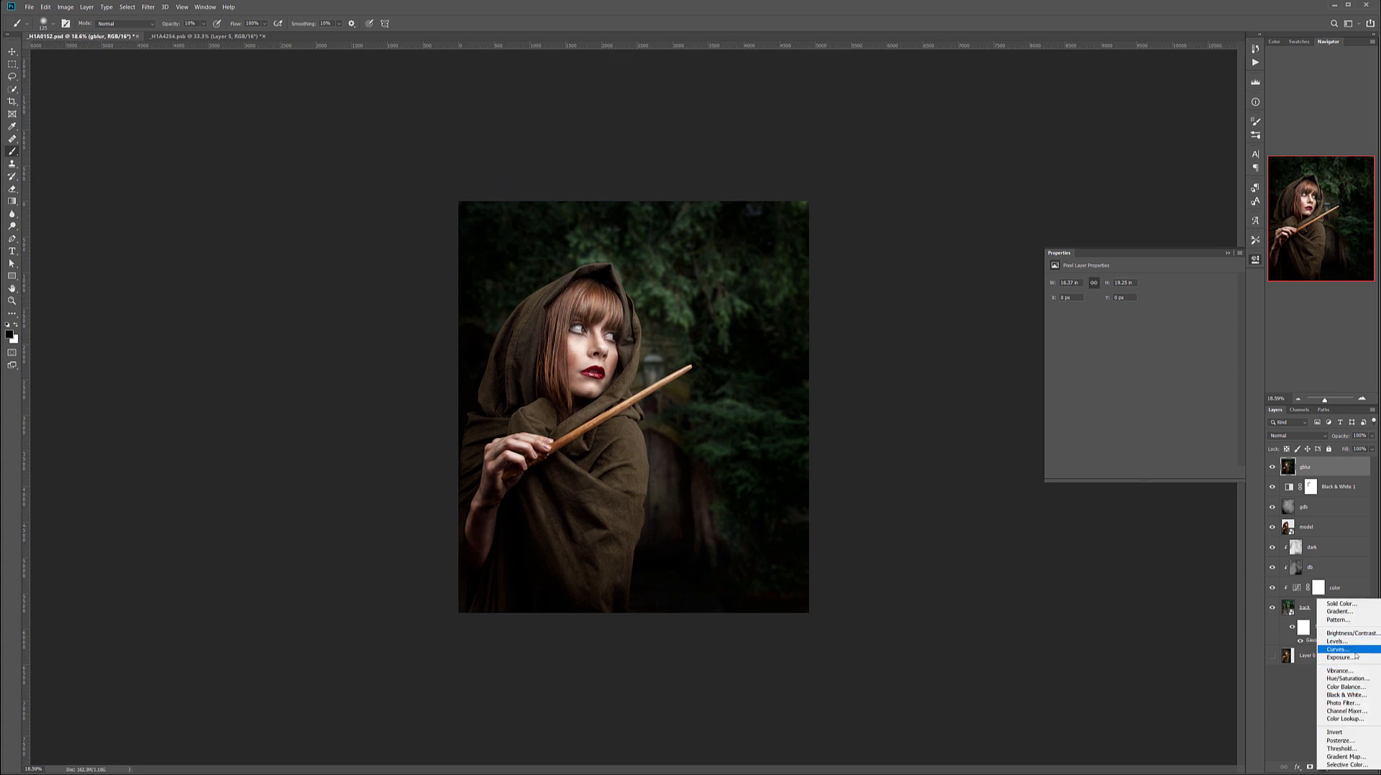
{"action": "left_click", "coordinate": [1356, 653]}
{"action": "double_click", "coordinate": [1335, 468]}
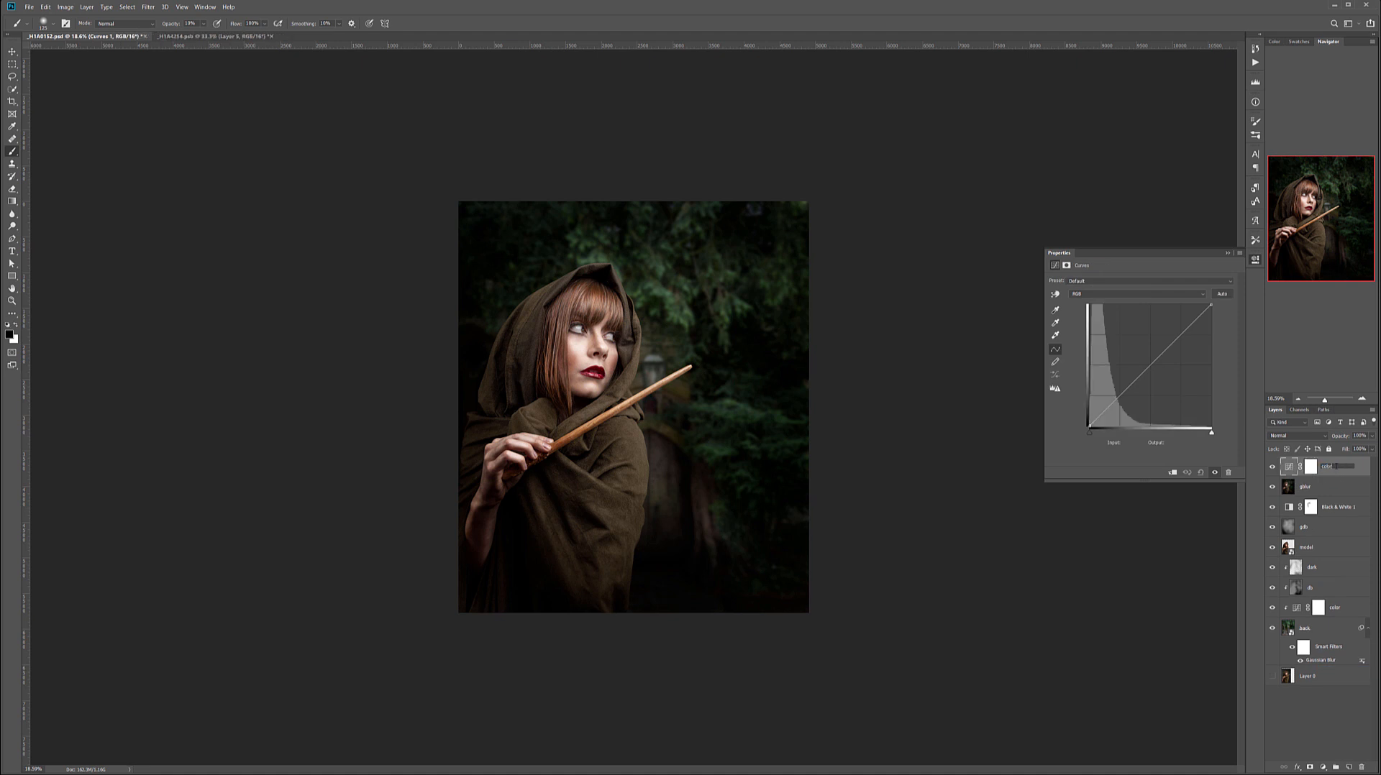
{"action": "key", "text": "Return"}
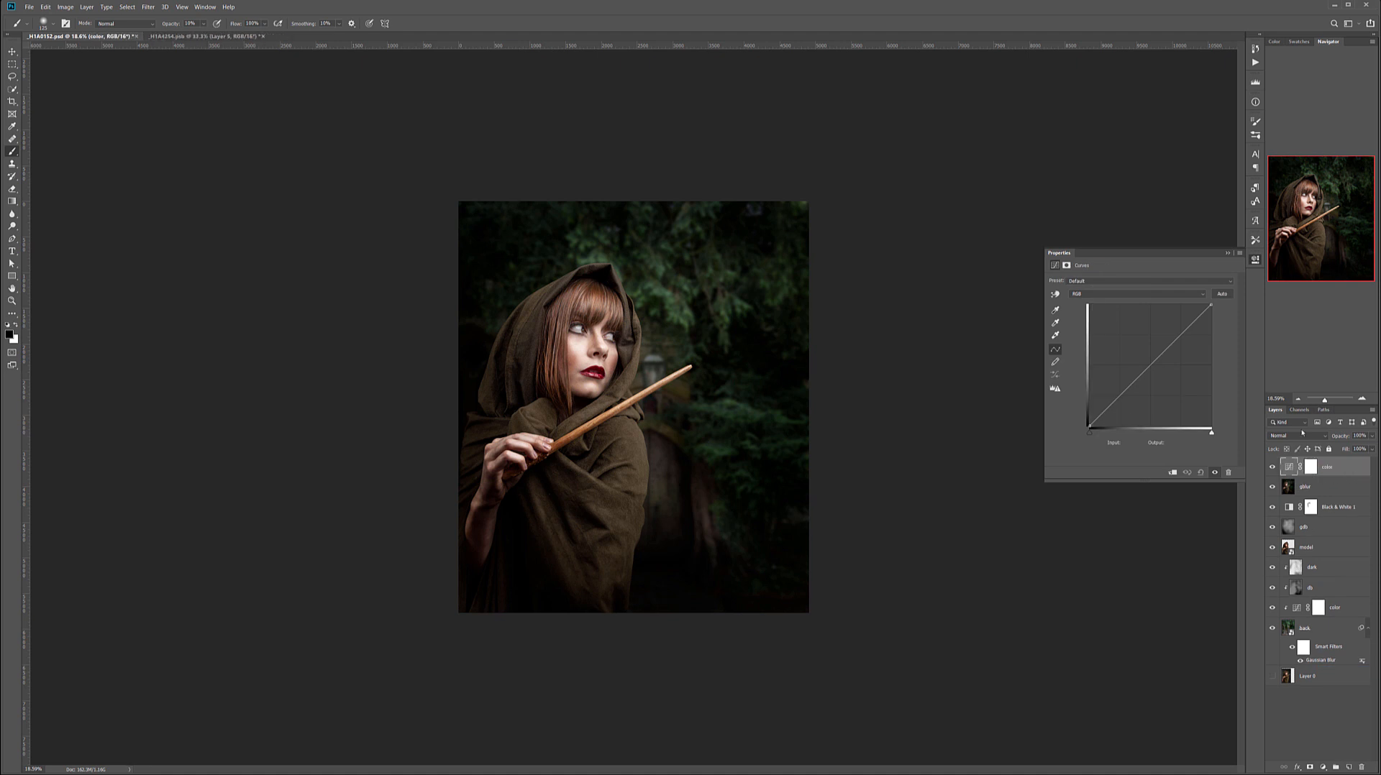
{"action": "left_click", "coordinate": [1296, 435]}
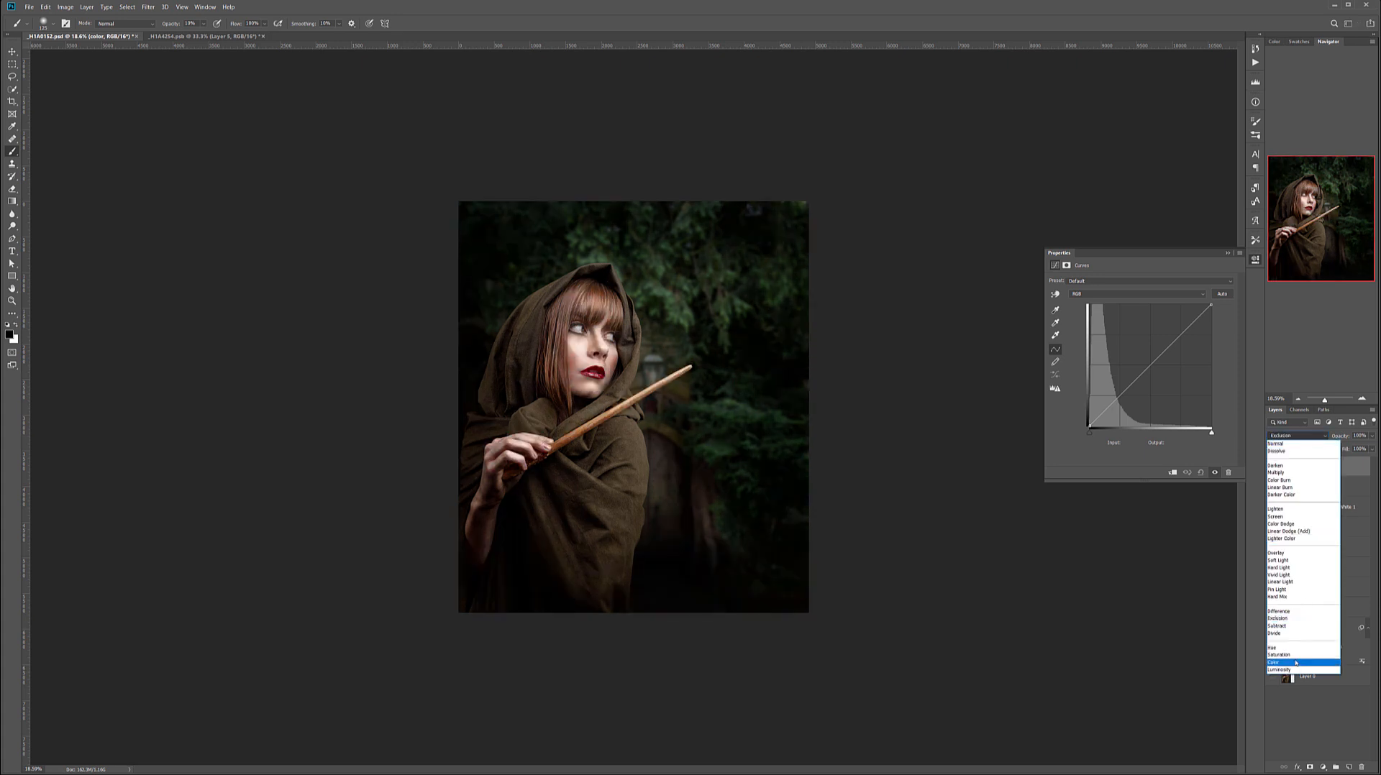
{"action": "left_click", "coordinate": [1296, 662]}
In the Blue channel of the color curves, lift the black point and anchor the midtones.
{"action": "left_click", "coordinate": [1109, 294]}
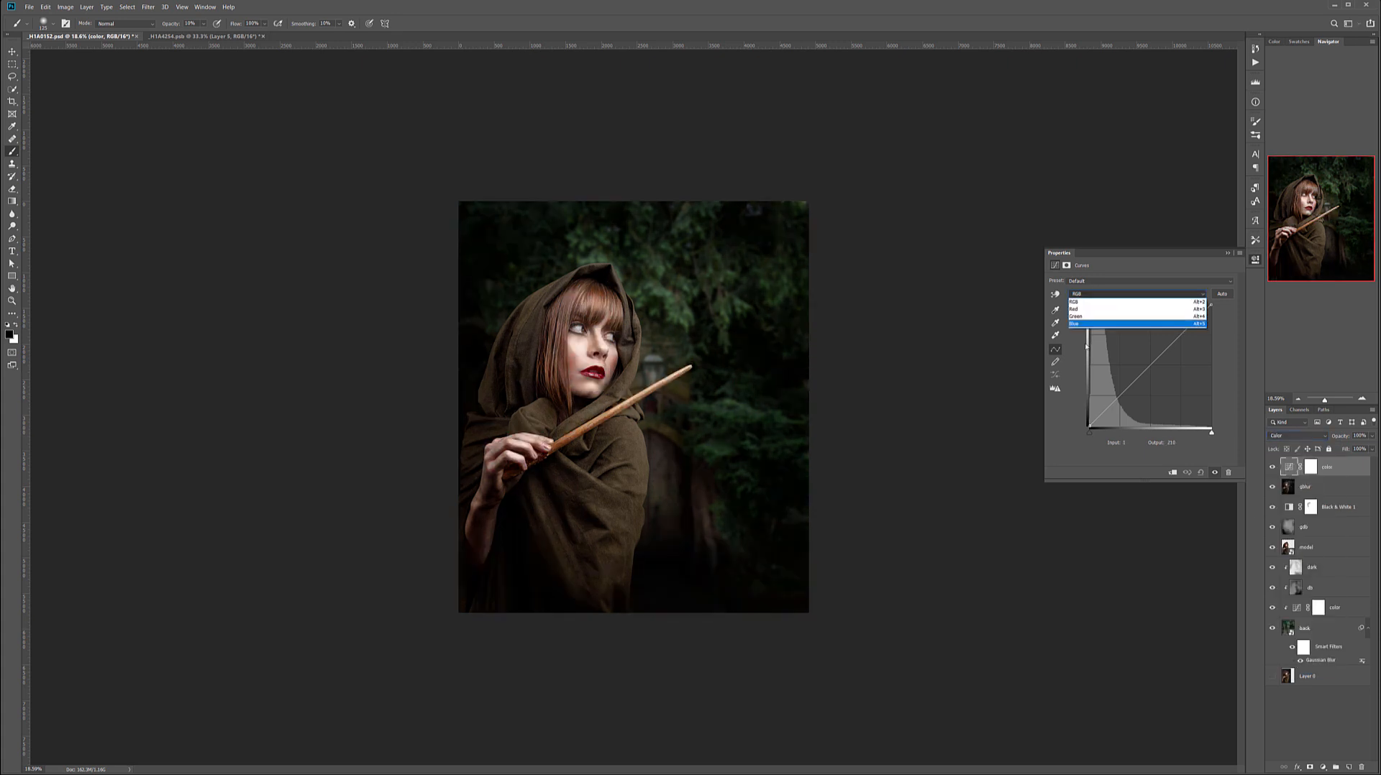
{"action": "left_click", "coordinate": [1091, 323]}
{"action": "left_click_drag", "start_coordinate": [1089, 425], "coordinate": [1088, 415]}
{"action": "left_click_drag", "start_coordinate": [1147, 364], "coordinate": [1154, 368]}
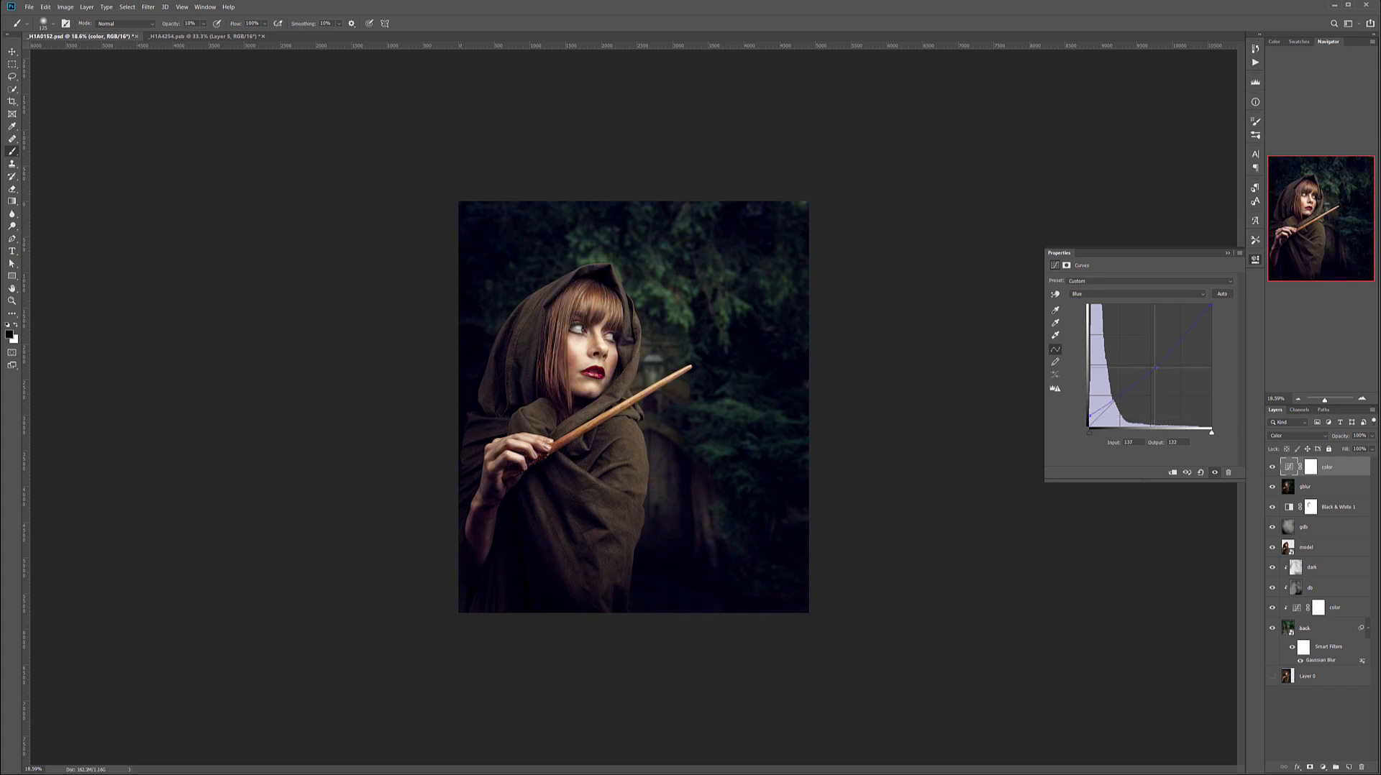
{"action": "left_click_drag", "start_coordinate": [1091, 416], "coordinate": [1089, 418]}
{"action": "left_click_drag", "start_coordinate": [1090, 419], "coordinate": [1089, 416]}
In the Red channel of the color curves, anchor the midtones and pull the shadows down.
{"action": "left_click", "coordinate": [1080, 294]}
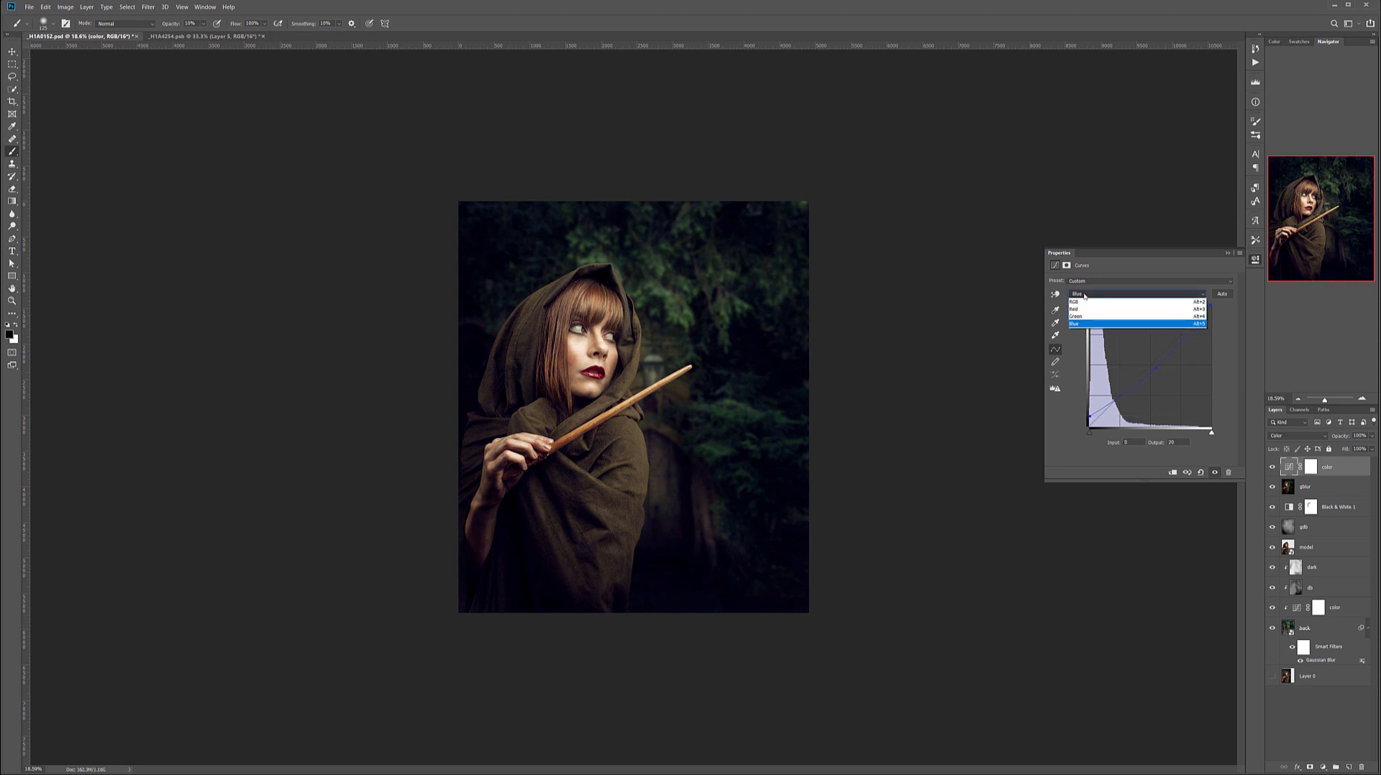
{"action": "left_click", "coordinate": [1079, 309]}
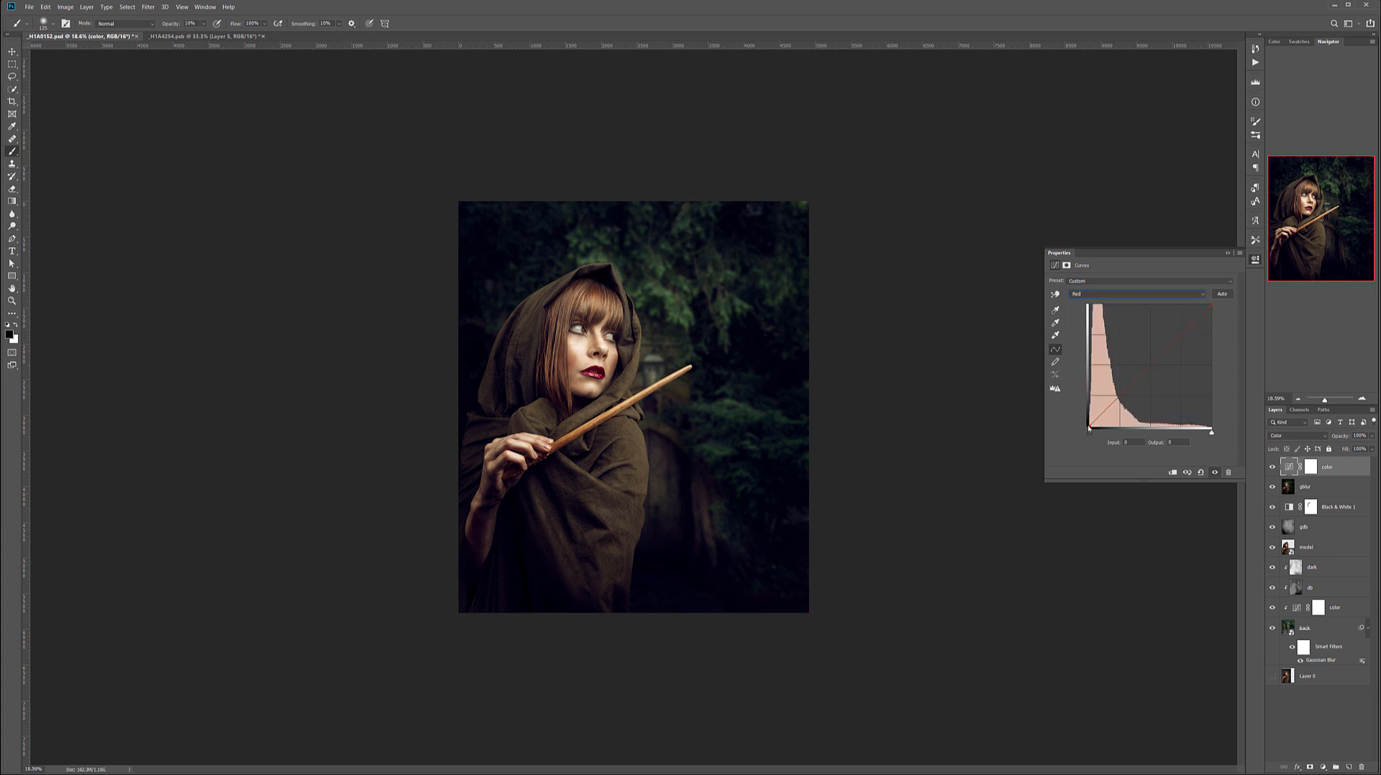
{"action": "left_click_drag", "start_coordinate": [1089, 429], "coordinate": [1114, 401]}
{"action": "left_click", "coordinate": [1158, 358]}
{"action": "left_click_drag", "start_coordinate": [1114, 402], "coordinate": [1095, 428]}
Compare the image with and without the color curves layer and reduce that layer's opacity.
{"action": "left_click", "coordinate": [1272, 467]}
{"action": "left_click", "coordinate": [1273, 468]}
{"action": "left_click", "coordinate": [1372, 436]}
{"action": "left_click_drag", "start_coordinate": [1345, 448], "coordinate": [1358, 448]}
Add another Curves adjustment on top, name it lum and set its blend mode to Luminosity.
{"action": "left_click", "coordinate": [1323, 767]}
{"action": "left_click", "coordinate": [1341, 646]}
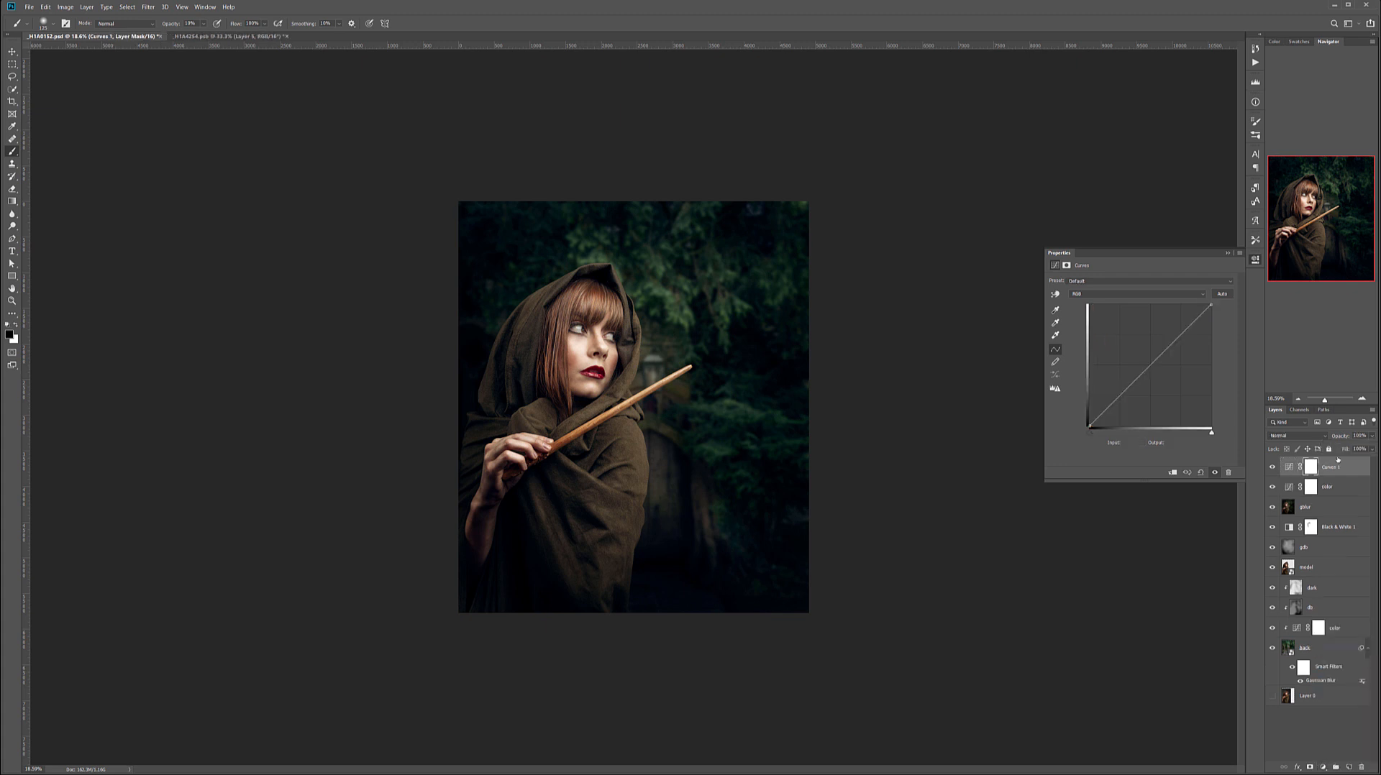
{"action": "double_click", "coordinate": [1332, 466]}
{"action": "type", "text": "v"}
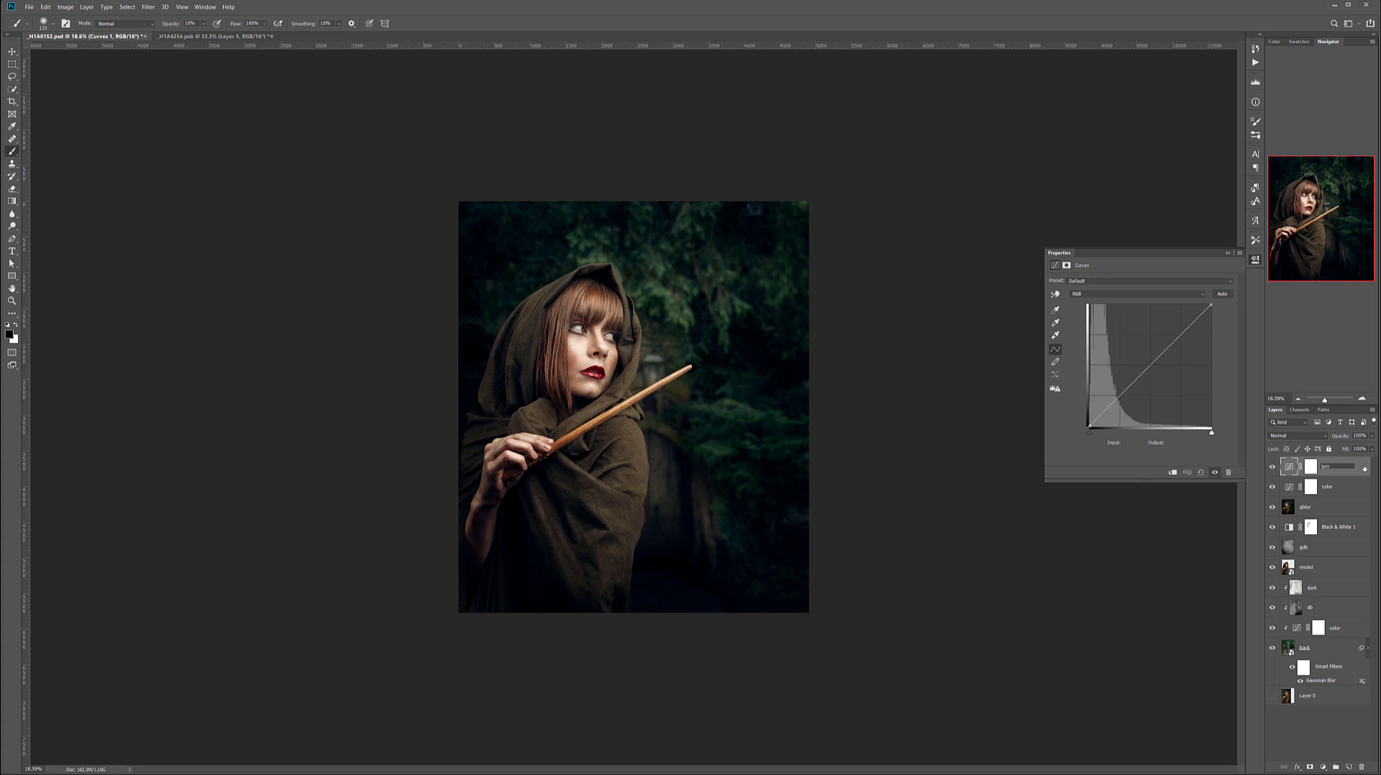
{"action": "type", "text": "um"}
{"action": "key", "text": "Return"}
{"action": "left_click", "coordinate": [1323, 437]}
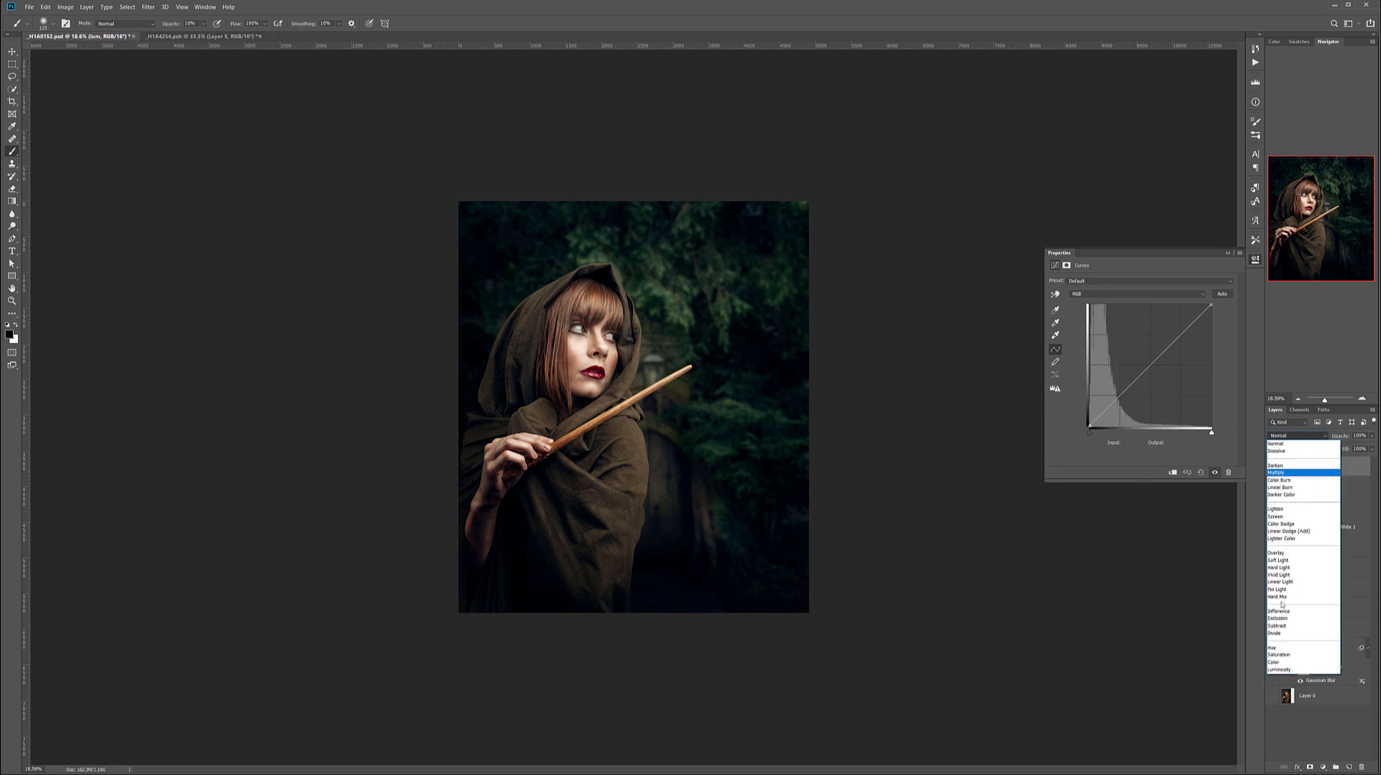
{"action": "left_click", "coordinate": [1280, 669]}
Shape the lum curve by lifting the black point, slightly lowering the white point, pulling down the shadows and adding a midtone point.
{"action": "left_click_drag", "start_coordinate": [1090, 430], "coordinate": [1090, 421]}
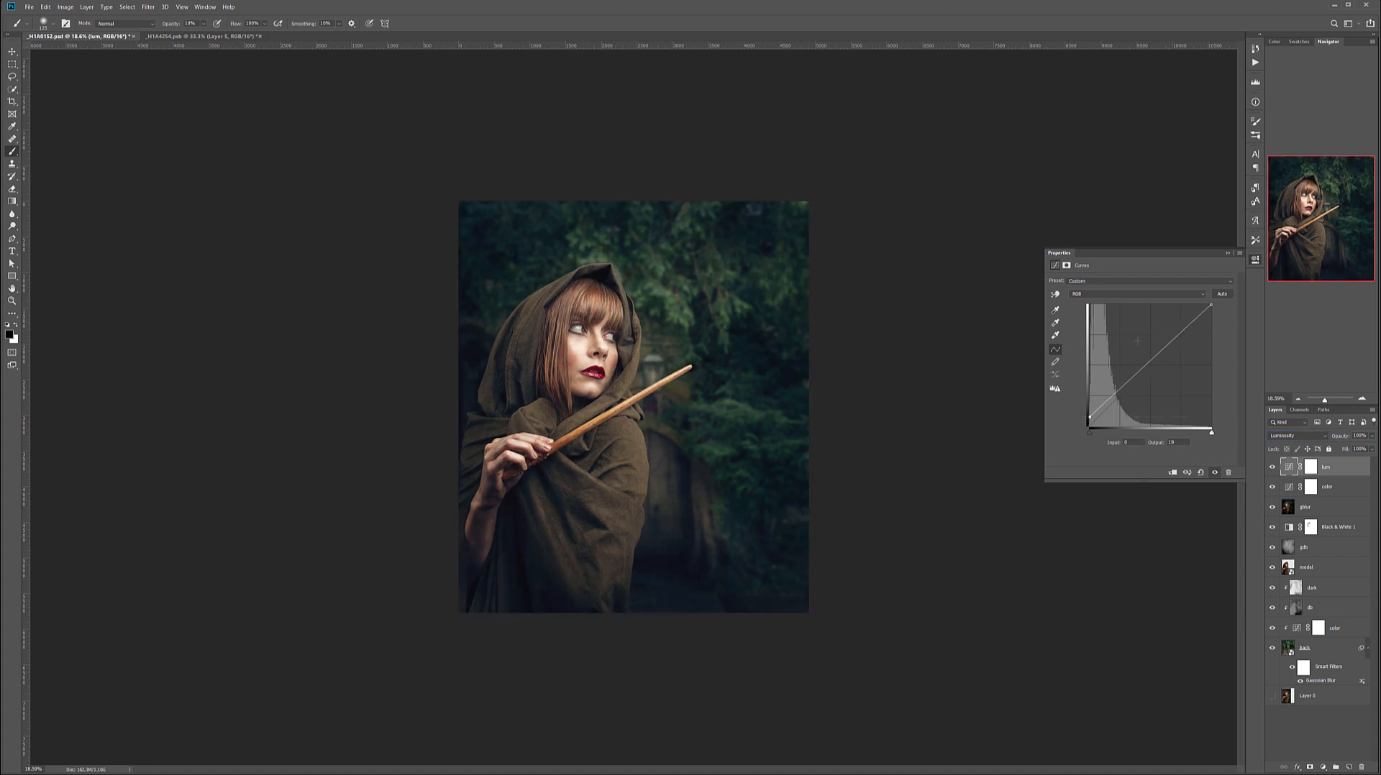
{"action": "left_click_drag", "start_coordinate": [1211, 305], "coordinate": [1211, 307]}
{"action": "left_click_drag", "start_coordinate": [1147, 371], "coordinate": [1110, 403]}
{"action": "left_click", "coordinate": [1154, 359]}
{"action": "left_click_drag", "start_coordinate": [1156, 359], "coordinate": [1158, 358]}
Compare the image with and without the lum curves layer and lower its opacity to about 18%.
{"action": "left_click", "coordinate": [1272, 469]}
{"action": "left_click", "coordinate": [1272, 468]}
{"action": "left_click", "coordinate": [1272, 468]}
{"action": "left_click", "coordinate": [1272, 469]}
{"action": "left_click", "coordinate": [1272, 468]}
{"action": "left_click", "coordinate": [1272, 468]}
{"action": "left_click", "coordinate": [1272, 469]}
{"action": "left_click", "coordinate": [1272, 468]}
{"action": "left_click_drag", "start_coordinate": [1375, 436], "coordinate": [1333, 449]}
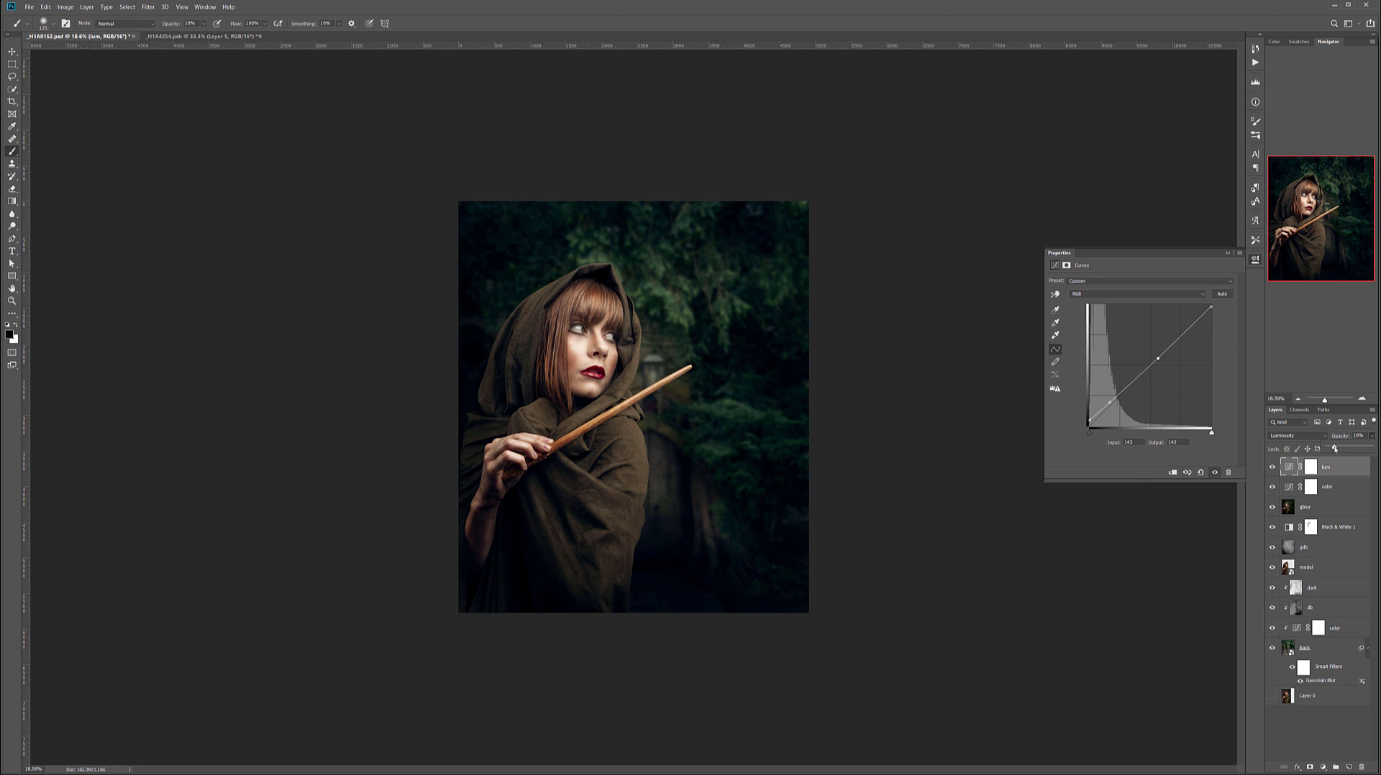
Check the effect of the color curves, hide the lum and color layers, and select the gblur layer.
{"action": "left_click", "coordinate": [1277, 488]}
{"action": "left_click", "coordinate": [1277, 487]}
{"action": "left_click", "coordinate": [1272, 466]}
{"action": "left_click", "coordinate": [1271, 487]}
{"action": "left_click", "coordinate": [1323, 506]}
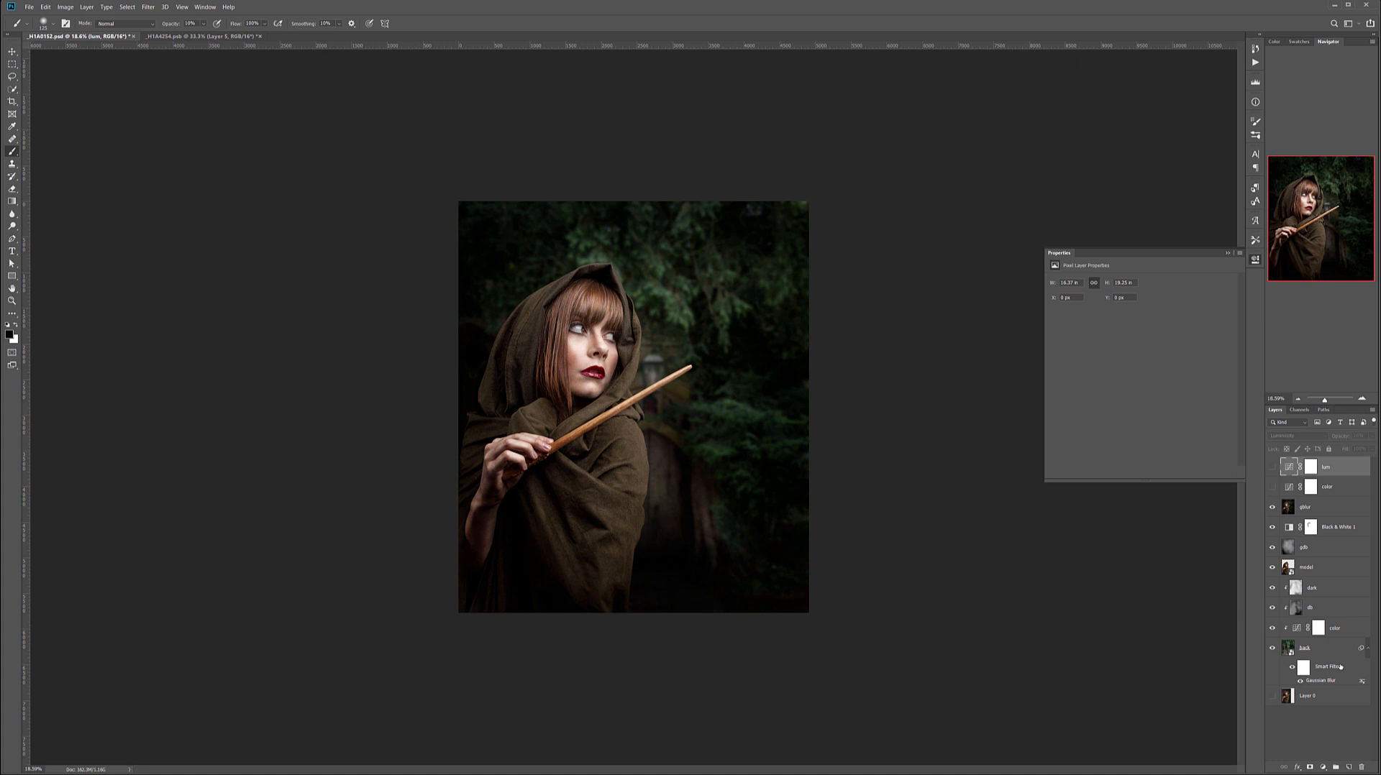
Add a Selective Color adjustment above gblur and tint its Blacks: cyan +2, magenta +4, with yellow and black slightly lowered.
{"action": "left_click", "coordinate": [1322, 767]}
{"action": "left_click", "coordinate": [1354, 763]}
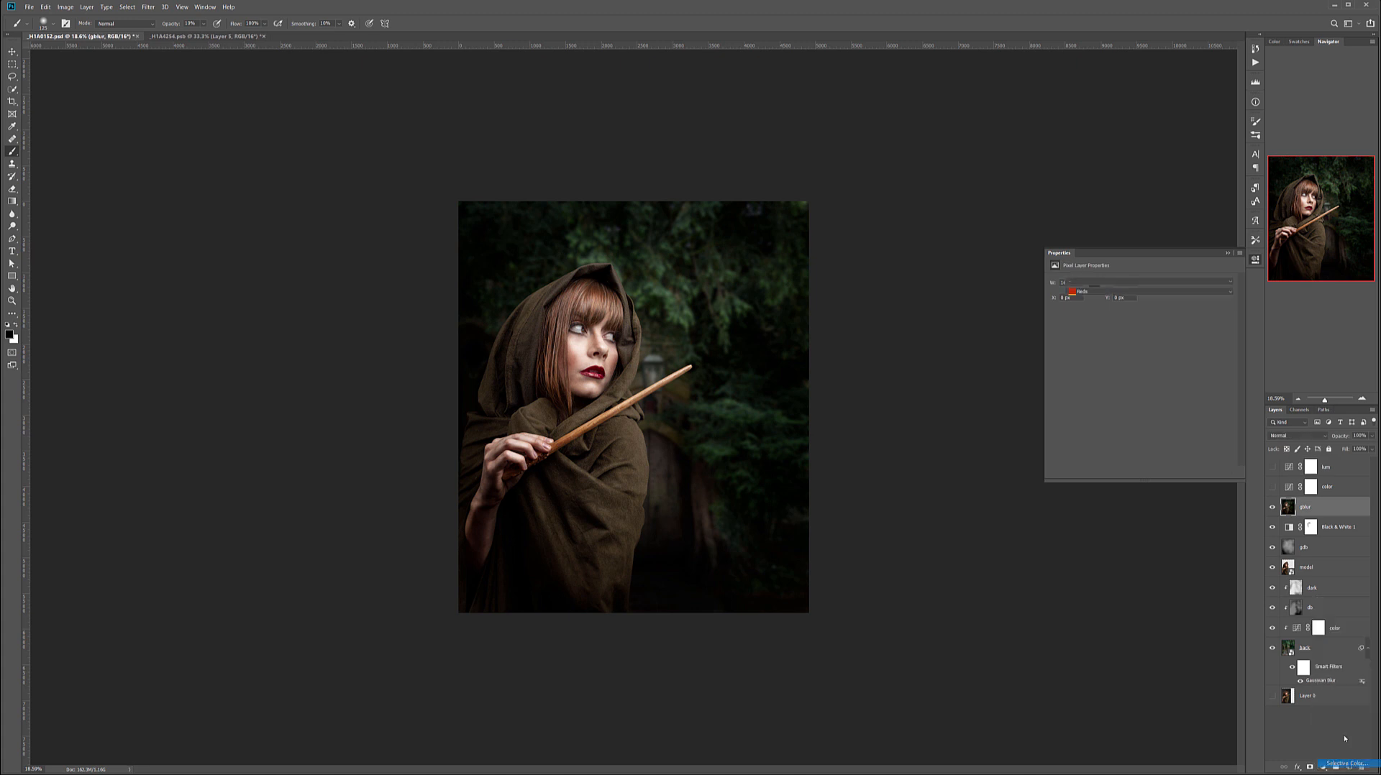
{"action": "left_click", "coordinate": [1126, 291]}
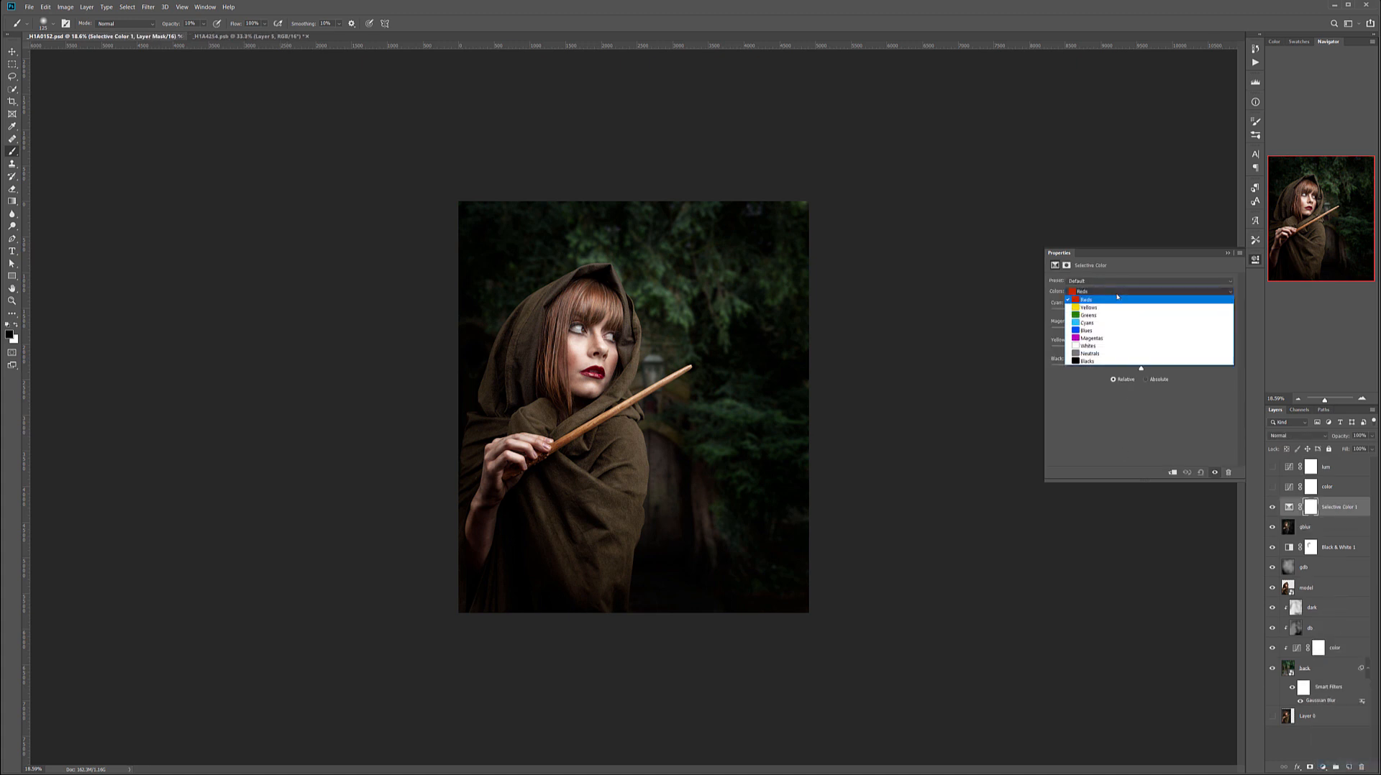
{"action": "left_click", "coordinate": [1142, 367]}
{"action": "mouse_move", "coordinate": [1141, 368]}
{"action": "left_mouse_down"}
{"action": "mouse_move", "coordinate": [1038, 372]}
{"action": "mouse_move", "coordinate": [1134, 370]}
{"action": "left_mouse_up"}
{"action": "left_click_drag", "start_coordinate": [1141, 313], "coordinate": [1135, 352]}
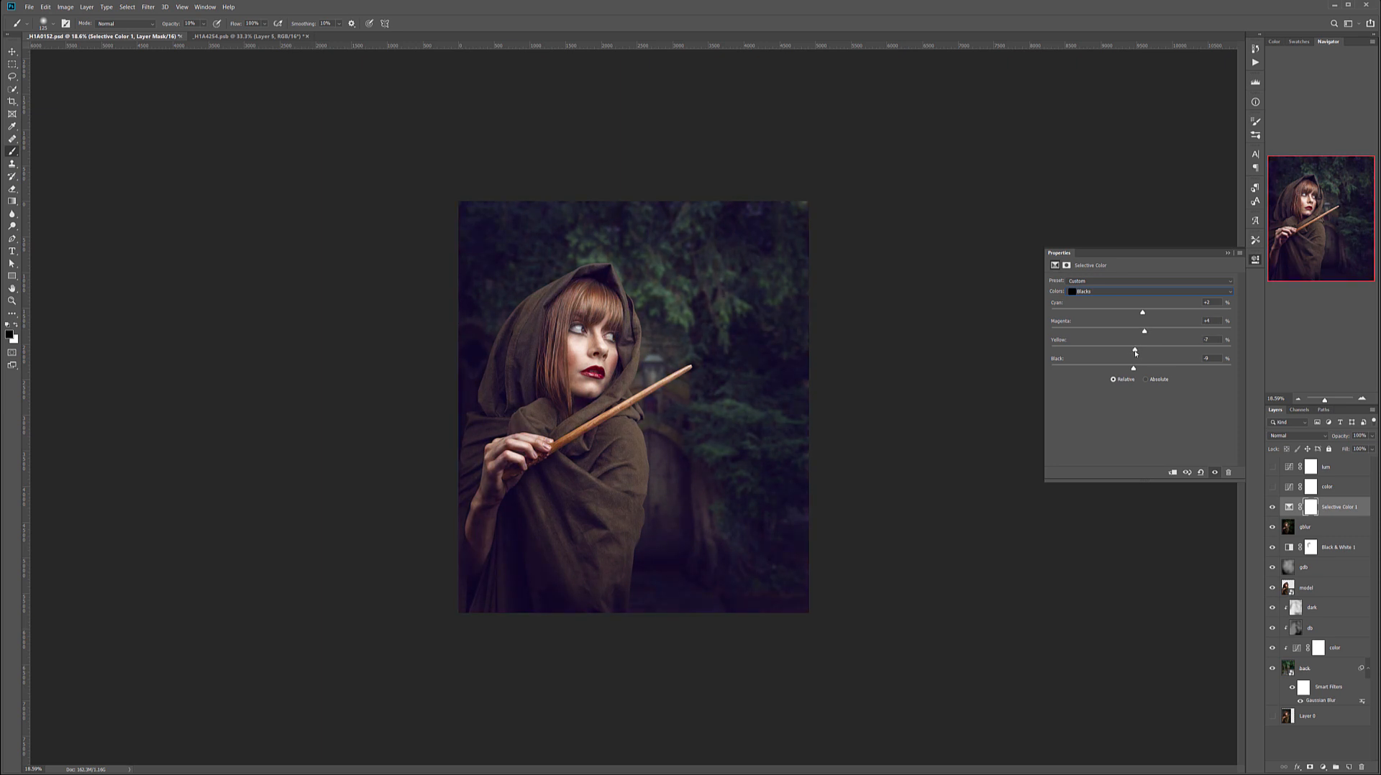
In Selective Color, fine-tune the Neutrals with slightly less cyan, and adjust the Whites, raising their black to +1.
{"action": "left_click", "coordinate": [1117, 293]}
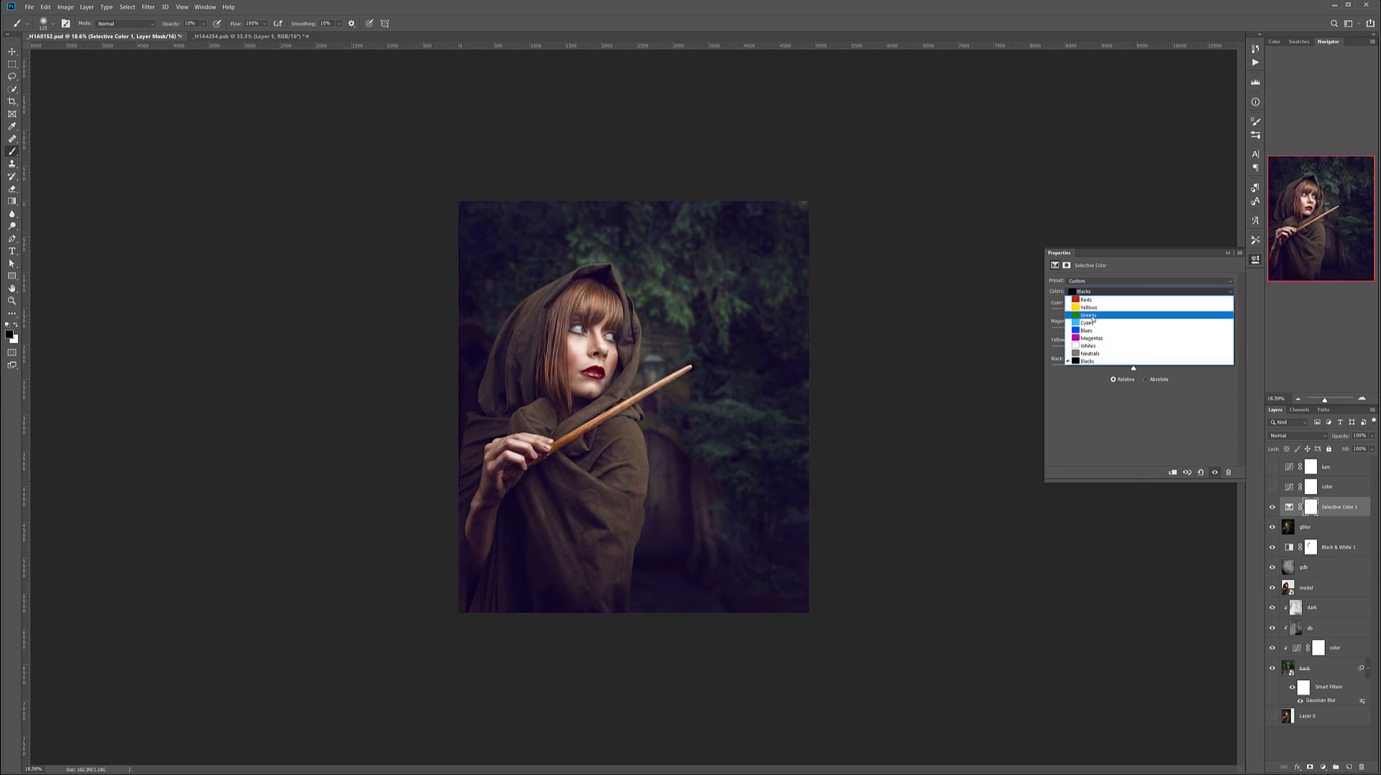
{"action": "left_click", "coordinate": [1093, 354]}
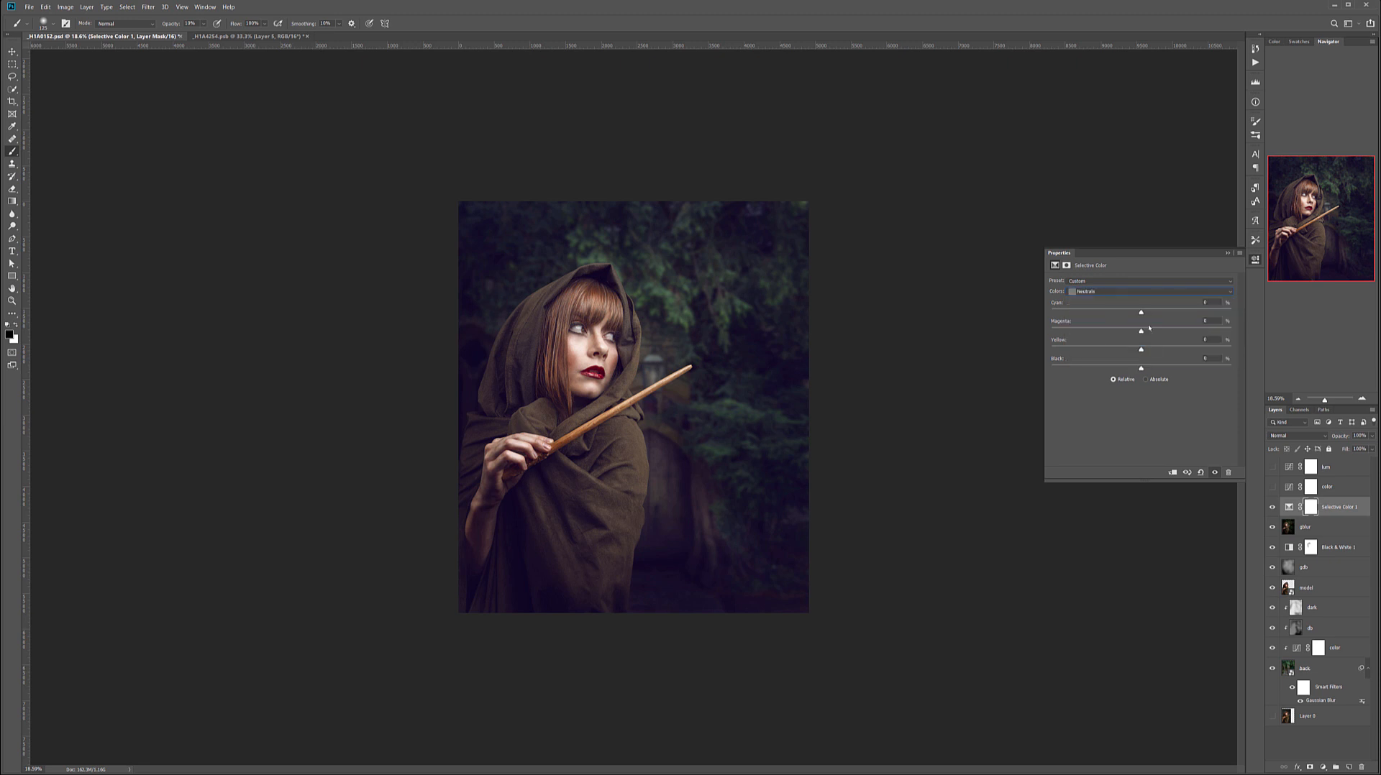
{"action": "mouse_move", "coordinate": [1139, 370]}
{"action": "left_mouse_down"}
{"action": "mouse_move", "coordinate": [1184, 368]}
{"action": "mouse_move", "coordinate": [1119, 368]}
{"action": "mouse_move", "coordinate": [1142, 372]}
{"action": "left_mouse_up"}
{"action": "left_click_drag", "start_coordinate": [1141, 354], "coordinate": [1136, 315]}
{"action": "left_click", "coordinate": [1084, 291]}
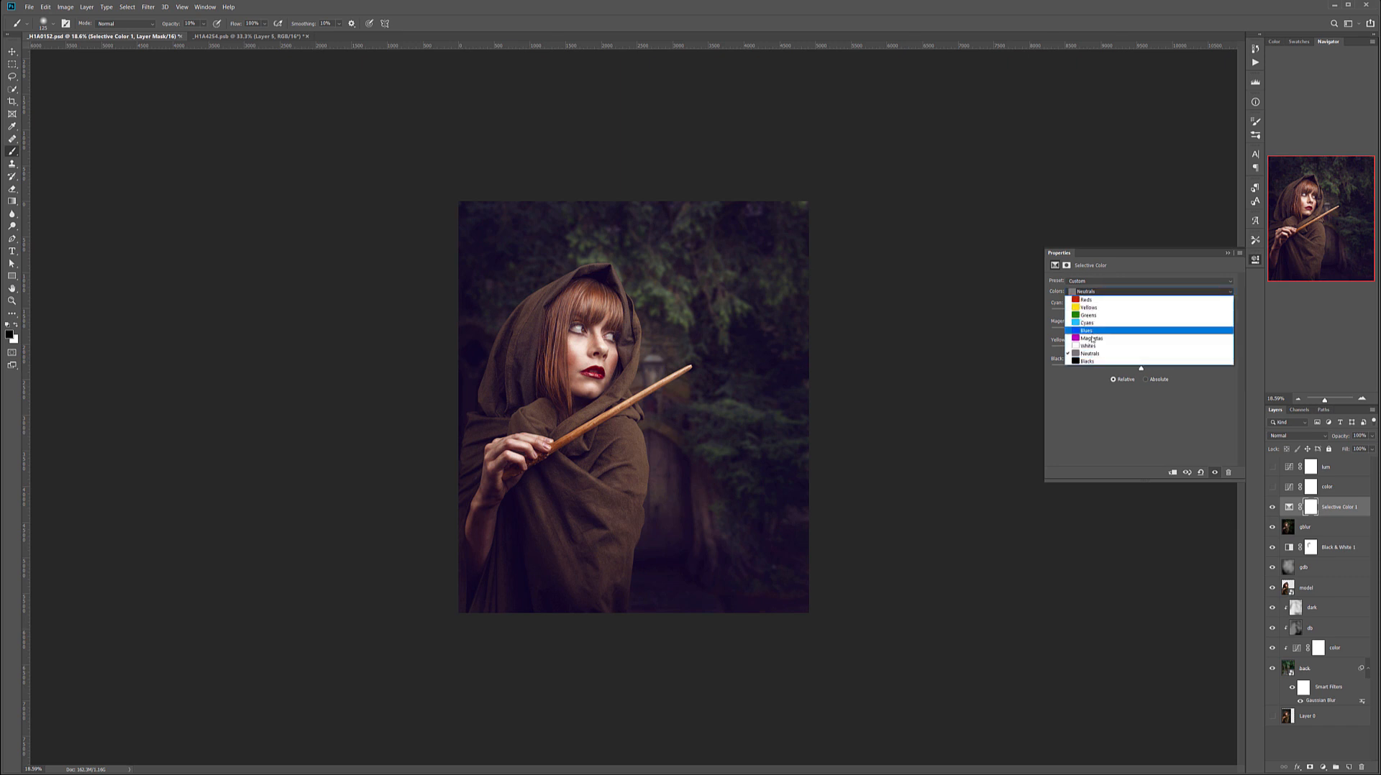
{"action": "left_click", "coordinate": [1149, 347]}
{"action": "left_click_drag", "start_coordinate": [1149, 368], "coordinate": [1141, 365]}
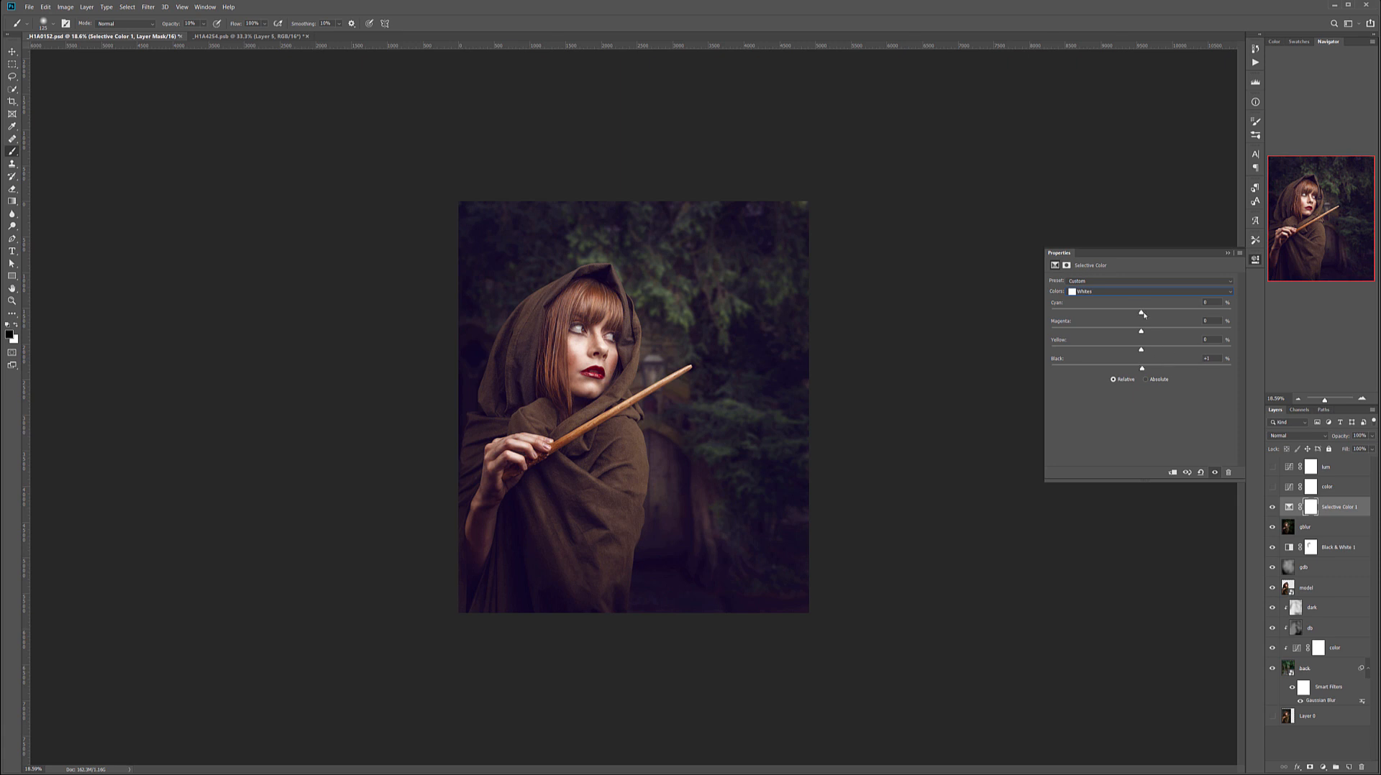
{"action": "left_click_drag", "start_coordinate": [1166, 313], "coordinate": [1149, 312]}
Lower black in the Selective Color Greens and set the Yellows to about cyan -18, yellow +7 and reduced black.
{"action": "left_click", "coordinate": [1151, 292]}
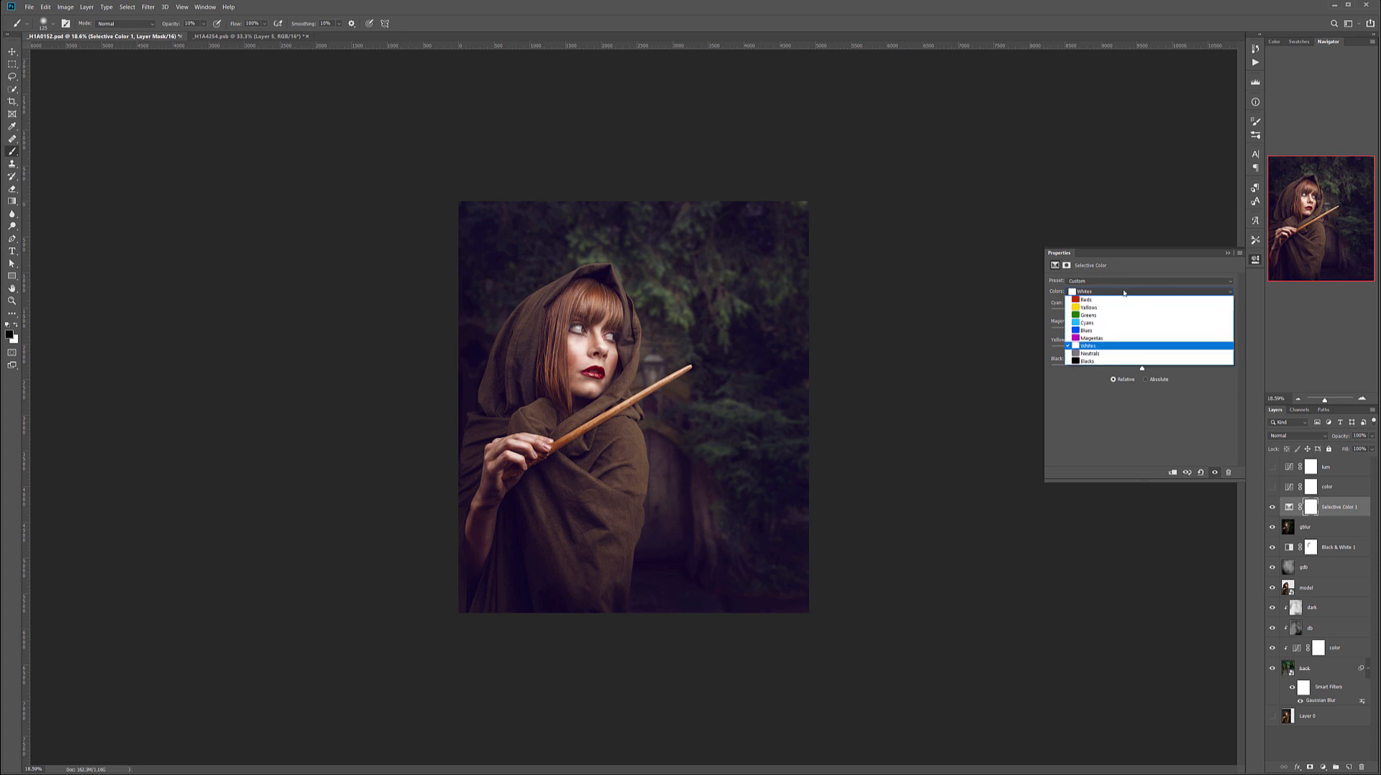
{"action": "left_click", "coordinate": [1091, 317]}
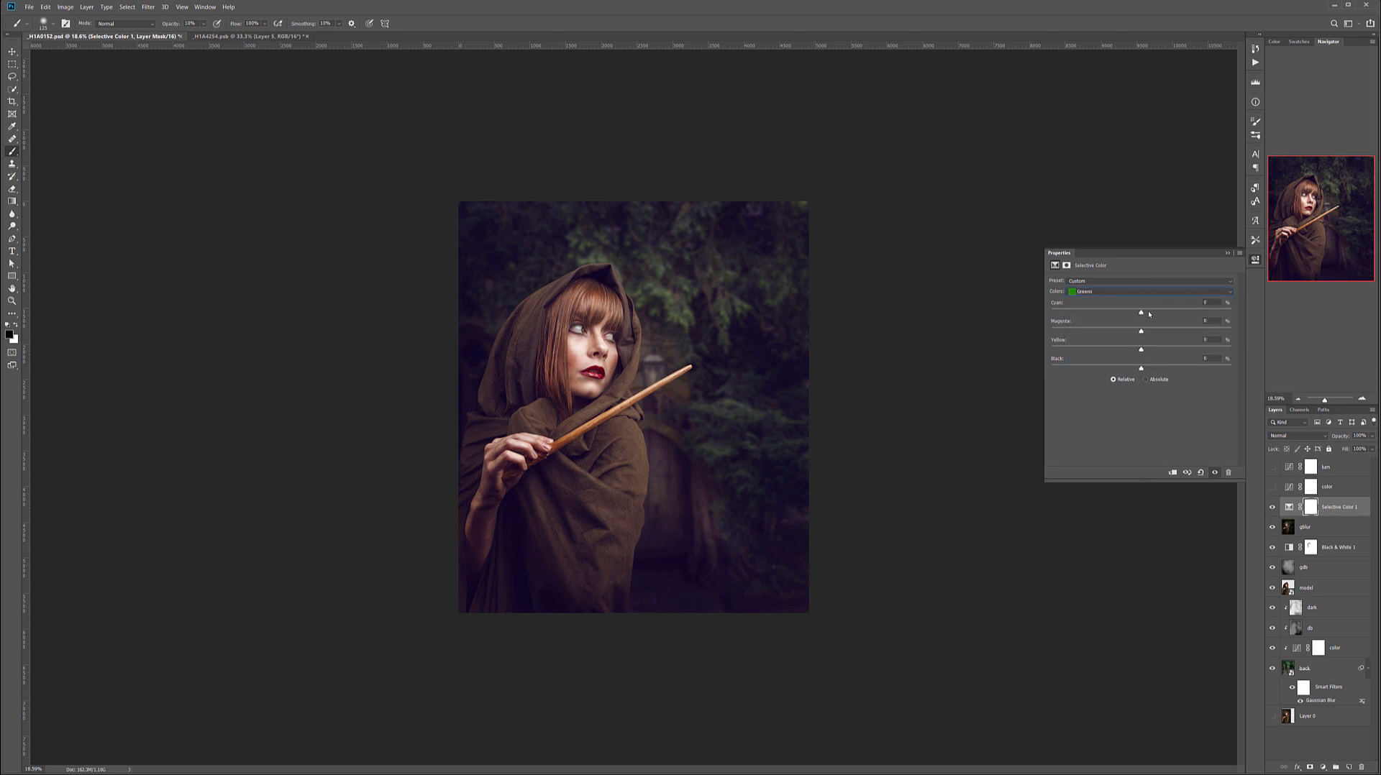
{"action": "mouse_move", "coordinate": [1058, 368]}
{"action": "left_mouse_down"}
{"action": "mouse_move", "coordinate": [1086, 368]}
{"action": "mouse_move", "coordinate": [1072, 368]}
{"action": "left_mouse_up"}
{"action": "mouse_move", "coordinate": [1142, 312]}
{"action": "left_mouse_down"}
{"action": "mouse_move", "coordinate": [1116, 314]}
{"action": "mouse_move", "coordinate": [1145, 333]}
{"action": "left_mouse_up"}
{"action": "left_click", "coordinate": [1103, 293]}
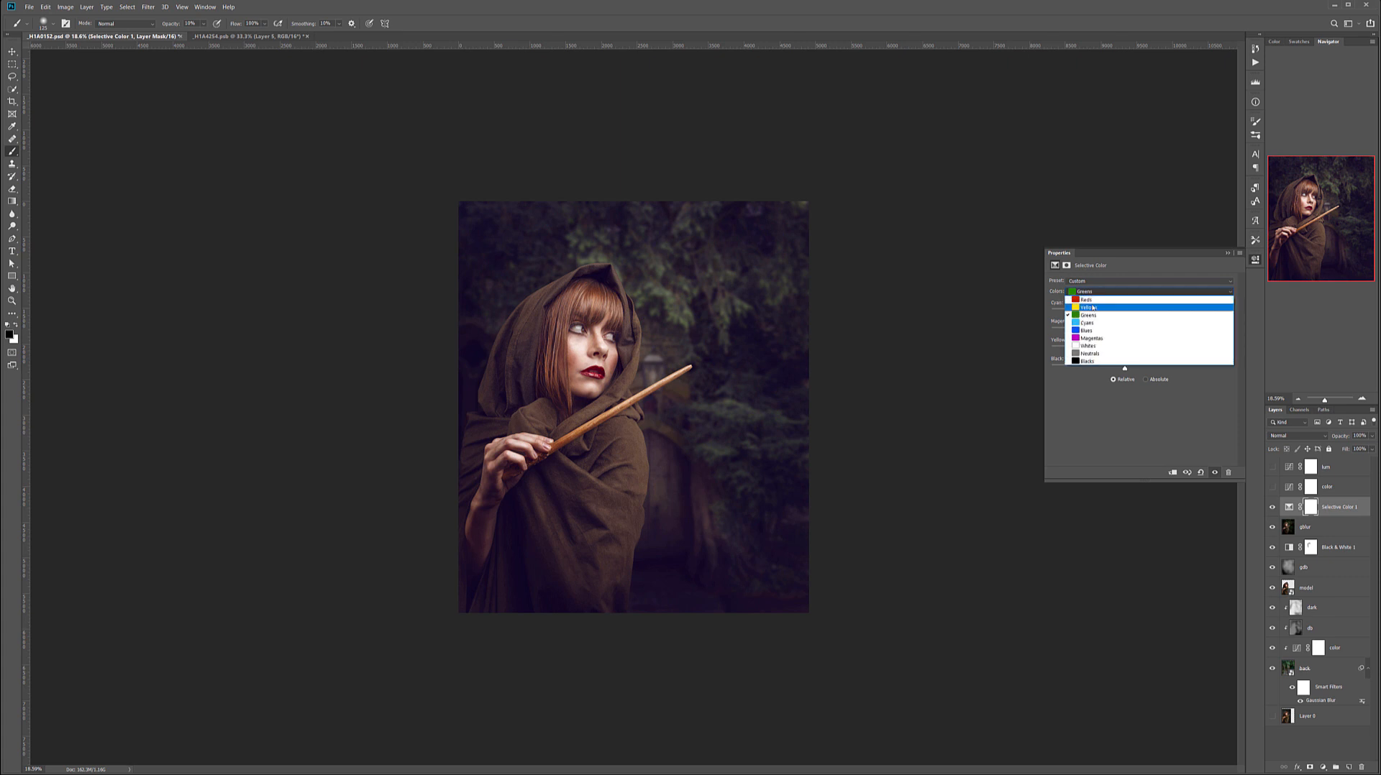
{"action": "left_click", "coordinate": [1091, 308]}
{"action": "left_click_drag", "start_coordinate": [1144, 371], "coordinate": [1188, 315]}
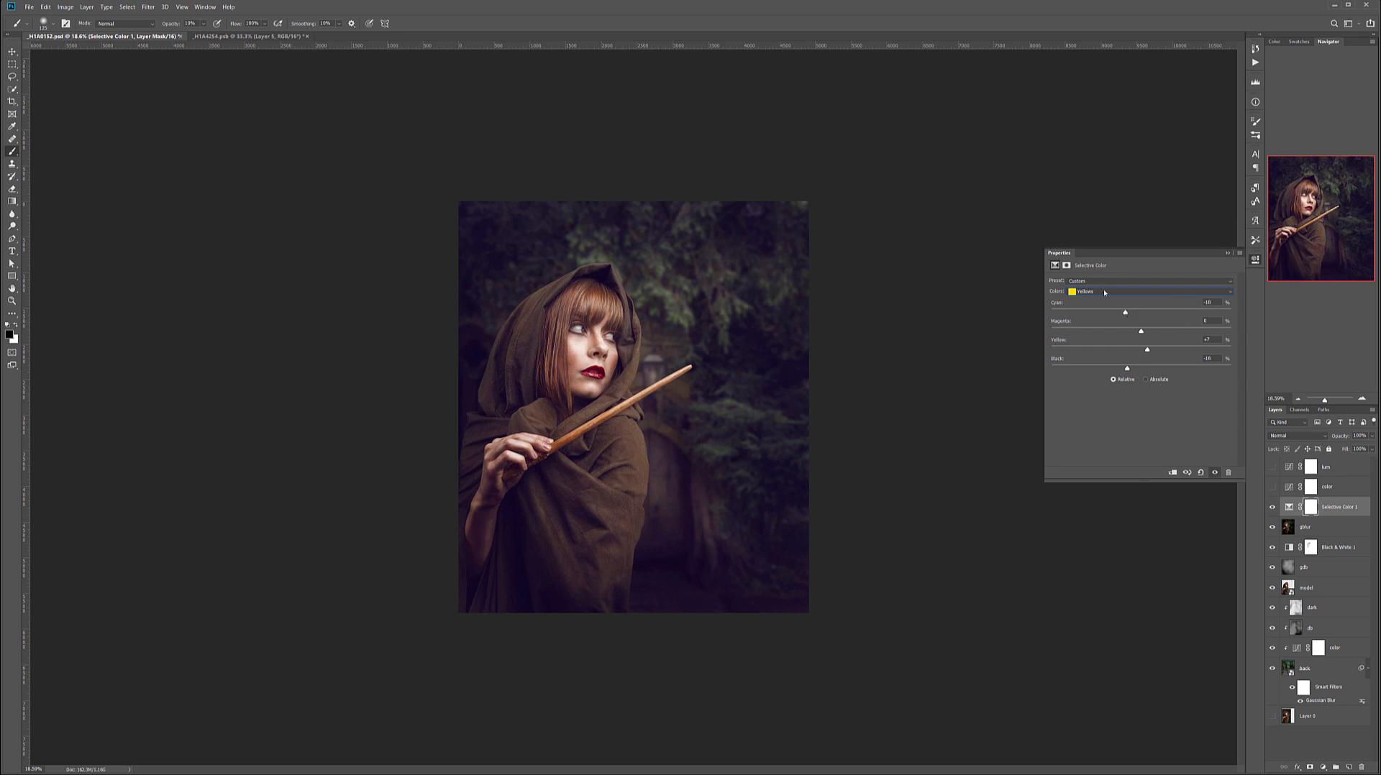
Slightly lower black in the Selective Color Blues and retune the Blacks to cyan +5, magenta +2 and slightly reduced yellow.
{"action": "left_click", "coordinate": [1104, 292]}
{"action": "left_click", "coordinate": [1088, 330]}
{"action": "left_click", "coordinate": [1138, 367]}
{"action": "left_click", "coordinate": [1129, 292]}
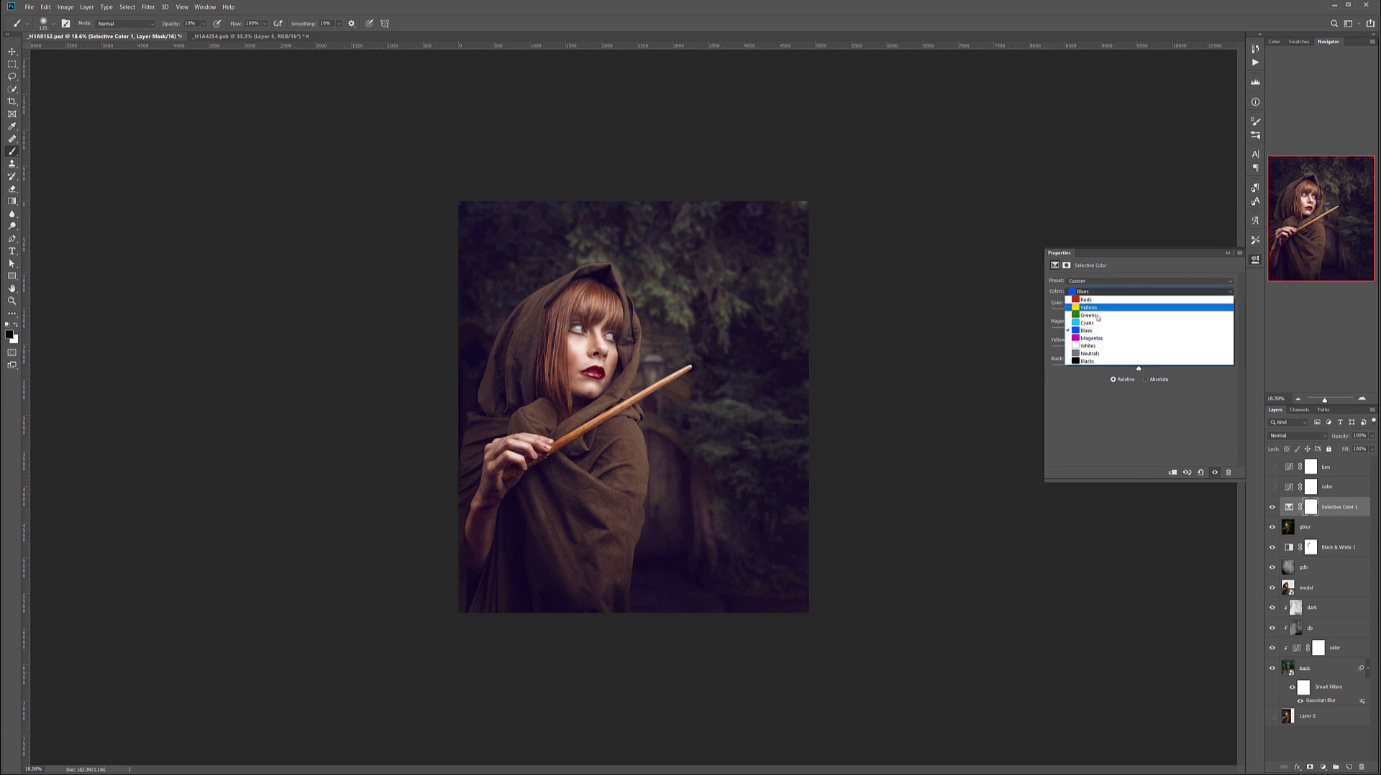
{"action": "left_click", "coordinate": [1088, 361]}
{"action": "left_click_drag", "start_coordinate": [1143, 314], "coordinate": [1135, 369]}
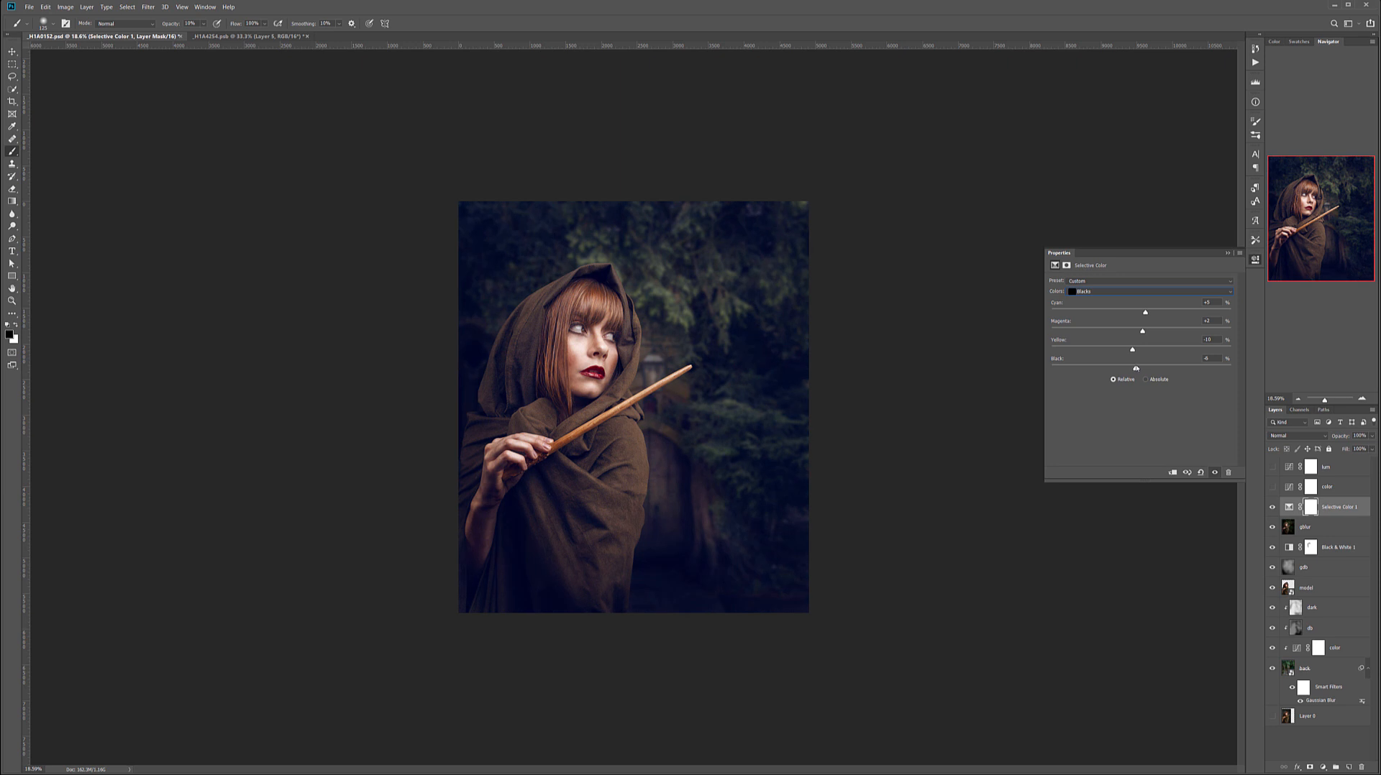
{"action": "left_click_drag", "start_coordinate": [1137, 353], "coordinate": [1138, 354]}
Compare the image with and without Selective Color, and show the color and lum curves layers again.
{"action": "left_click", "coordinate": [1273, 508]}
{"action": "left_click", "coordinate": [1273, 508]}
{"action": "left_click", "coordinate": [1272, 507]}
{"action": "left_click", "coordinate": [1272, 487]}
{"action": "left_click", "coordinate": [1273, 467]}
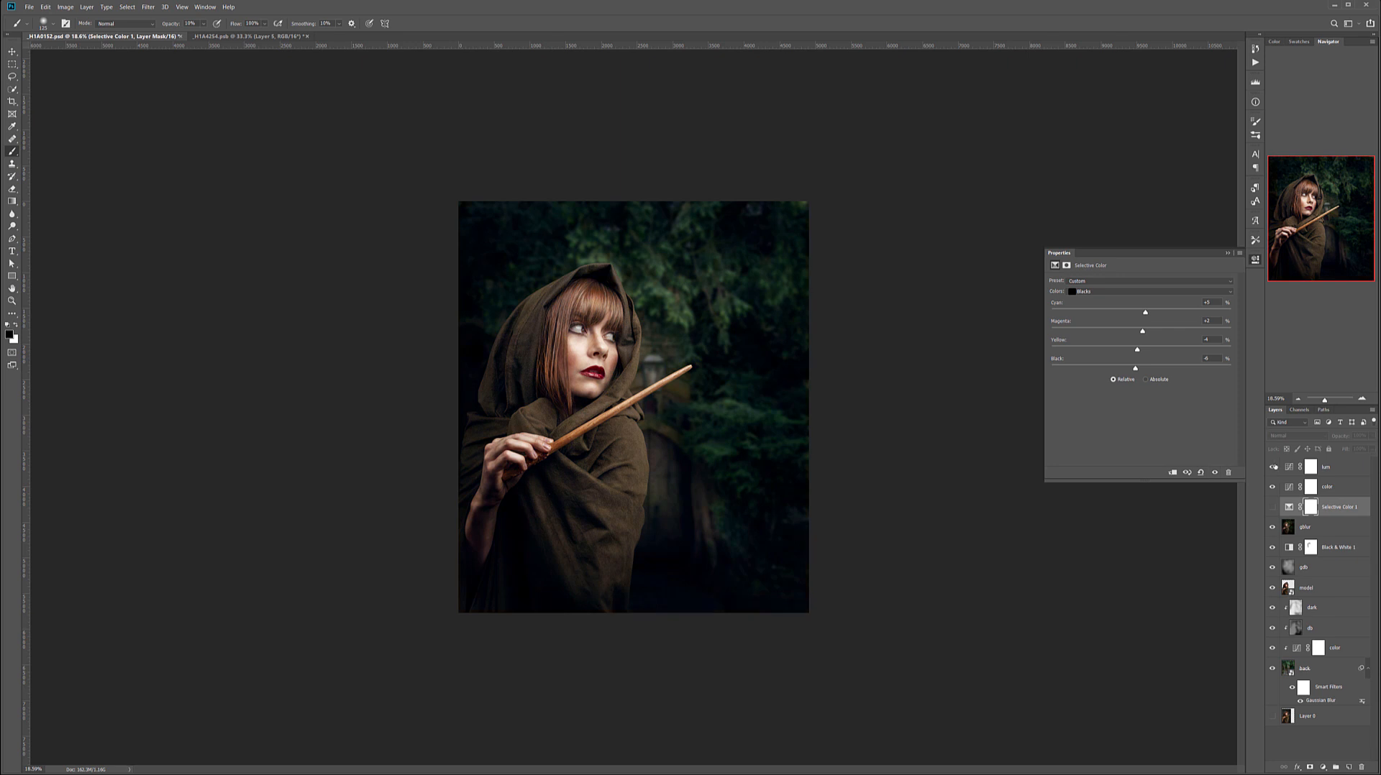
{"action": "left_click", "coordinate": [1272, 507]}
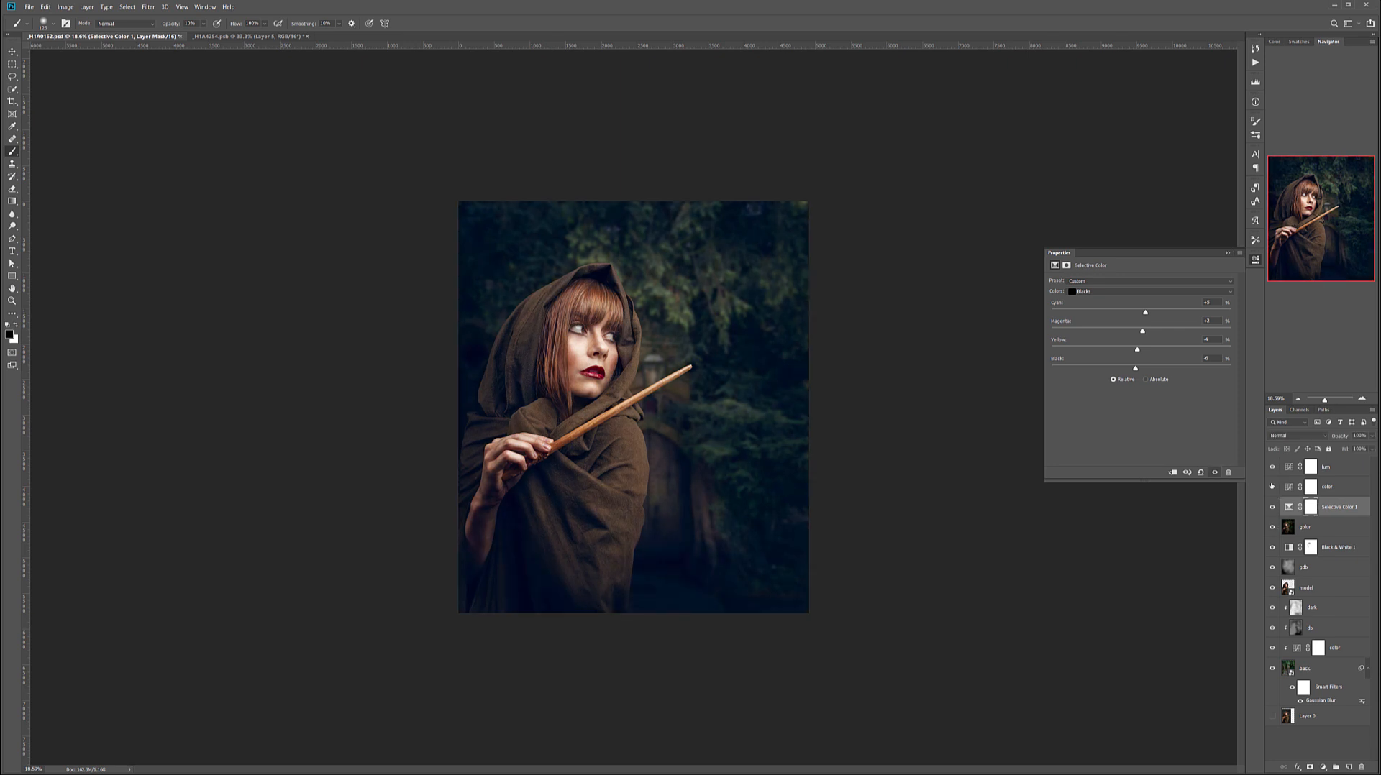
Reduce the opacity of the color curves layer beneath lum and check the effect of the lum layer.
{"action": "left_click", "coordinate": [1342, 487]}
{"action": "left_click", "coordinate": [1371, 435]}
{"action": "mouse_move", "coordinate": [1350, 447]}
{"action": "left_mouse_down"}
{"action": "mouse_move", "coordinate": [1370, 448]}
{"action": "mouse_move", "coordinate": [1338, 449]}
{"action": "left_mouse_up"}
{"action": "left_click", "coordinate": [1271, 469]}
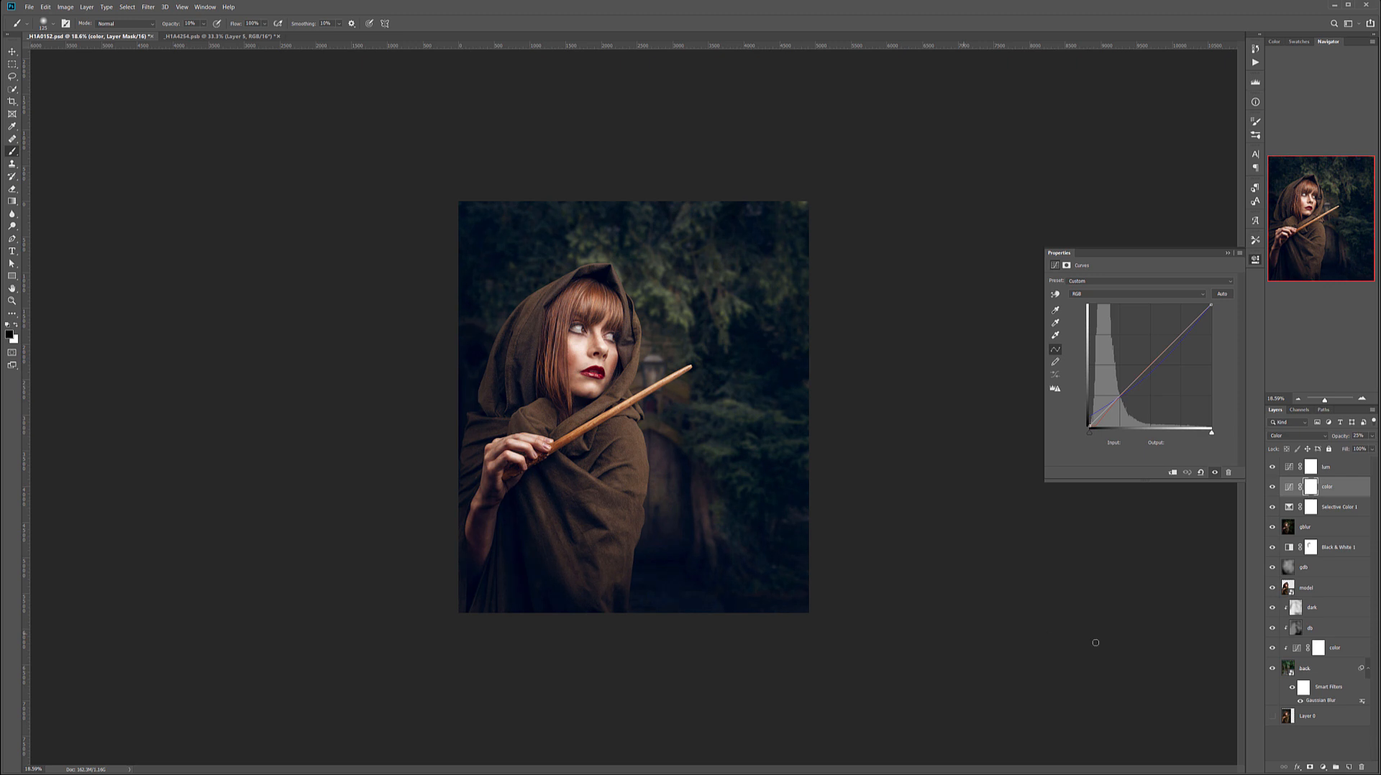
Add a Curves adjustment above gblur, pull its white point down to black and name the layer frame.
{"action": "left_click", "coordinate": [1342, 534]}
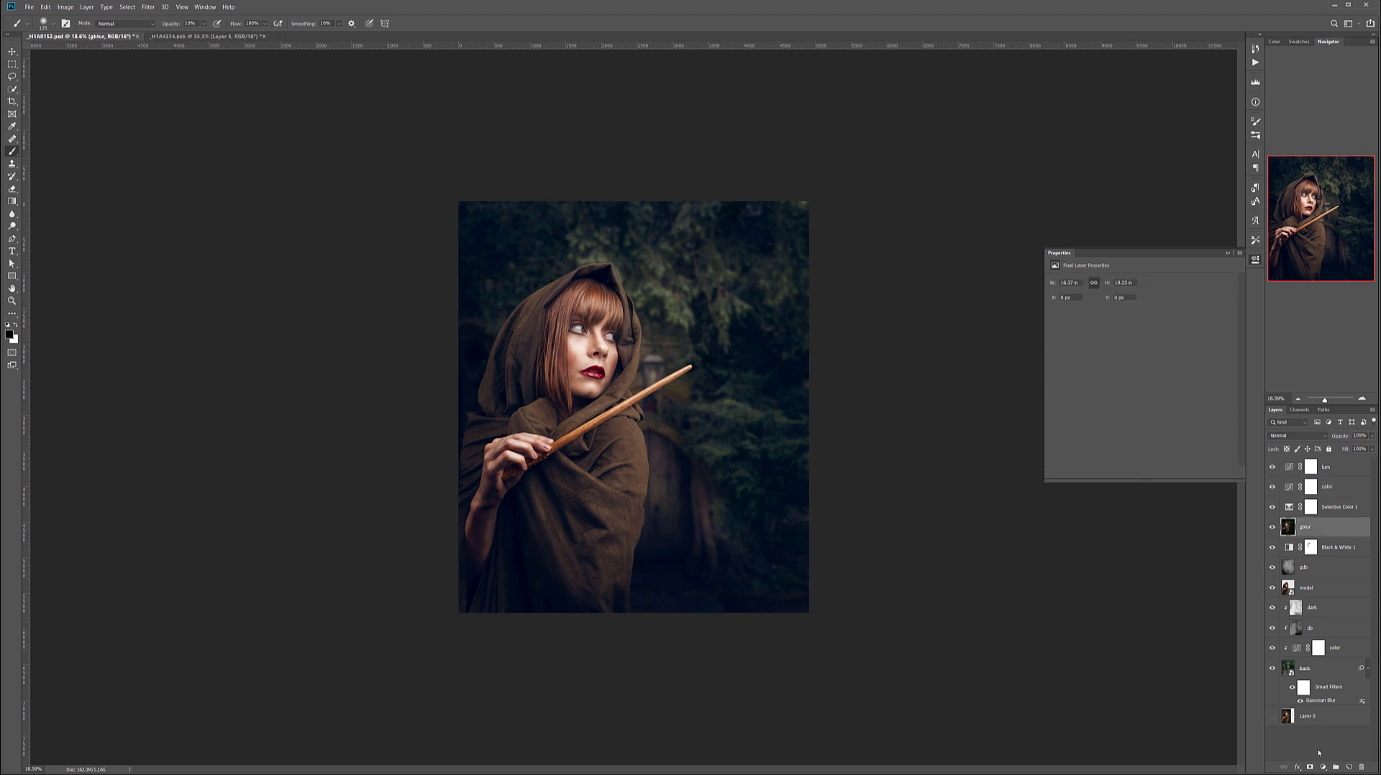
{"action": "left_click", "coordinate": [1323, 767]}
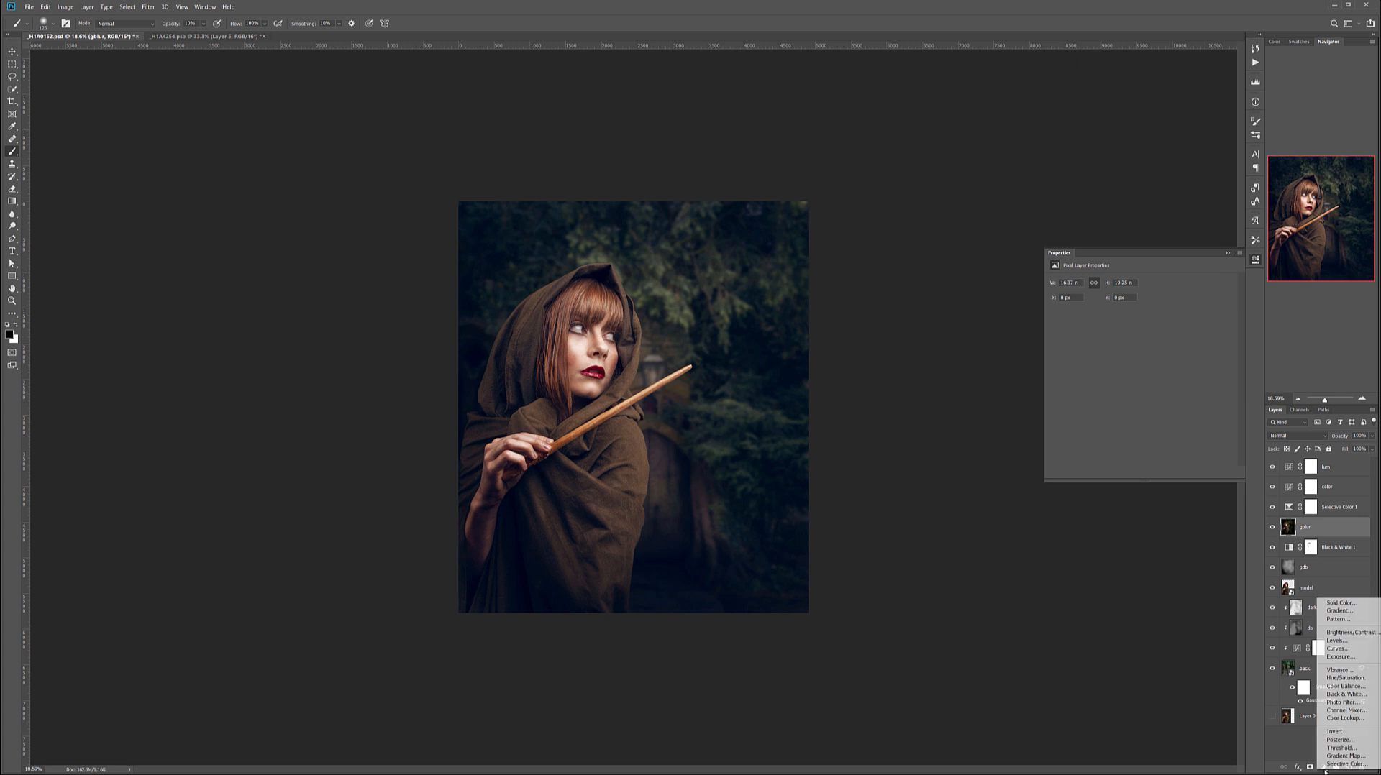
{"action": "left_click", "coordinate": [1336, 648]}
{"action": "left_click_drag", "start_coordinate": [1211, 305], "coordinate": [1213, 433]}
{"action": "double_click", "coordinate": [1331, 529]}
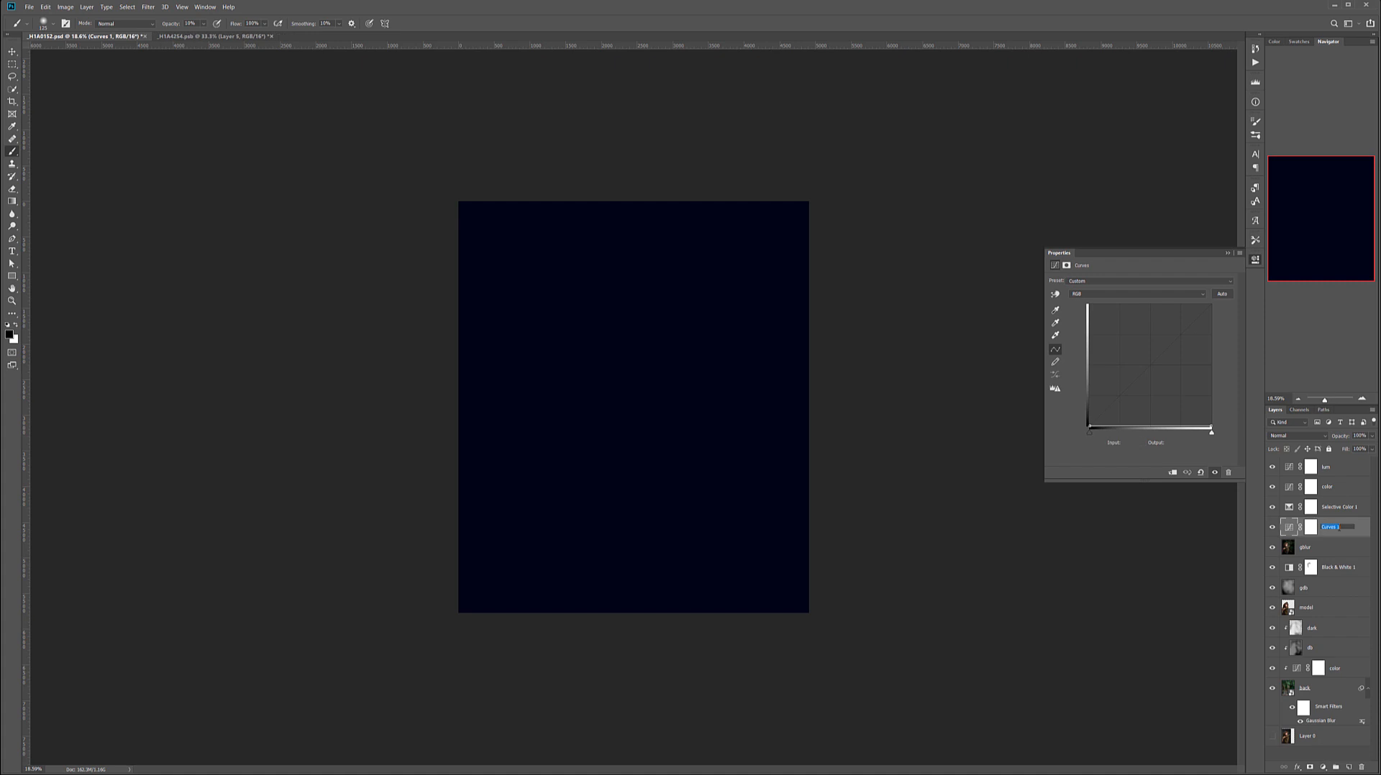
{"action": "type", "text": "fr"}
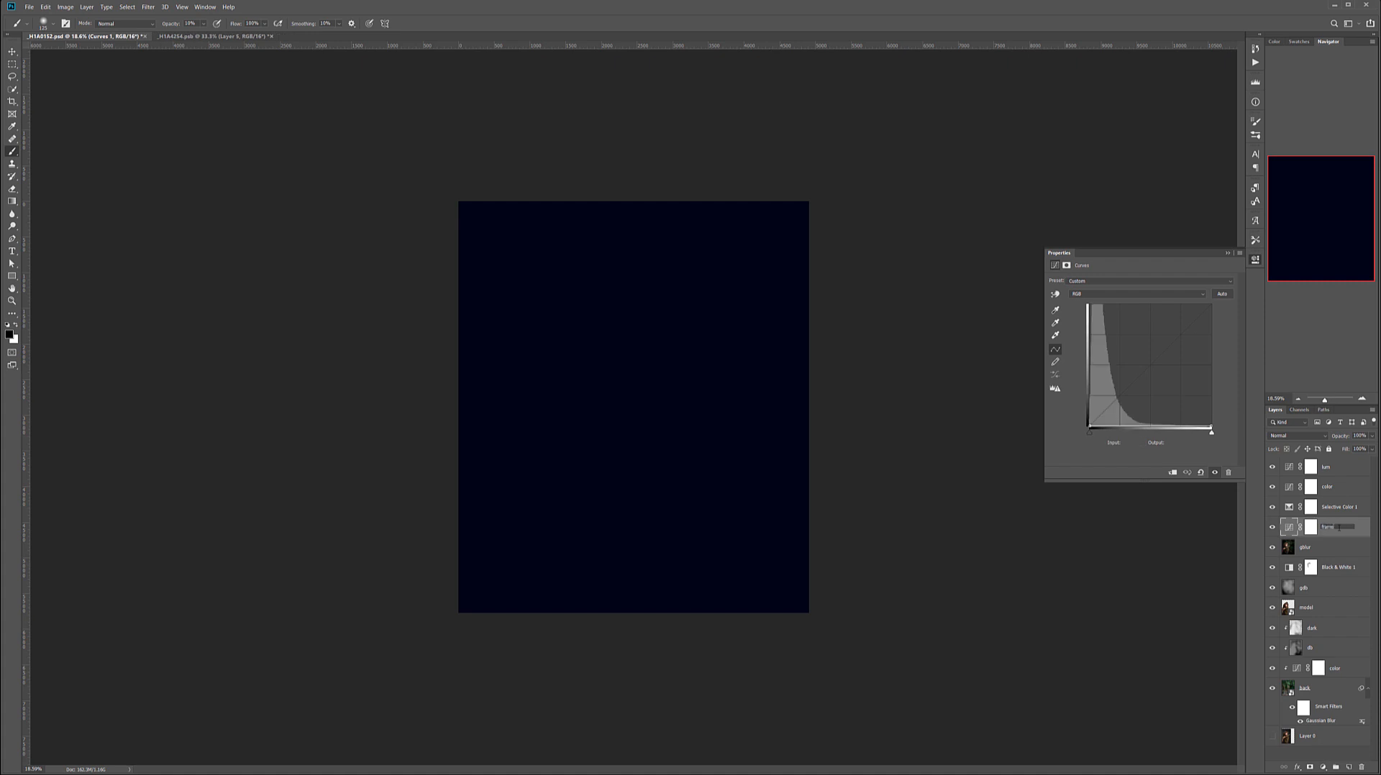
{"action": "type", "text": "ame"}
{"action": "key", "text": "Return"}
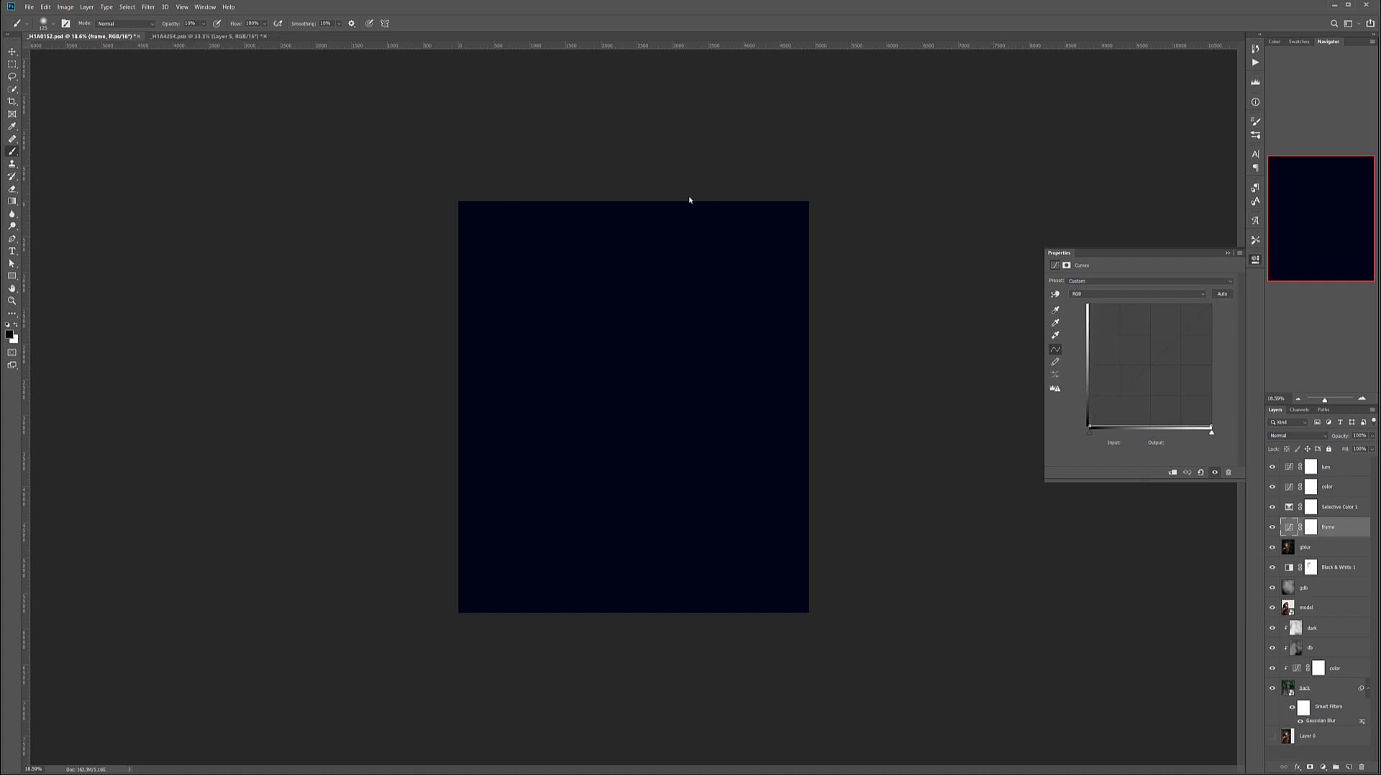
Mask the frame layer with a black rectangle just inside the canvas edges and feather the mask by over 300 px.
{"action": "key", "text": "m"}
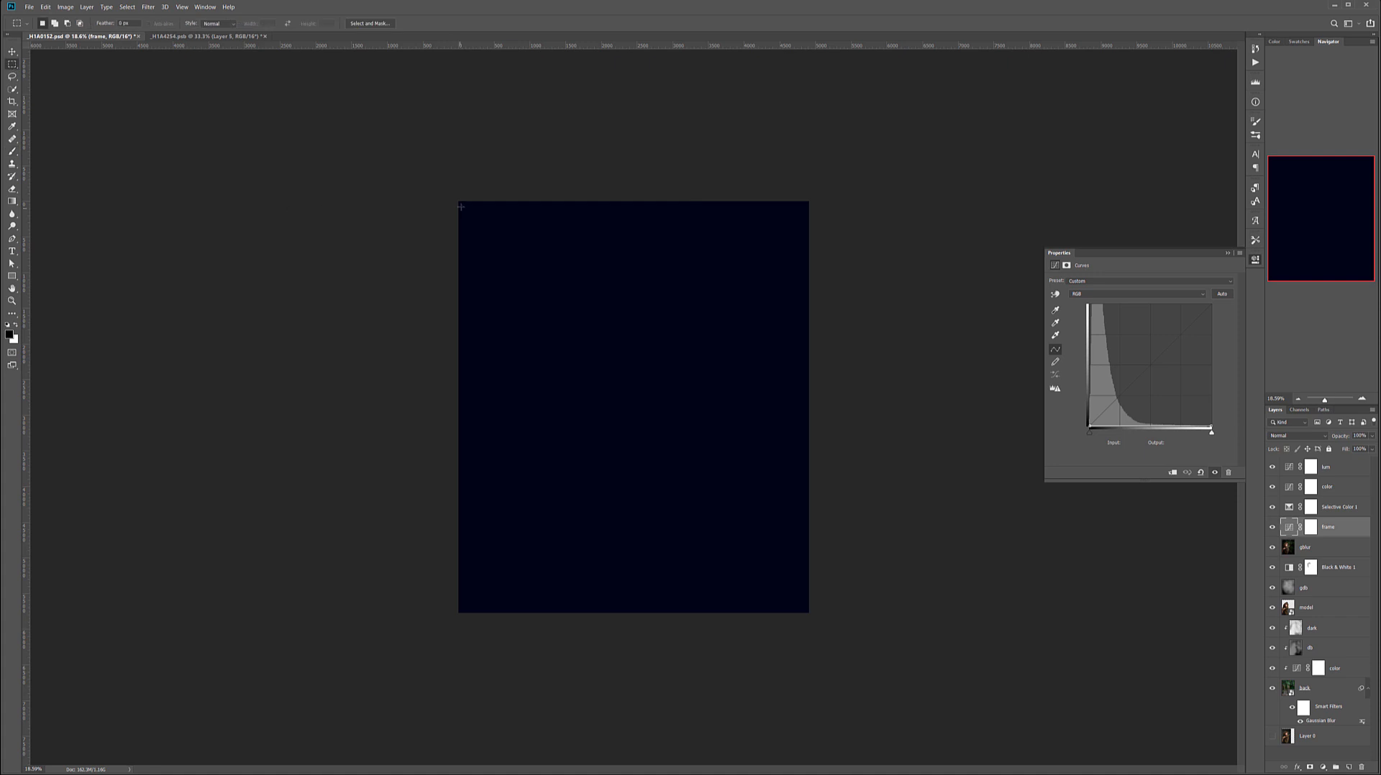
{"action": "left_click_drag", "start_coordinate": [466, 207], "coordinate": [805, 608]}
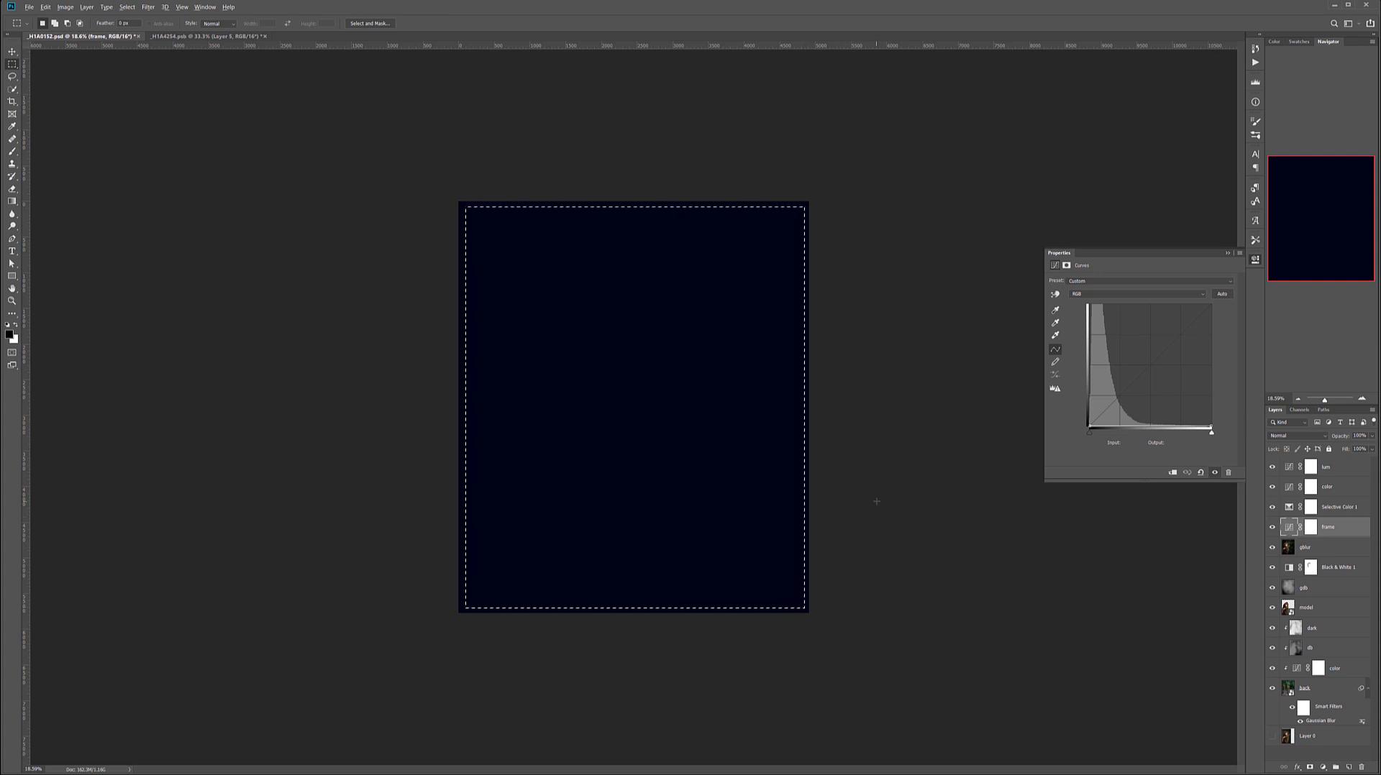
{"action": "key", "text": "alt+BackSpace"}
{"action": "key", "text": "ctrl+d"}
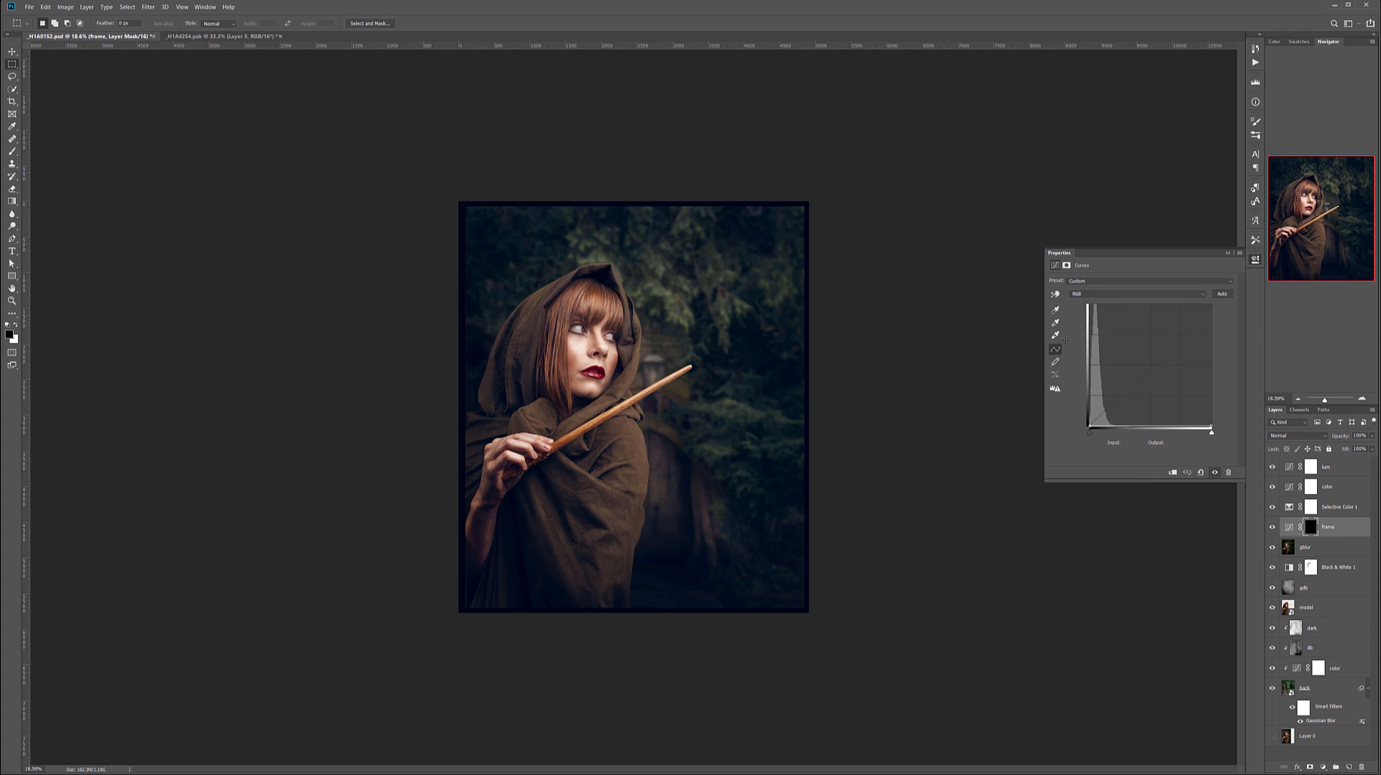
{"action": "left_click", "coordinate": [1065, 267]}
{"action": "left_click_drag", "start_coordinate": [1056, 343], "coordinate": [1203, 343]}
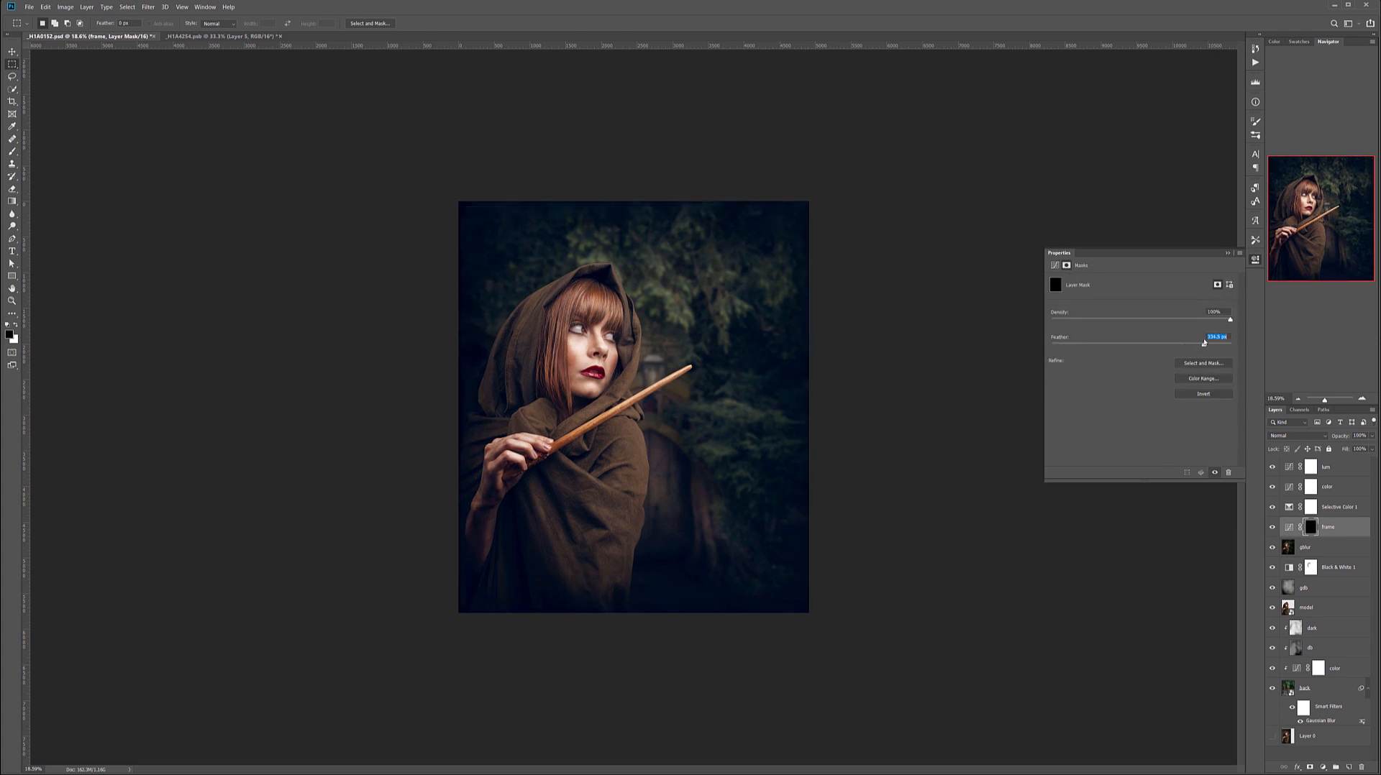
Set the frame layer's blend mode to Soft Light, compare it on and off, and lower its opacity to about 57%.
{"action": "left_click", "coordinate": [1314, 435]}
{"action": "left_click", "coordinate": [1280, 560]}
{"action": "left_click", "coordinate": [1271, 527]}
{"action": "left_click", "coordinate": [1271, 527]}
{"action": "left_click", "coordinate": [1272, 527]}
{"action": "left_click", "coordinate": [1271, 527]}
{"action": "left_click", "coordinate": [1372, 436]}
{"action": "left_click_drag", "start_coordinate": [1372, 448], "coordinate": [1352, 449]}
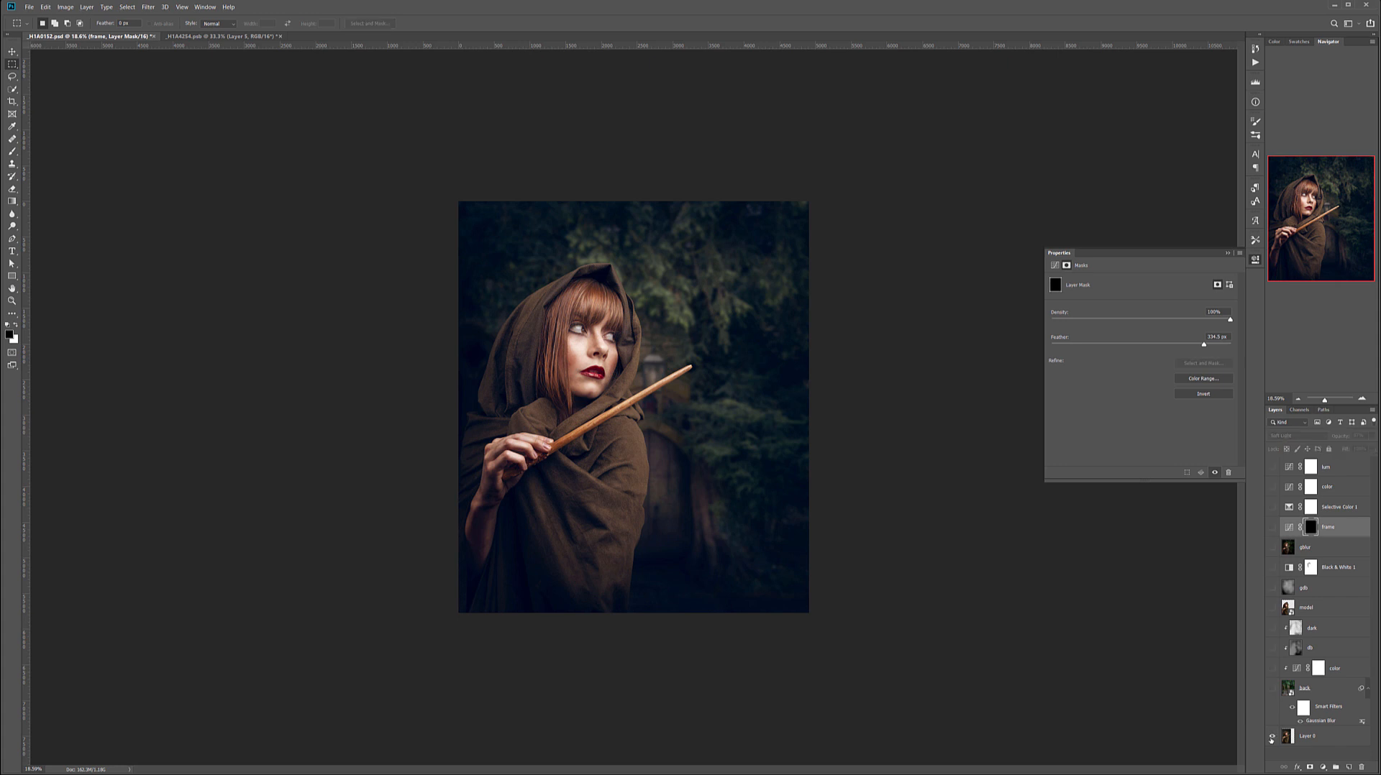
Compare the original Layer 0 photo with the finished composite by isolating that layer and restoring all layers.
{"action": "left_click", "coordinate": [1271, 737], "text": "alt"}
{"action": "left_click", "coordinate": [1271, 737], "text": "alt"}
{"action": "left_click", "coordinate": [1271, 737], "text": "alt"}
{"action": "left_click", "coordinate": [1271, 737], "text": "alt"}
{"action": "left_click", "coordinate": [1271, 737], "text": "alt"}
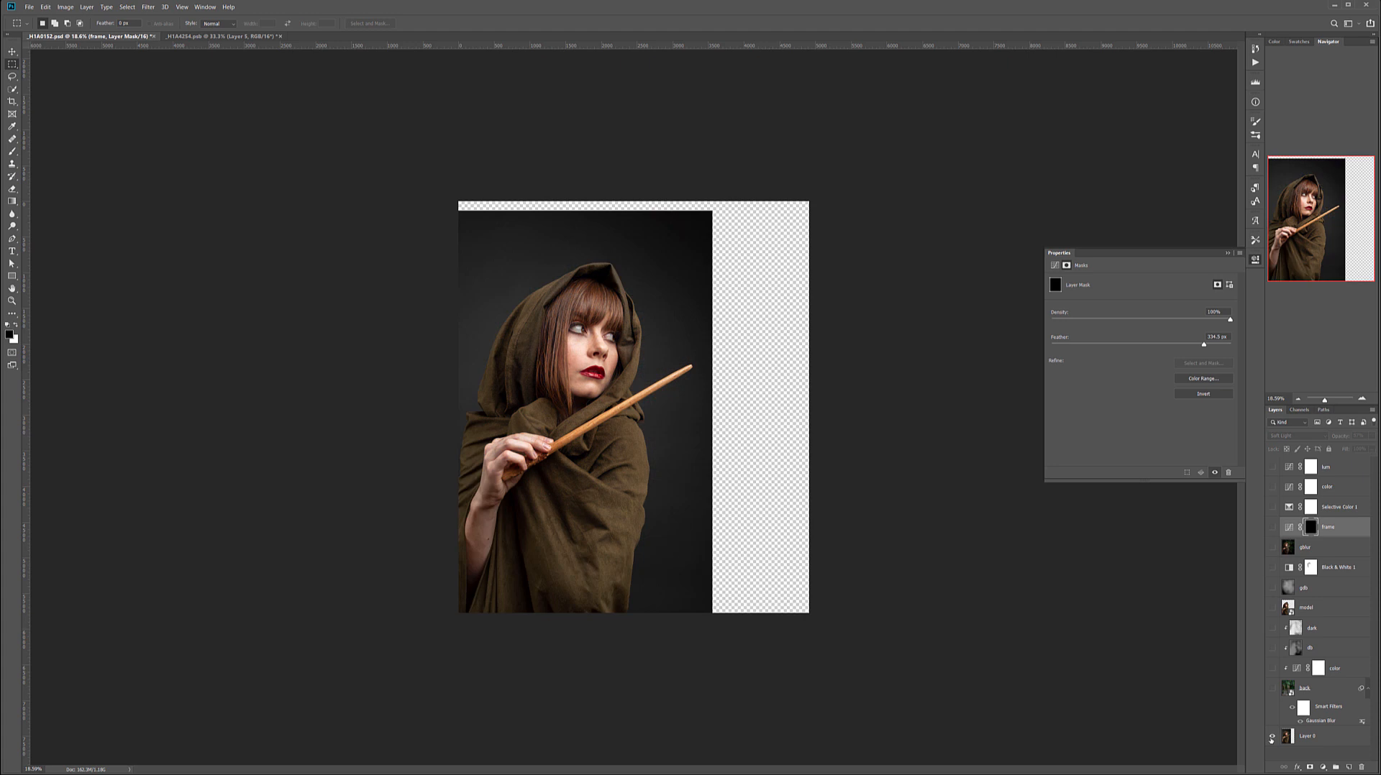
{"action": "left_click", "coordinate": [1270, 738], "text": "alt"}
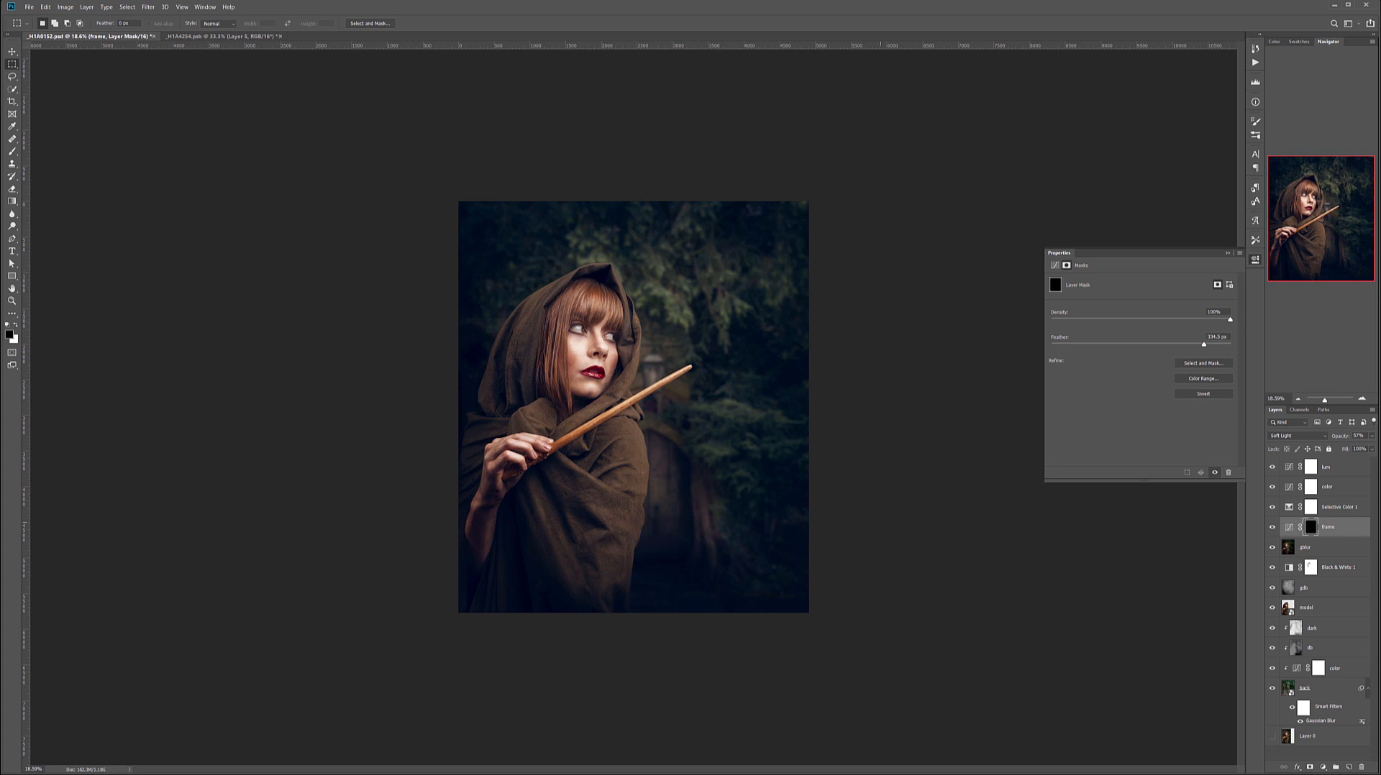
Add the text "Get Wands" over the lower robe, colour it white (ffffff) and enlarge it to about 134 pt.
{"action": "key", "text": "v"}
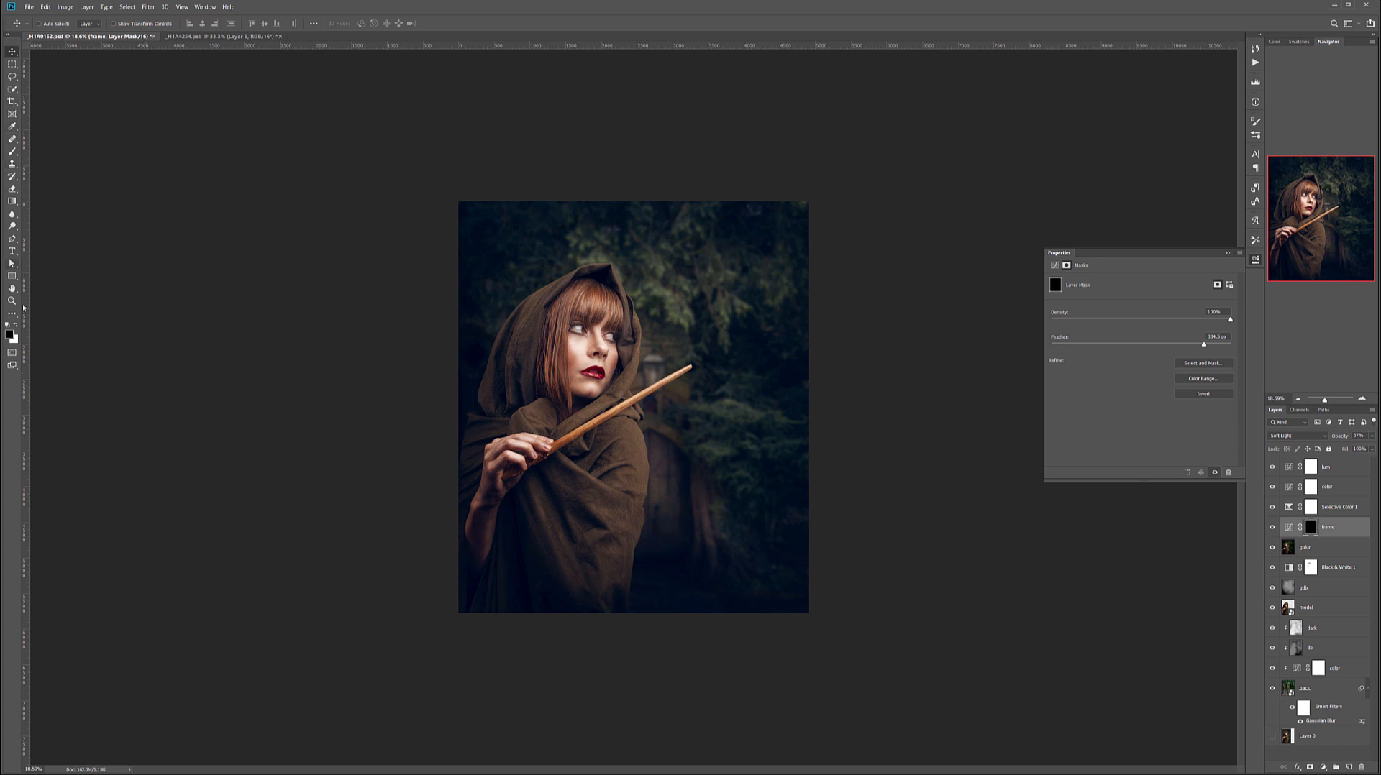
{"action": "left_click", "coordinate": [11, 251]}
{"action": "left_click", "coordinate": [583, 530]}
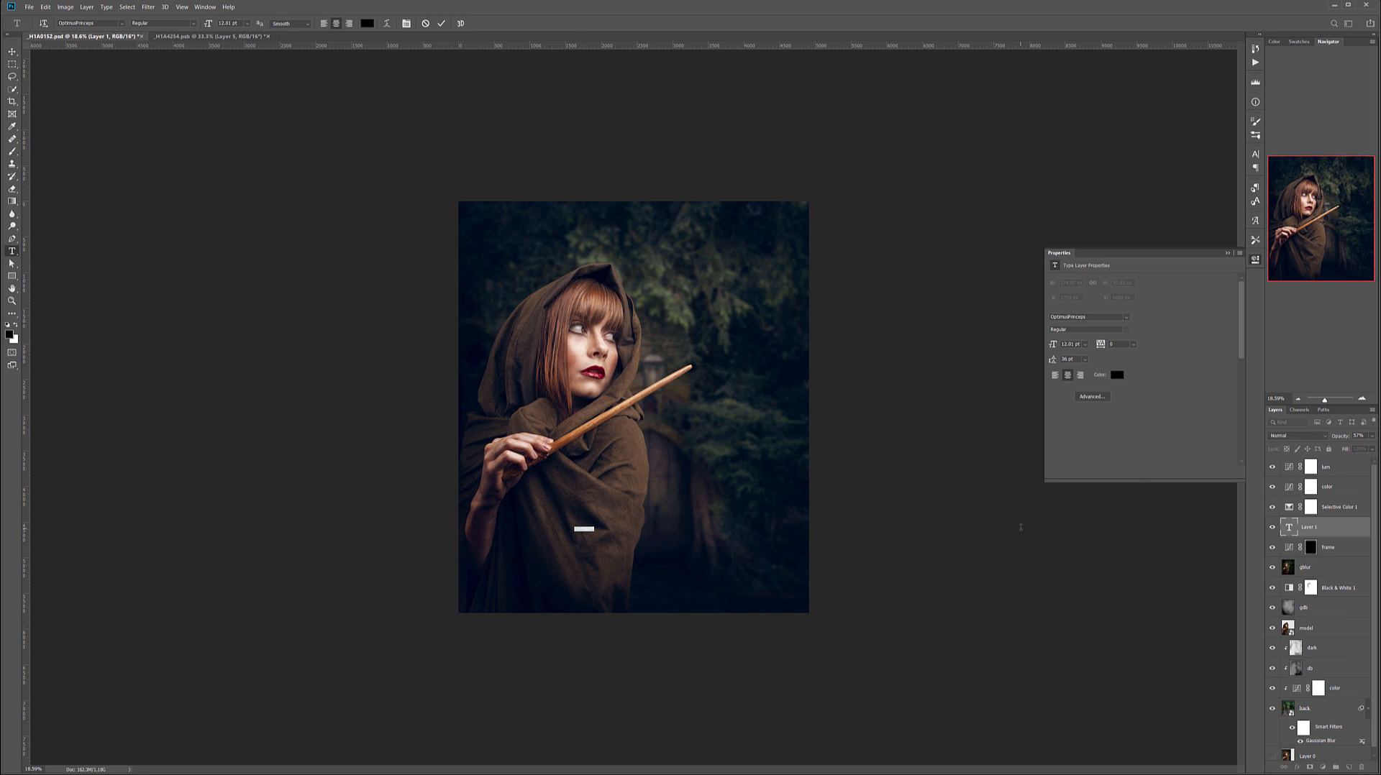
{"action": "key", "text": "BackSpace"}
{"action": "double_click", "coordinate": [1287, 531]}
{"action": "left_click", "coordinate": [367, 24]}
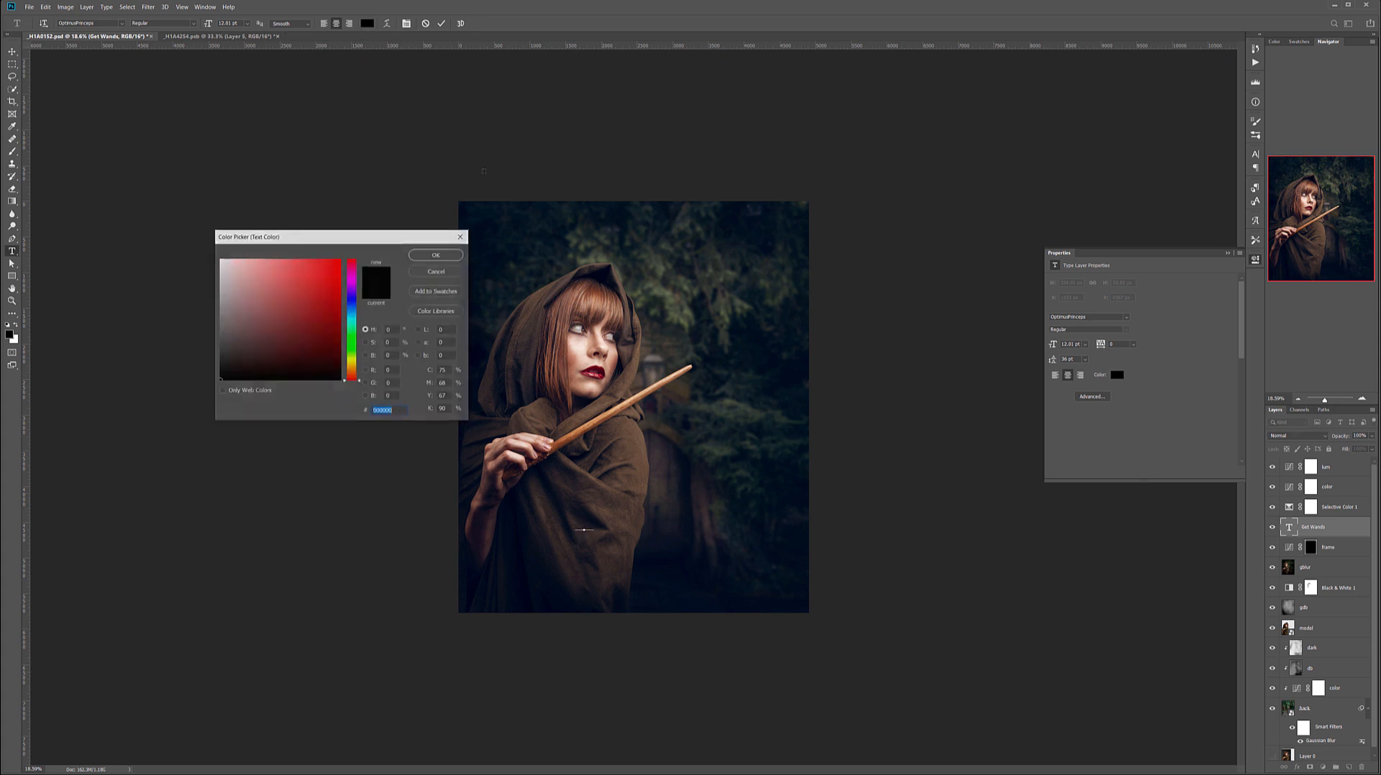
{"action": "type", "text": "ffffff"}
{"action": "key", "text": "Return"}
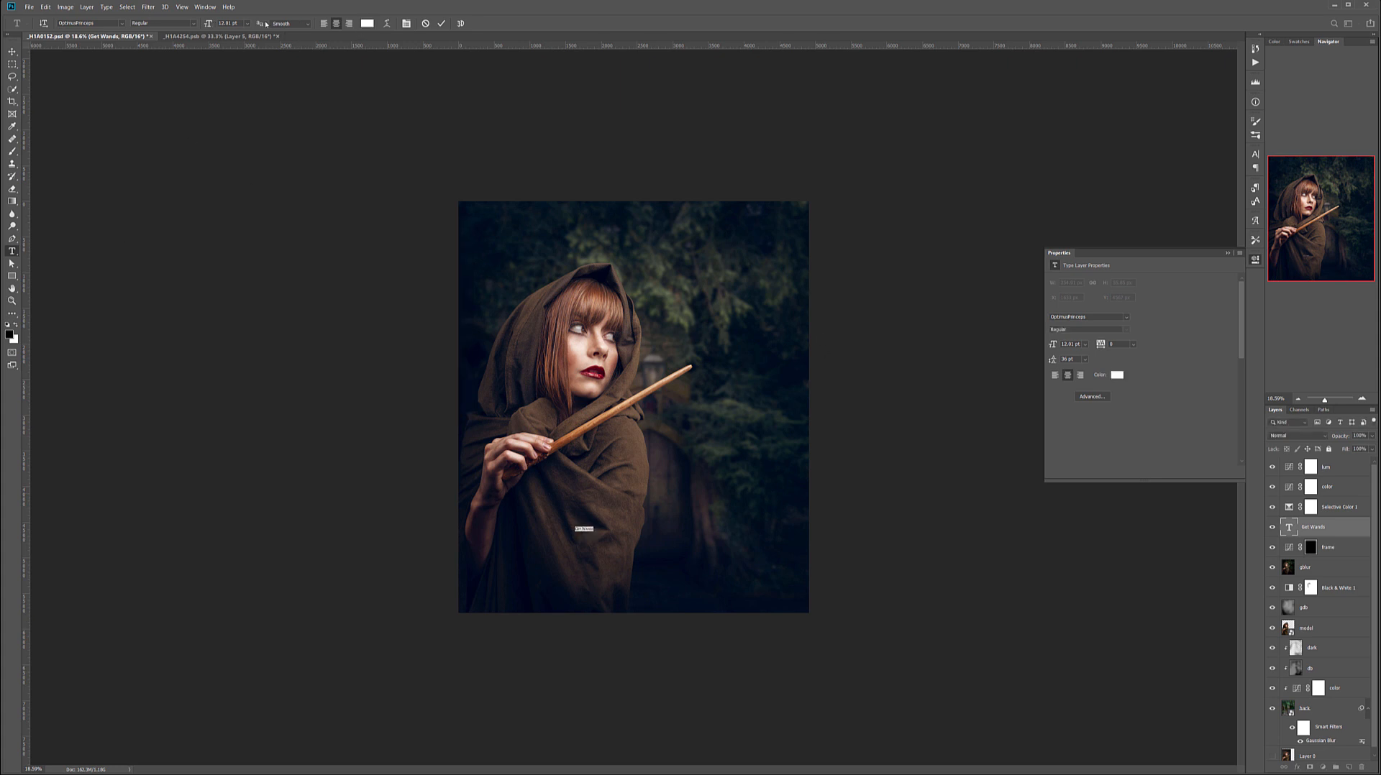
{"action": "left_click_drag", "start_coordinate": [213, 25], "coordinate": [265, 27]}
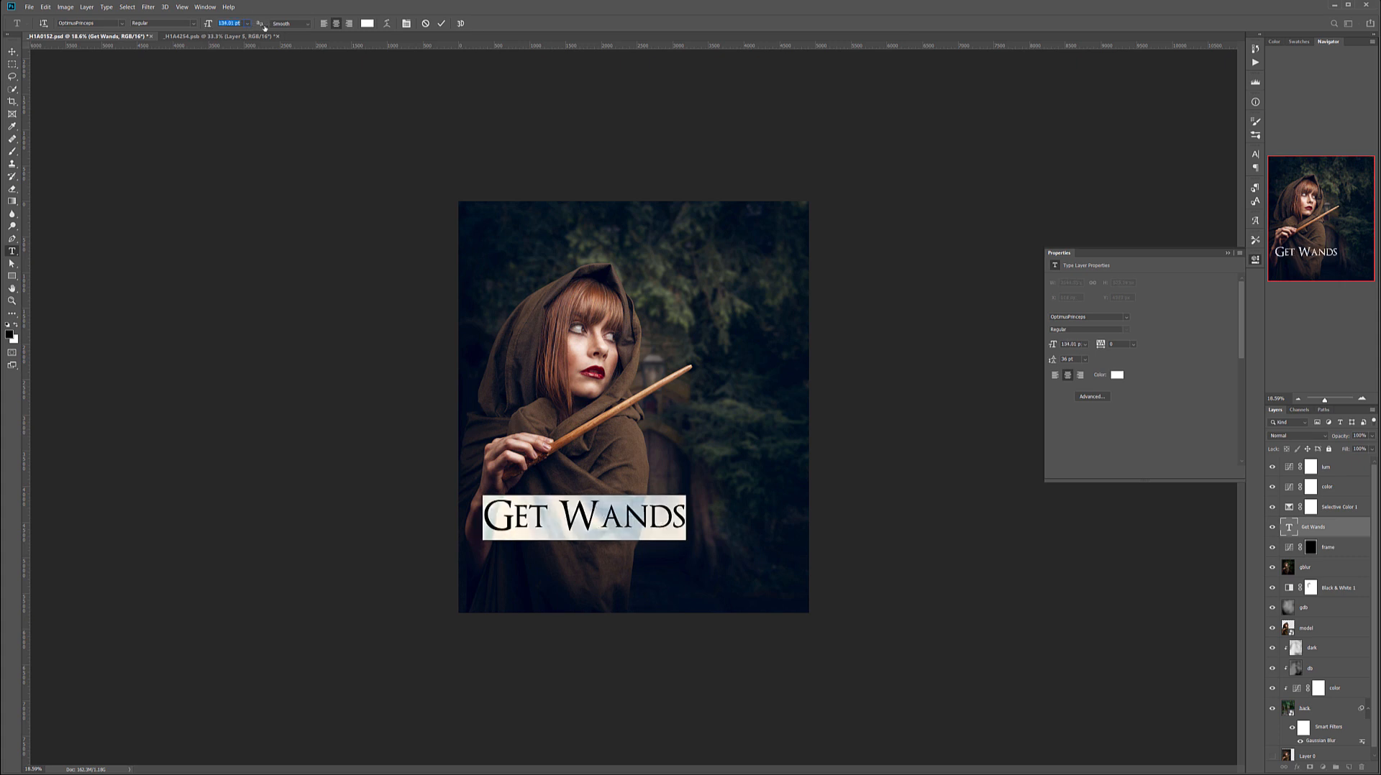
Place the Get Wands layer above lum and move the title to the lower right of the image, slightly inside the edge.
{"action": "left_click", "coordinate": [12, 51]}
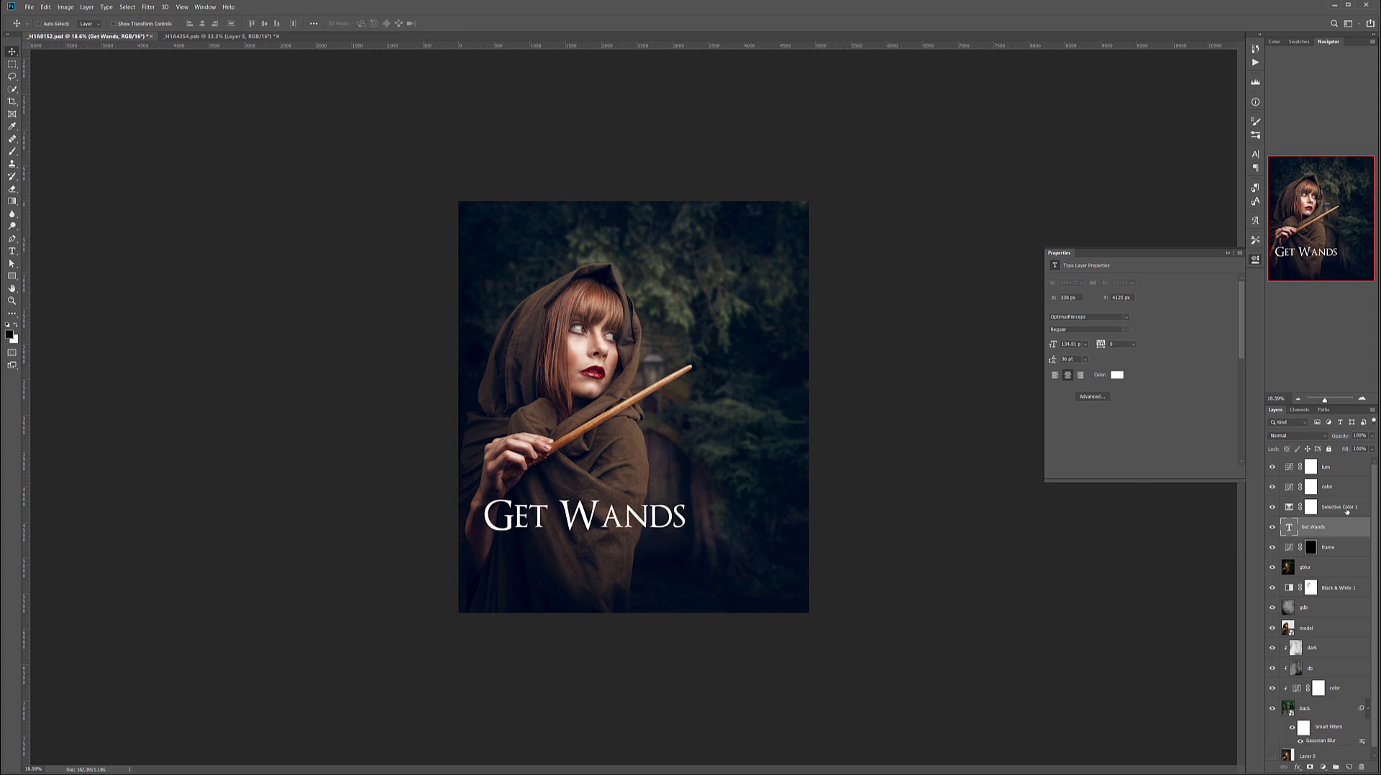
{"action": "left_click_drag", "start_coordinate": [1347, 517], "coordinate": [1338, 462]}
{"action": "left_click_drag", "start_coordinate": [656, 520], "coordinate": [658, 517]}
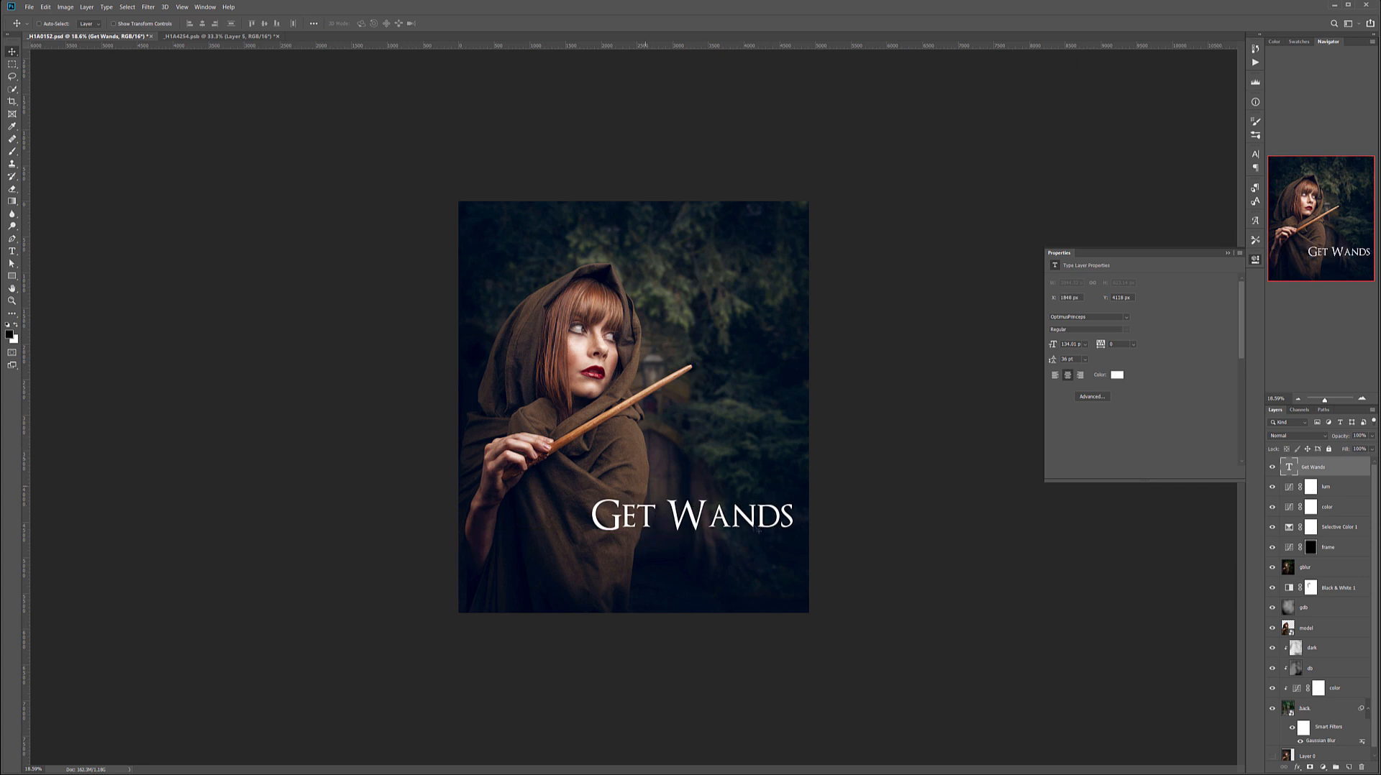
{"action": "mouse_move", "coordinate": [760, 524]}
{"action": "left_mouse_down"}
{"action": "mouse_move", "coordinate": [752, 255]}
{"action": "mouse_move", "coordinate": [751, 523]}
{"action": "mouse_move", "coordinate": [757, 506]}
{"action": "mouse_move", "coordinate": [723, 503]}
{"action": "mouse_move", "coordinate": [741, 507]}
{"action": "left_mouse_up"}
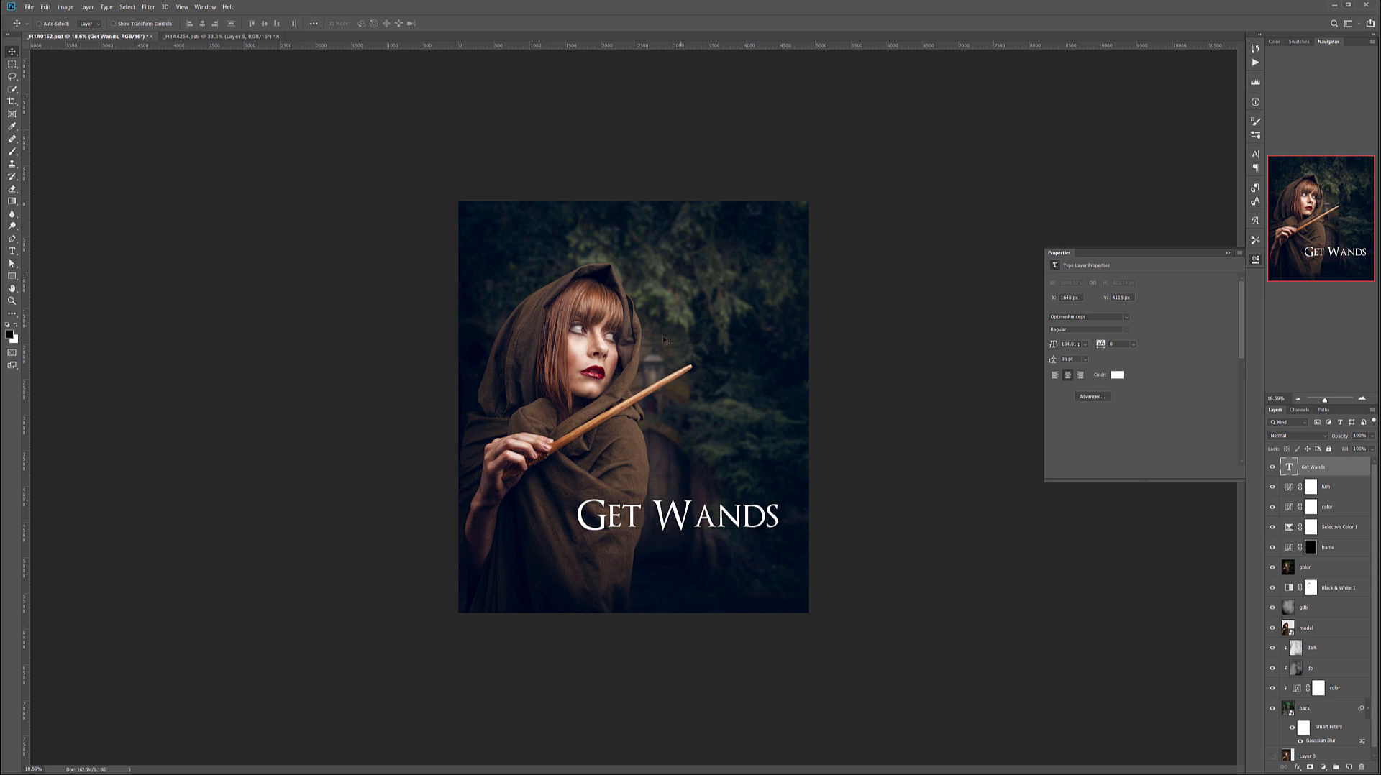